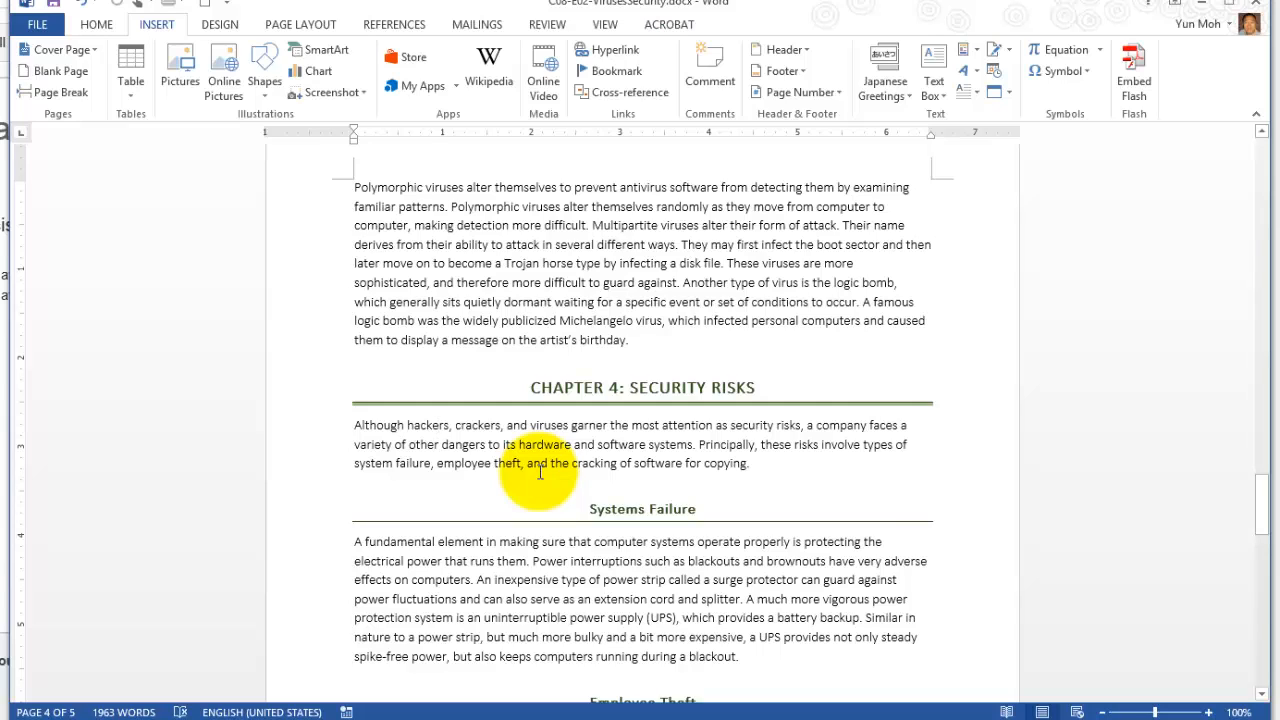
drag(532, 388, 765, 388)
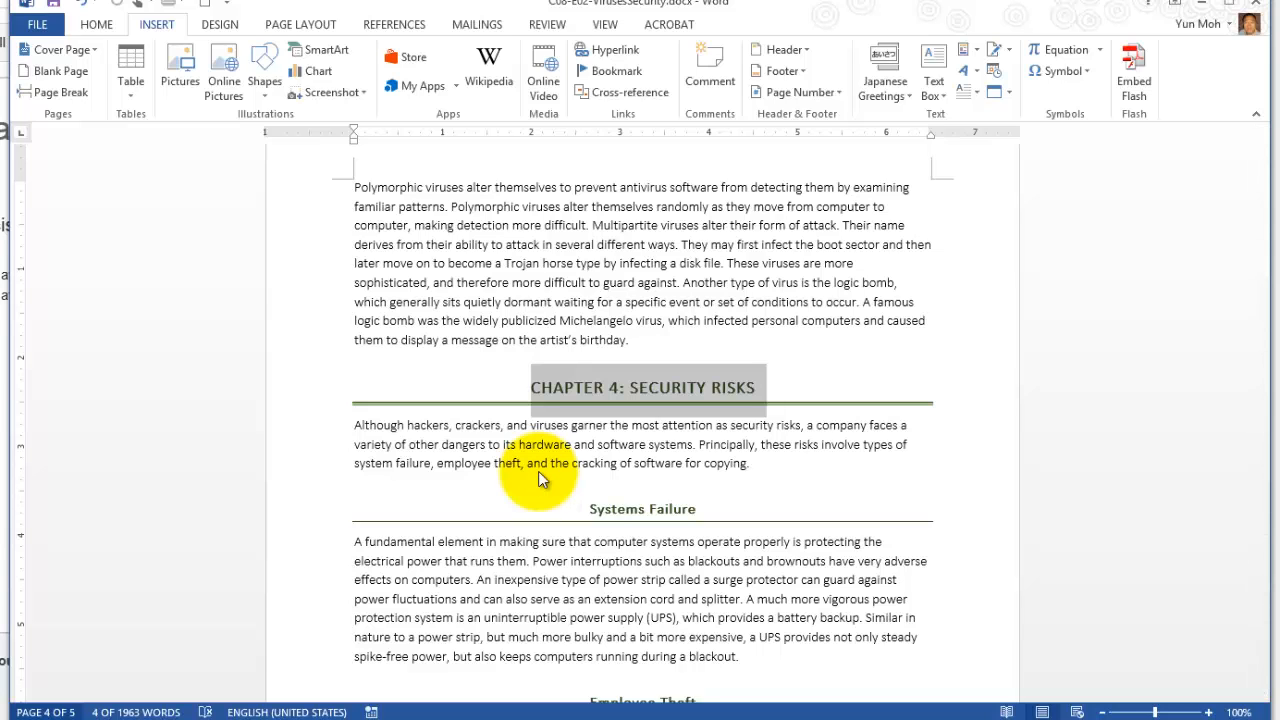
key(ctrl+f)
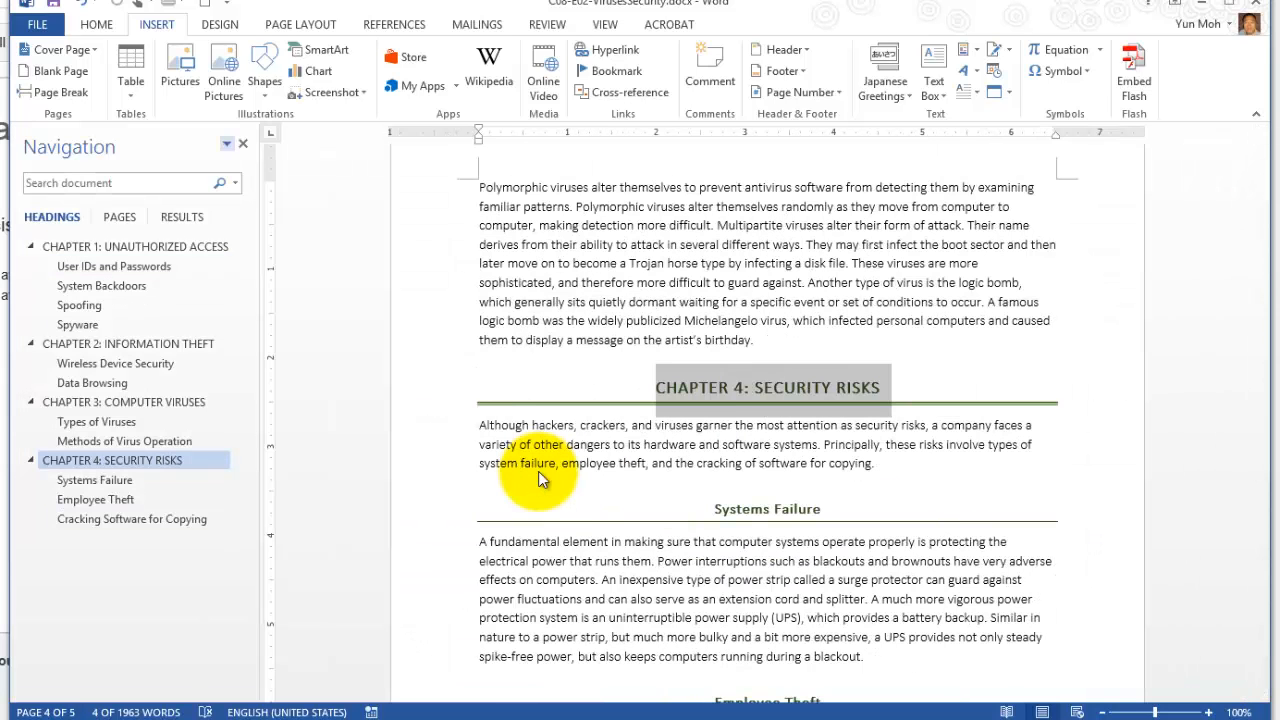
click(243, 144)
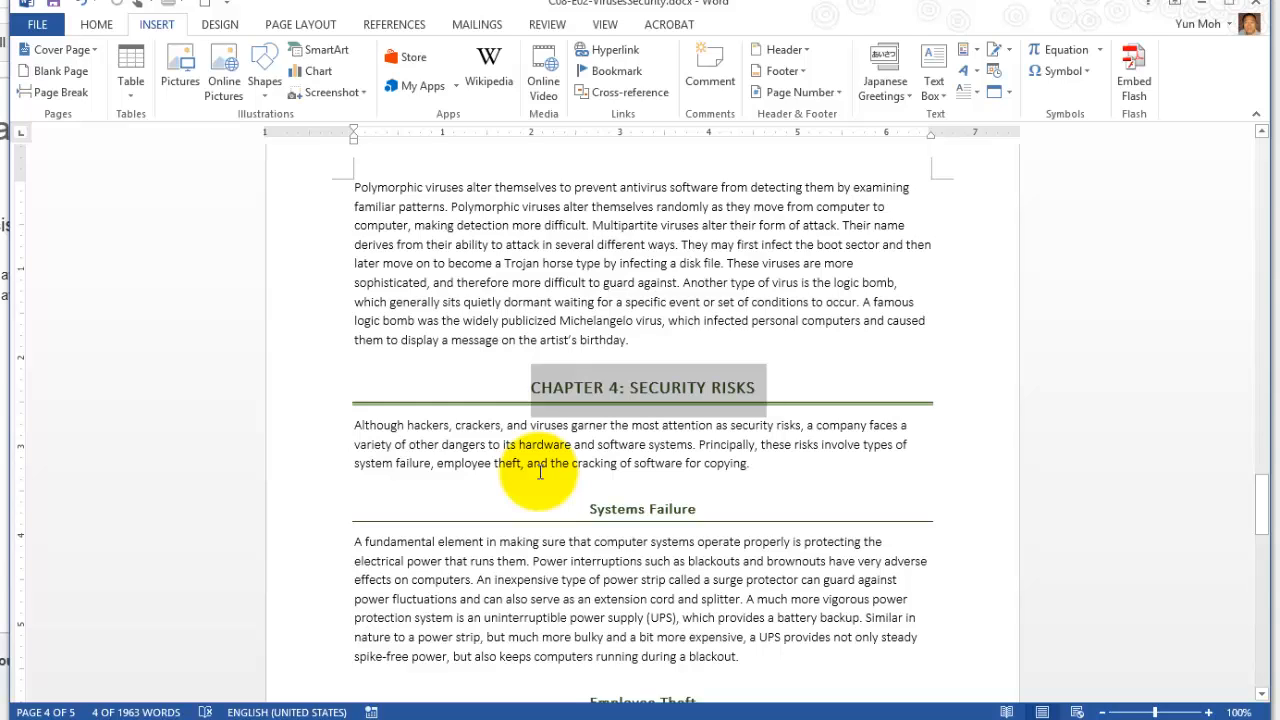
click(749, 464)
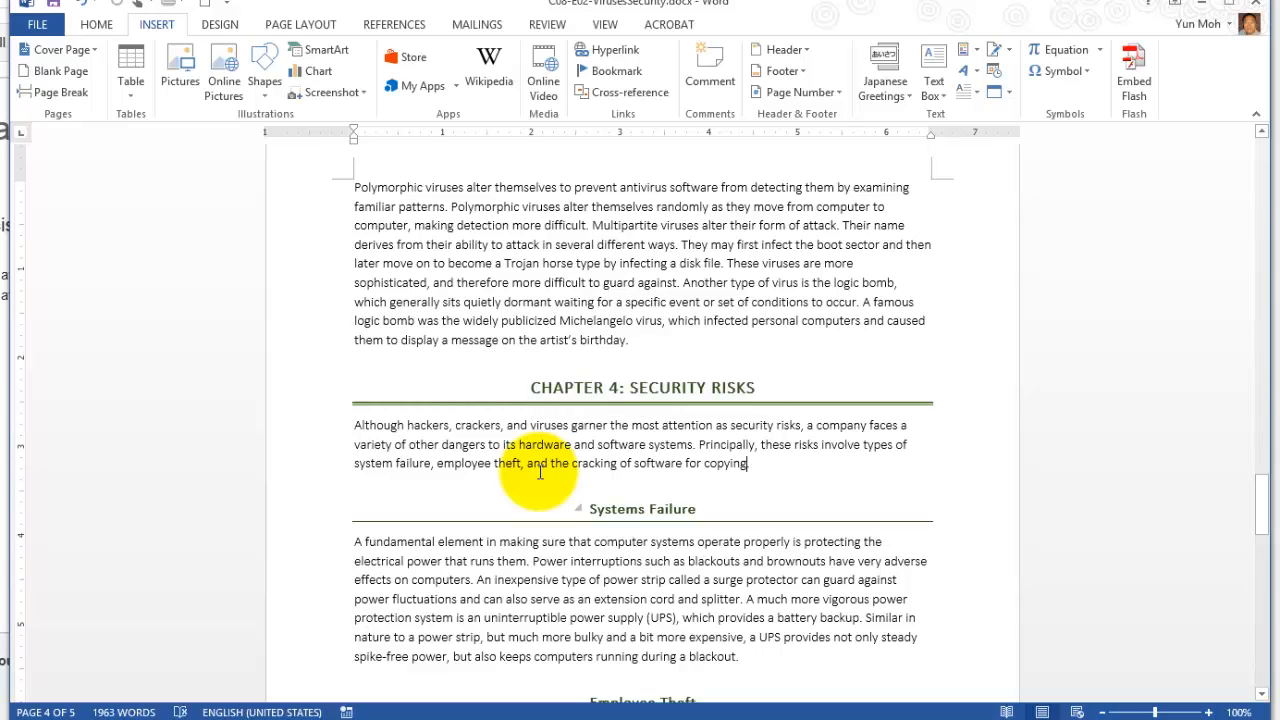
triple_click(540, 472)
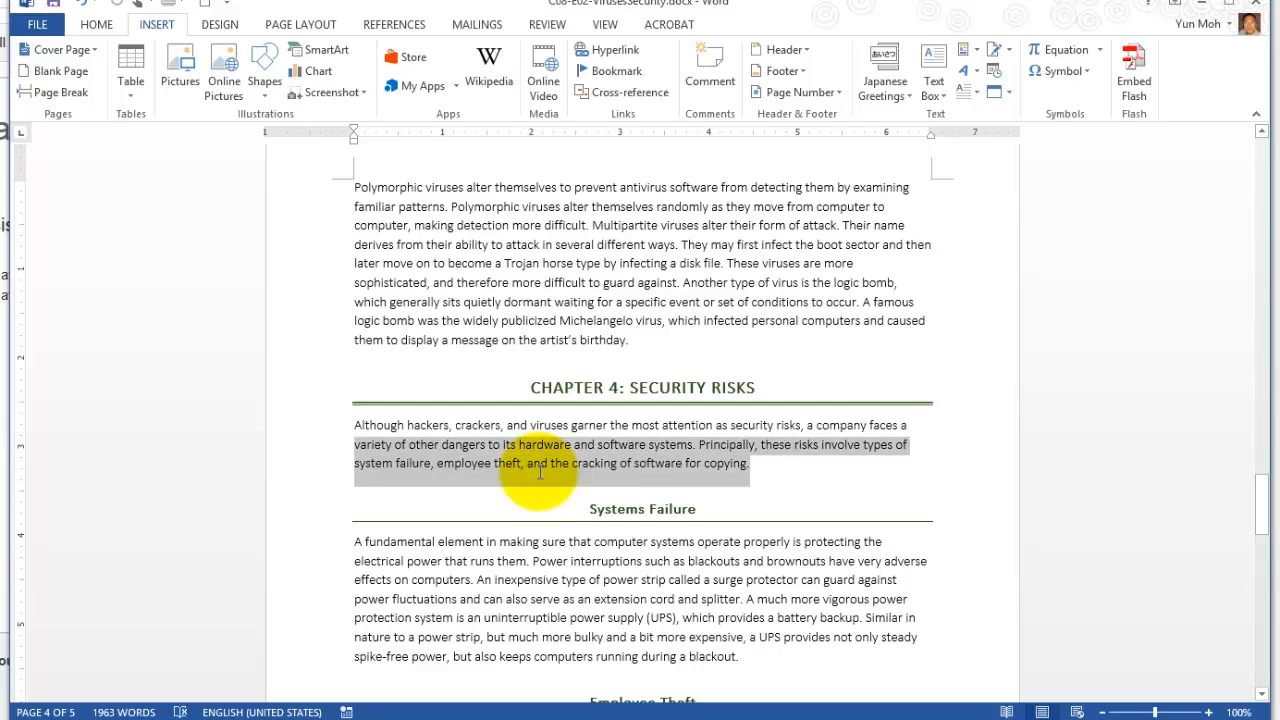
click(605, 388)
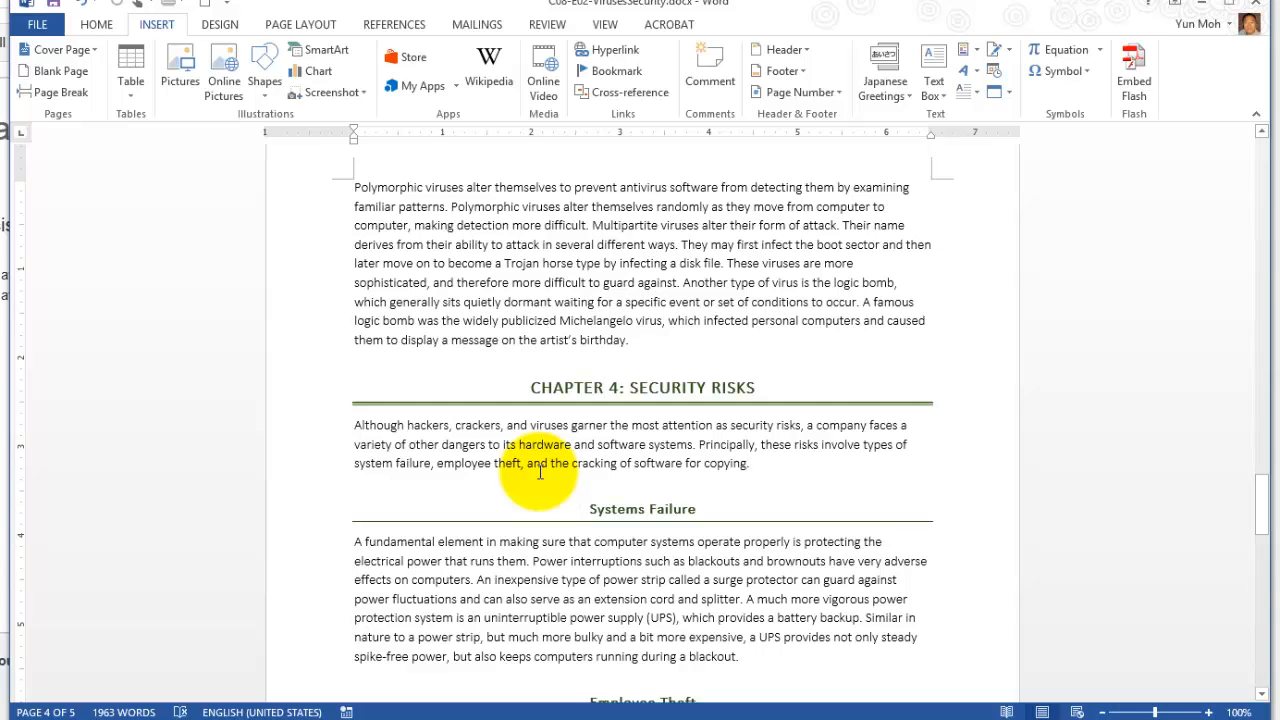
Start a hyperlink at the end of the Chapter 4 introductory paragraph, targeting the Access bookmark in this document.
drag(635, 464, 755, 464)
click(756, 464)
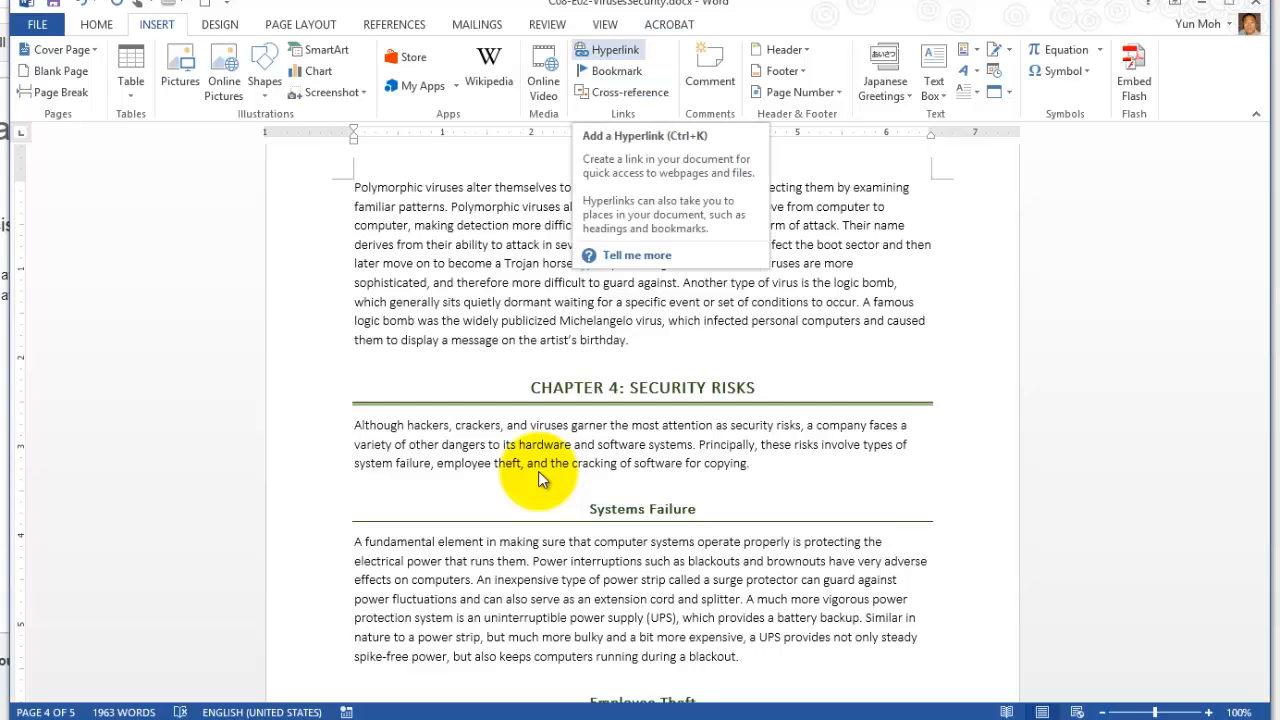
key(ctrl+k)
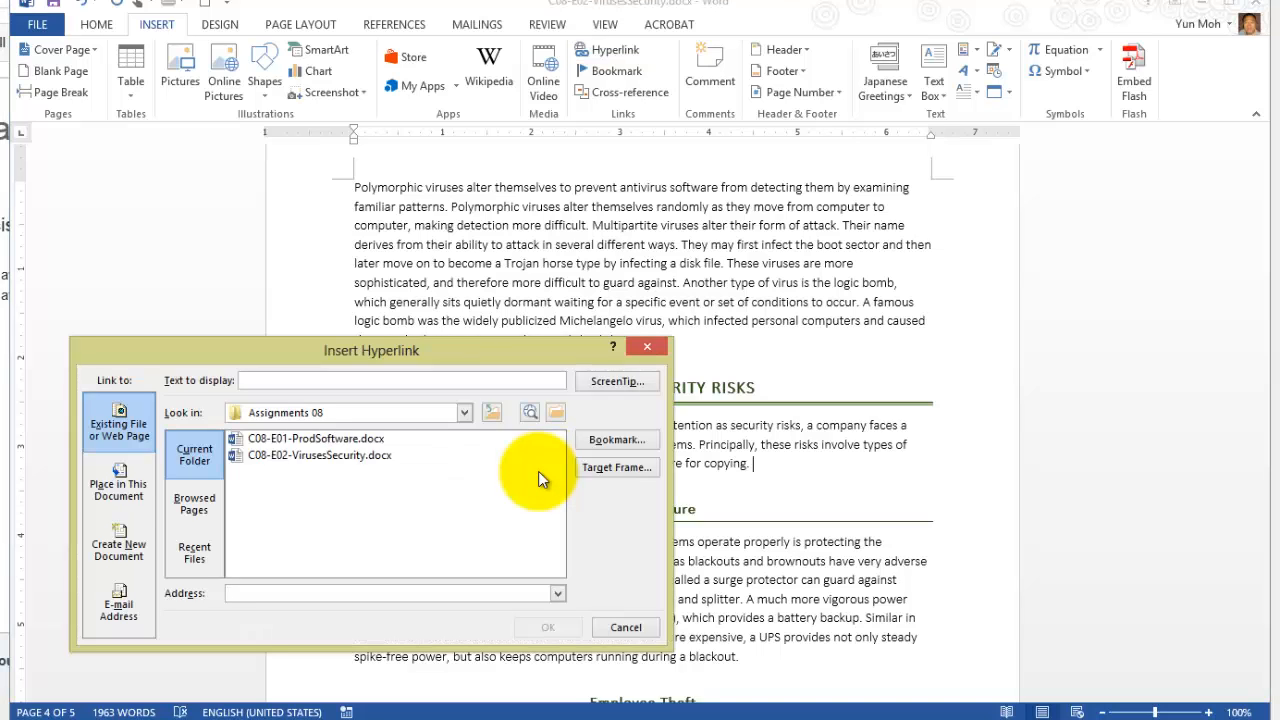
mouse_move(371, 350)
mouse_down()
mouse_move(701, 136)
mouse_move(711, 84)
mouse_up()
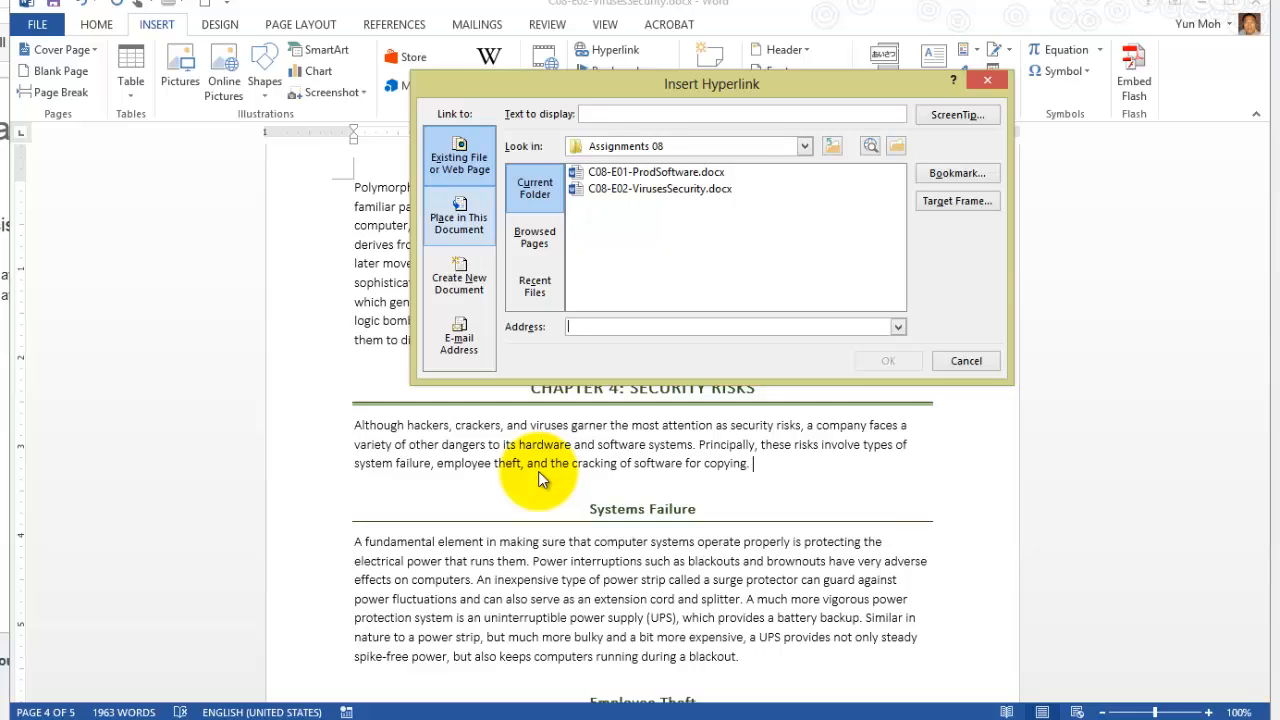
click(459, 216)
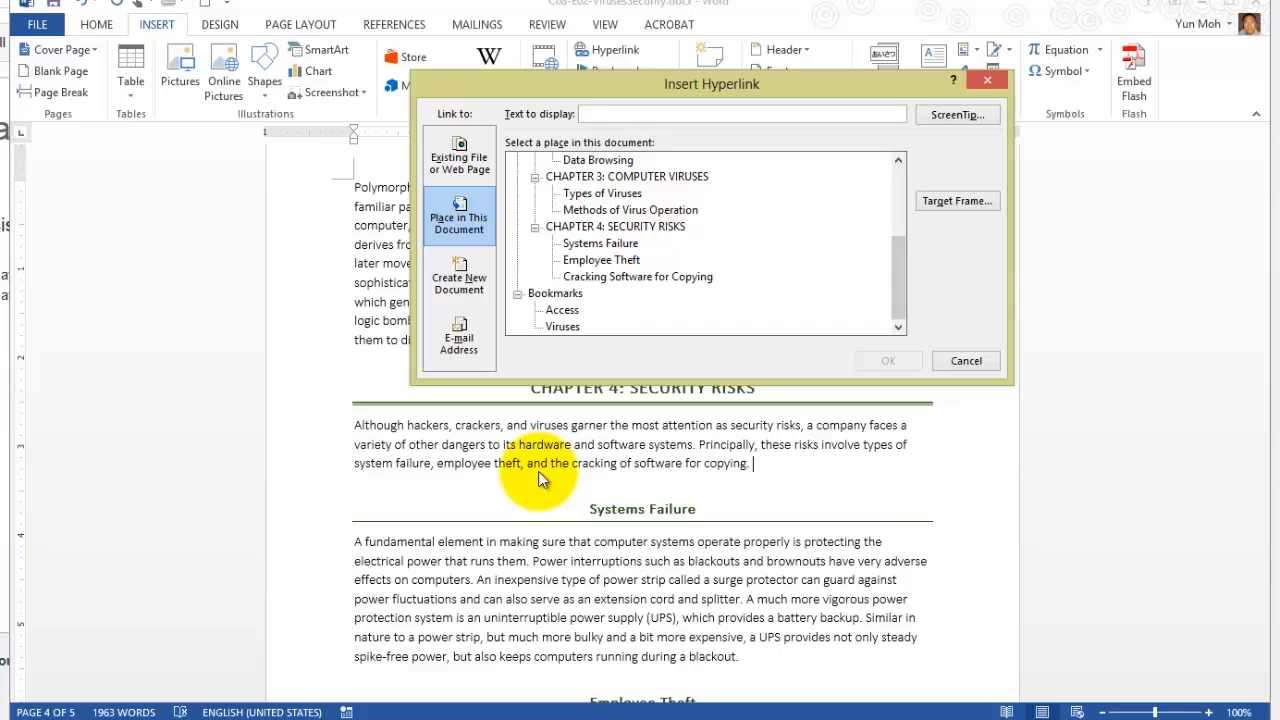
scroll(540, 478, up, 3)
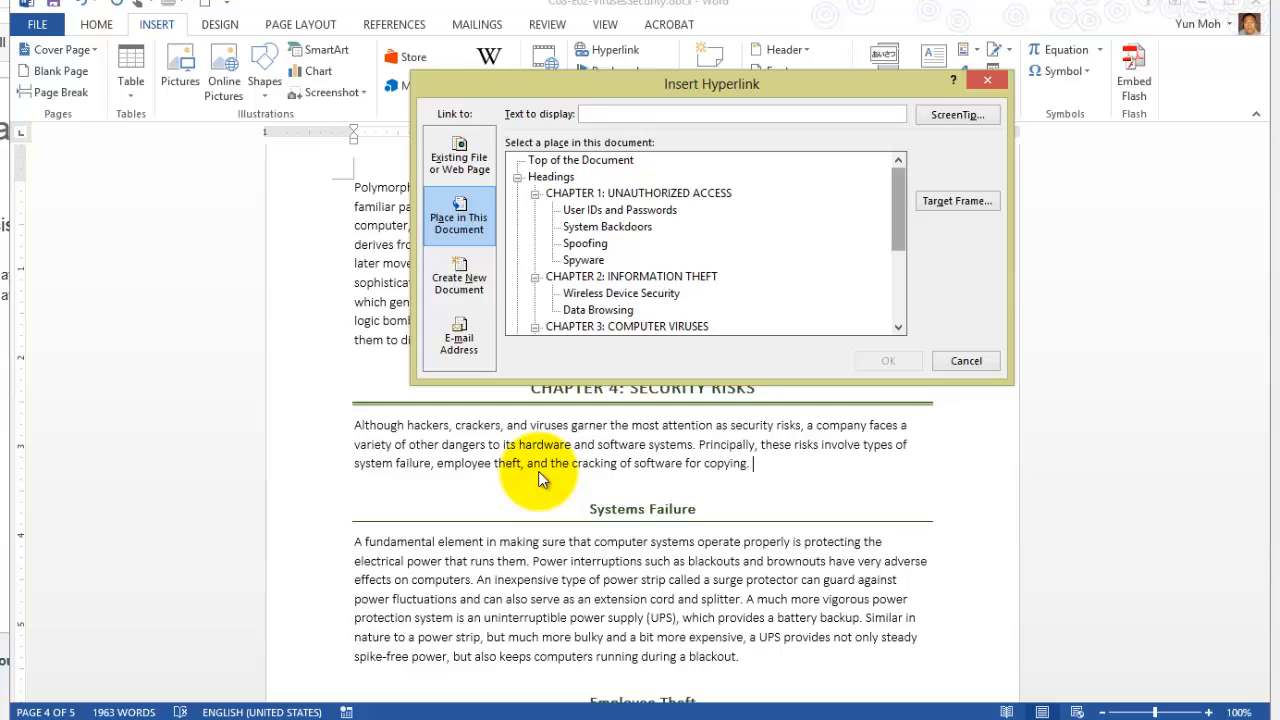
scroll(540, 478, down, 1)
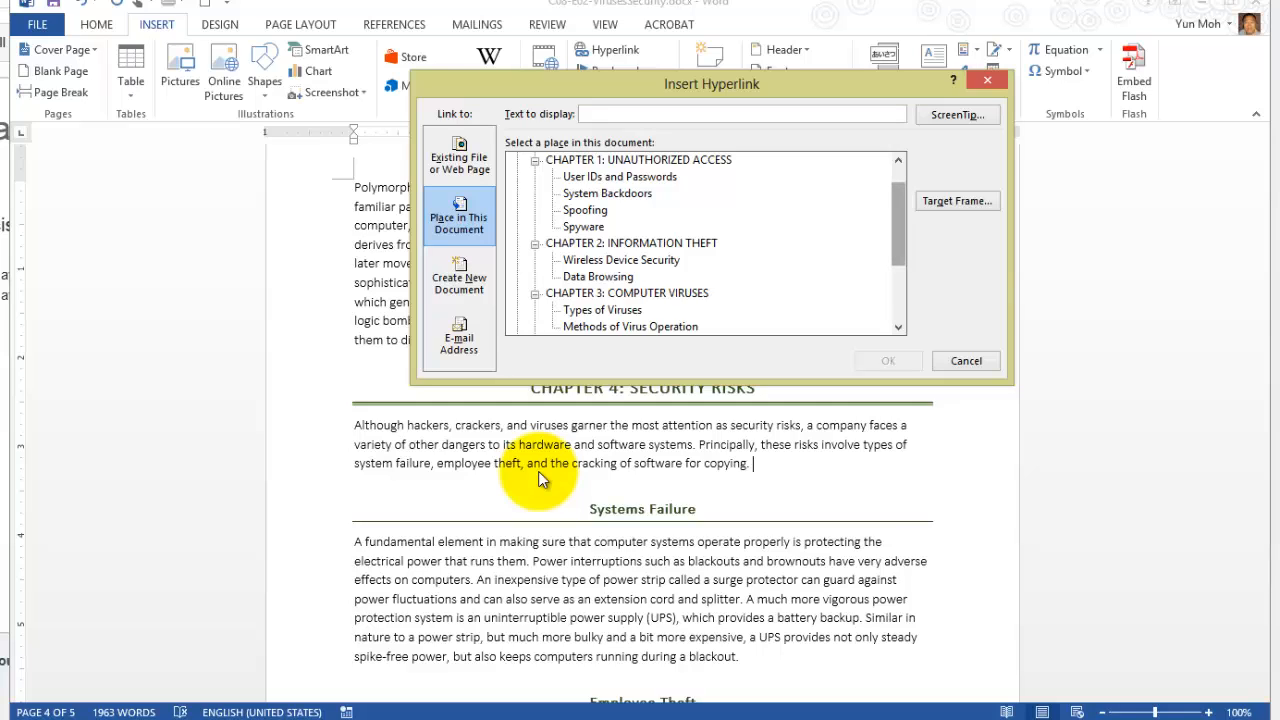
scroll(538, 478, down, 2)
scroll(538, 478, down, 1)
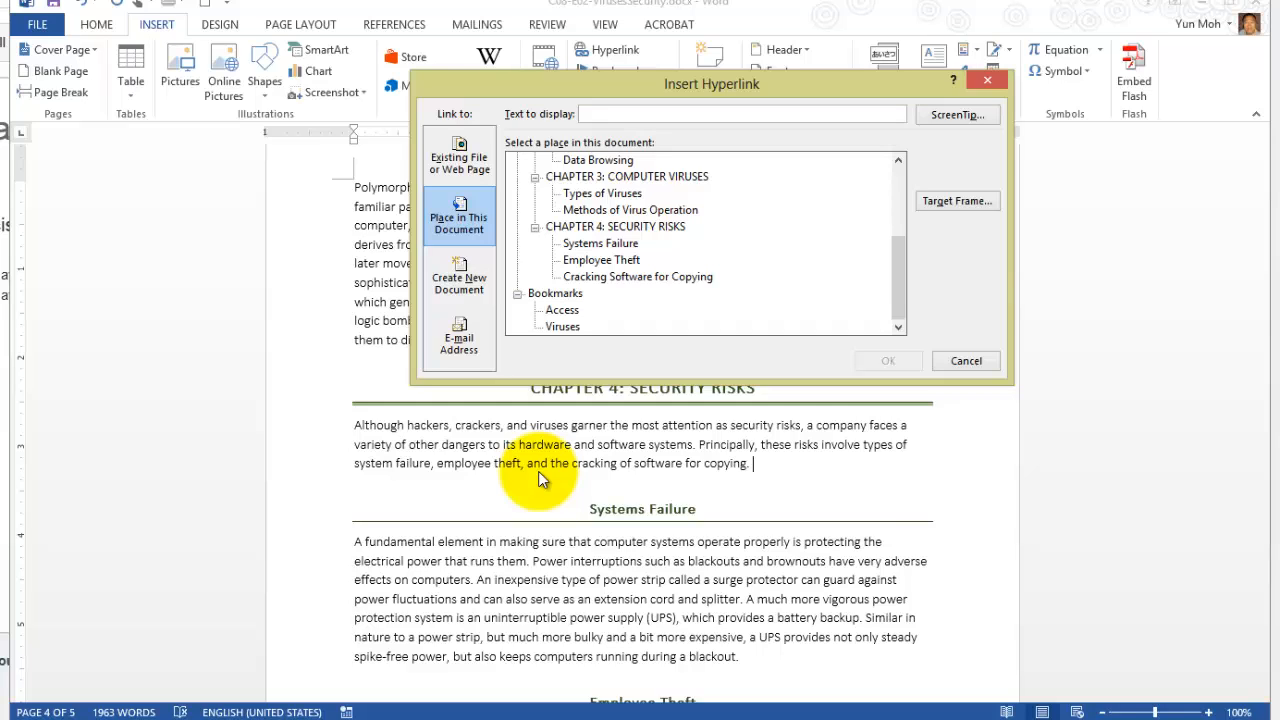
key(a)
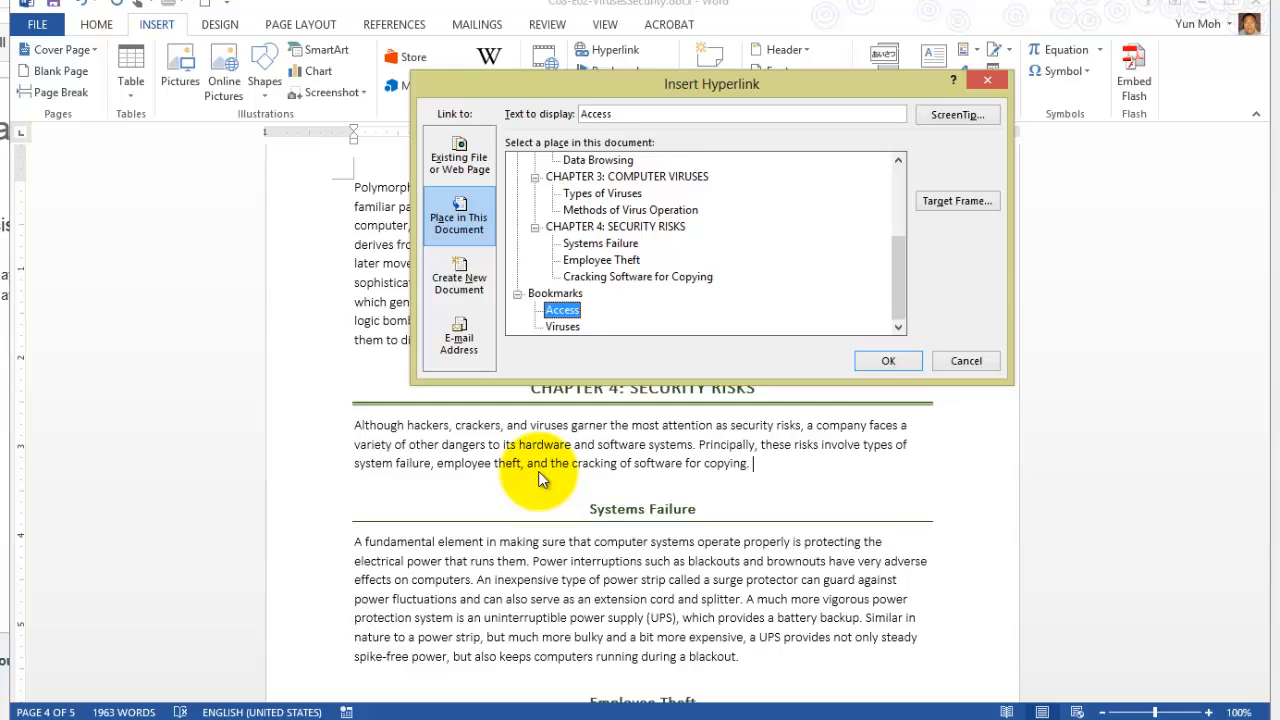
Set the link's display text to "Click to view types of unauthorized access." and insert the hyperlink.
click(614, 114)
drag(614, 114, 572, 114)
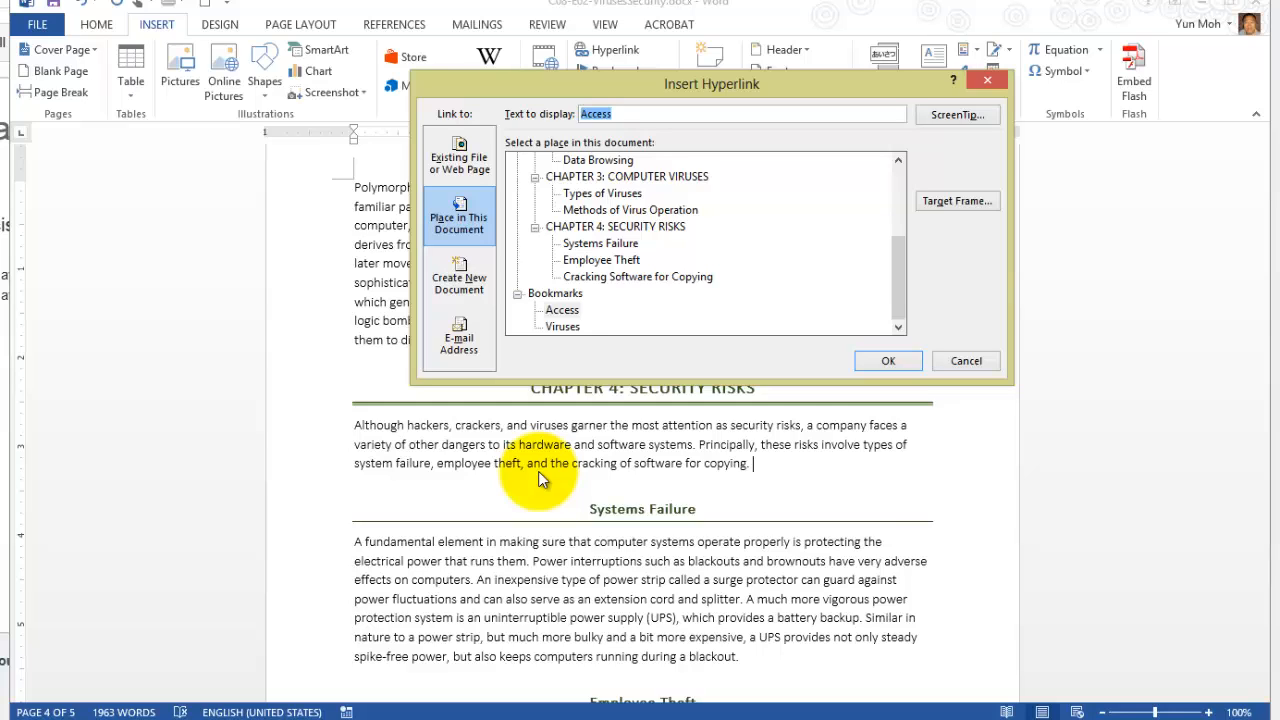
text(Click to view types of unauth)
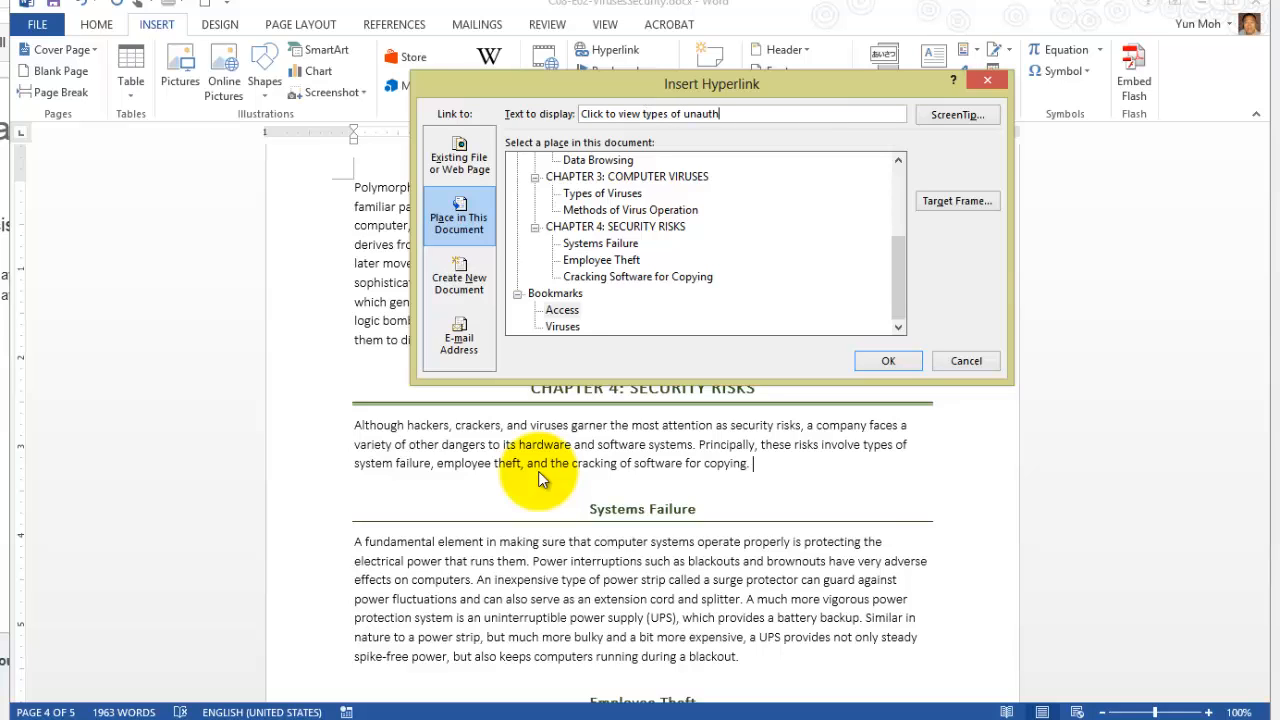
text(oriz)
text(access.)
key(ctrl+shift+Left)
key(ctrl+shift+Left)
key(ctrl+shift+Left)
key(ctrl+shift+Left)
key(ctrl+shift+Left)
key(ctrl+shift+Left)
key(ctrl+shift+Left)
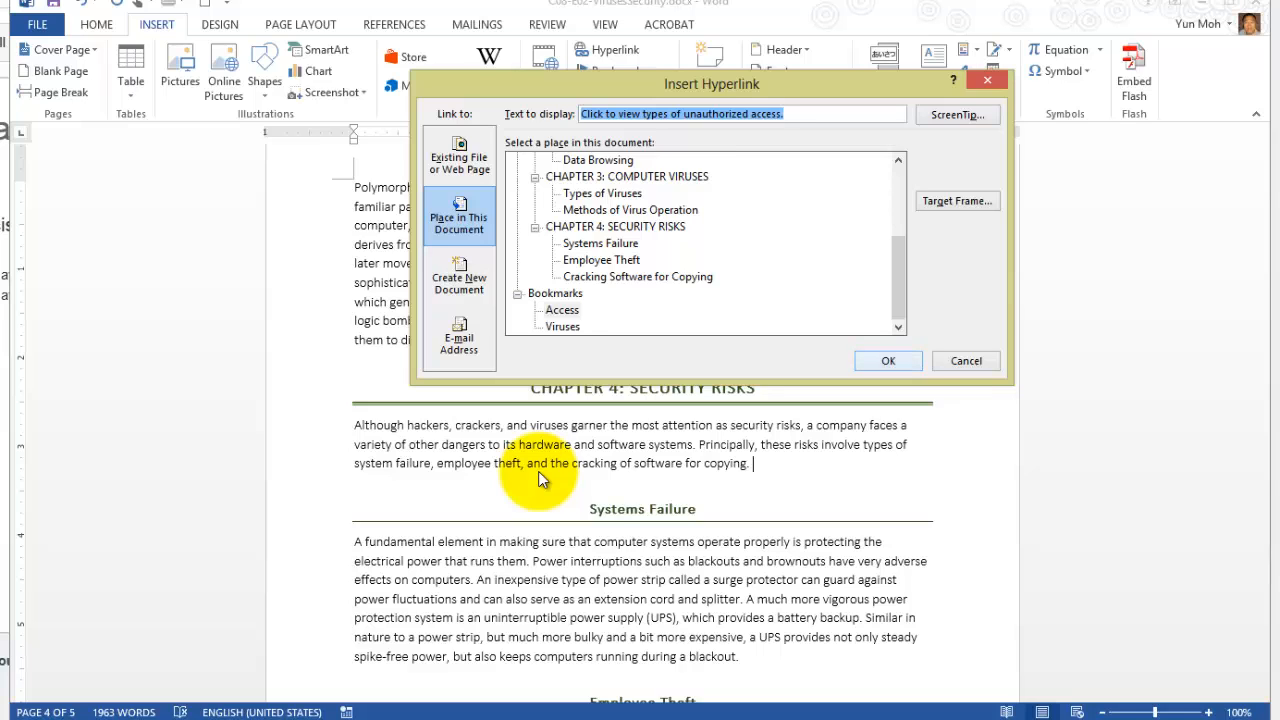
key(Return)
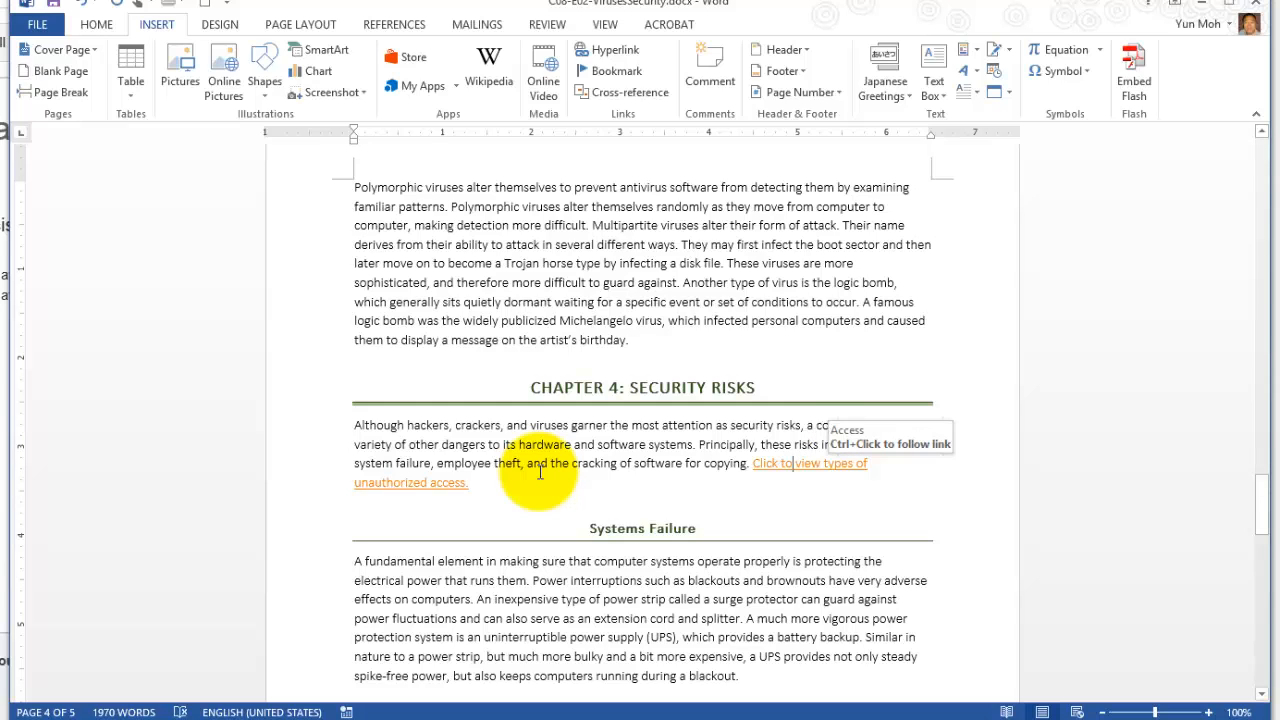
Edit the new hyperlink and set its ScreenTip to "View types of unauthorized access to computers.".
key(Right)
key(Right)
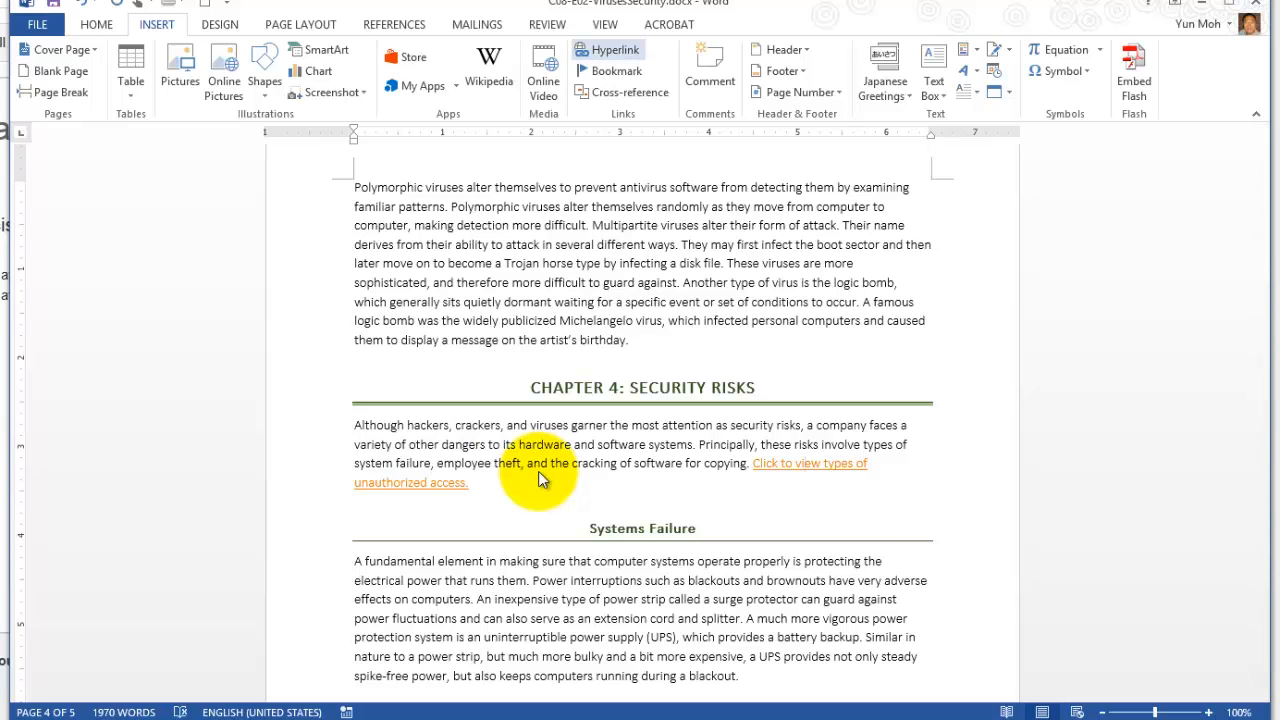
click(614, 50)
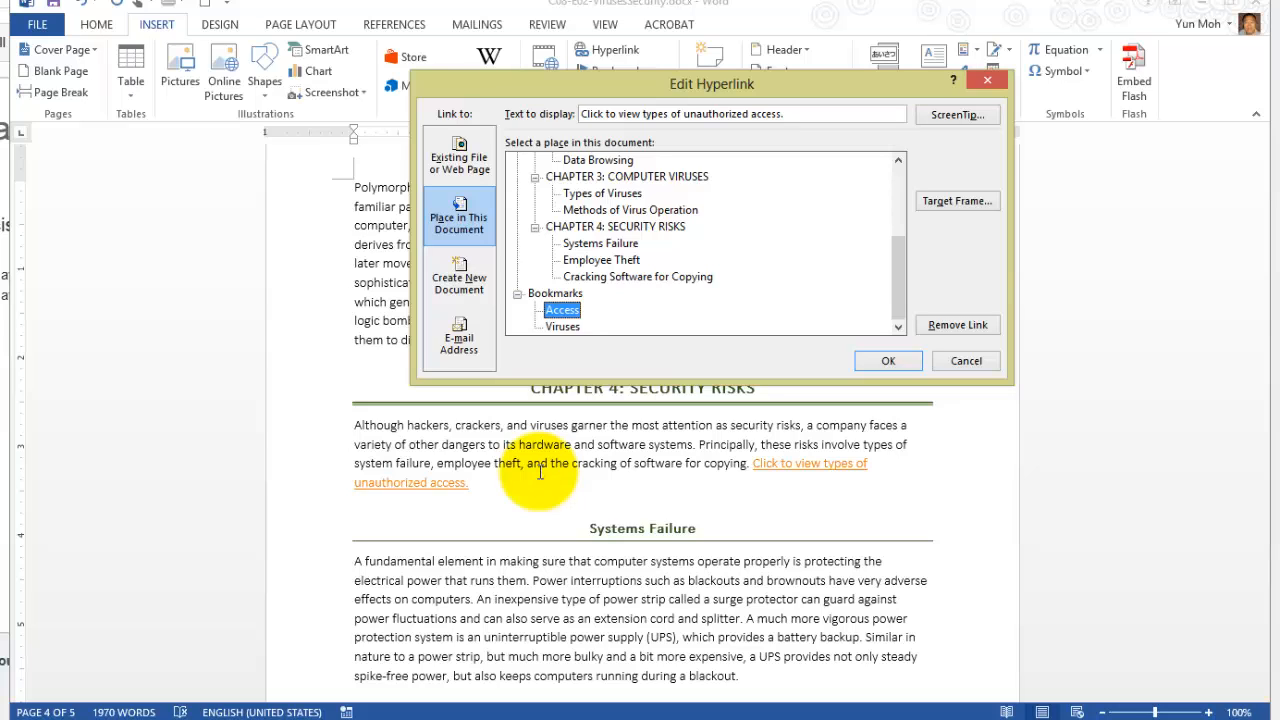
click(632, 114)
drag(786, 114, 580, 114)
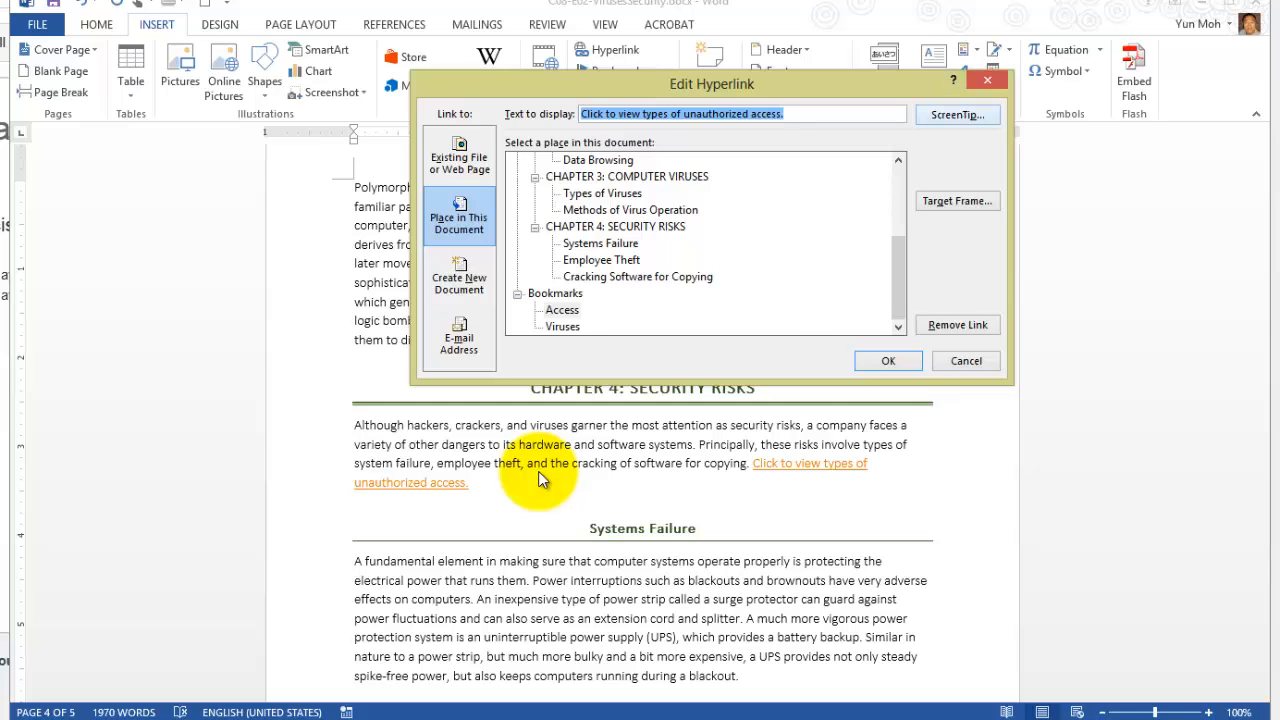
click(958, 115)
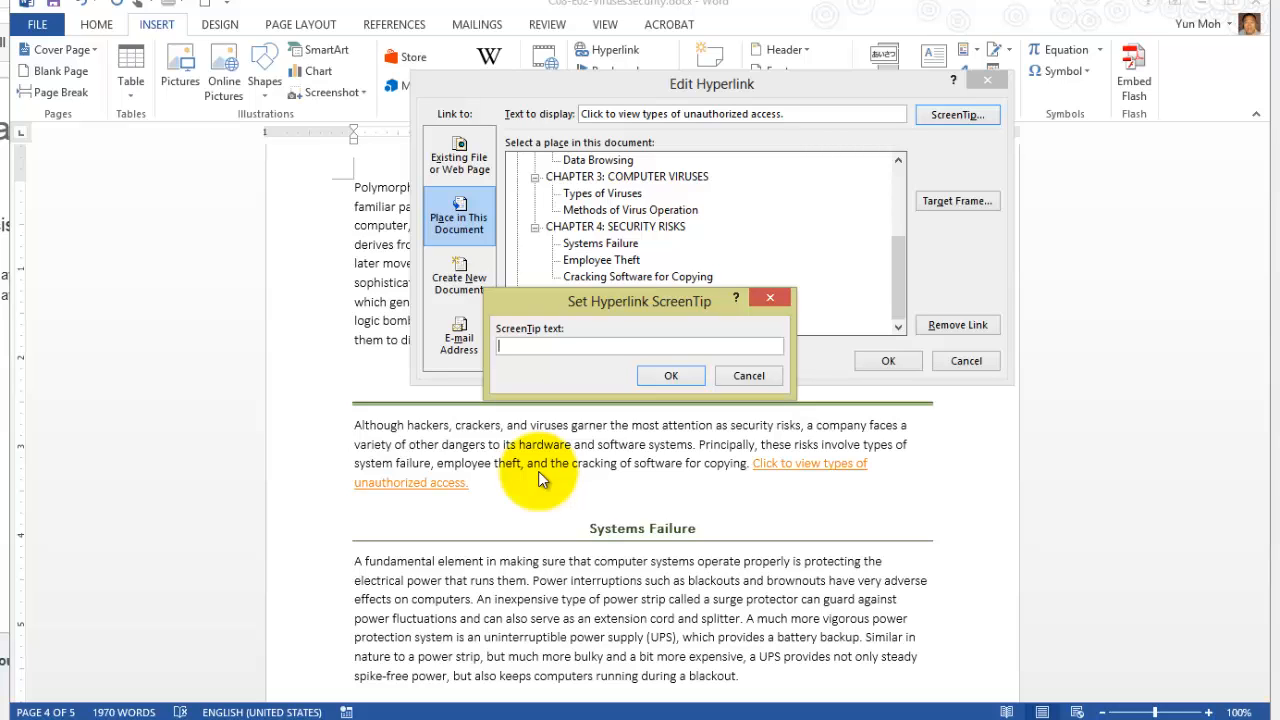
text(View types)
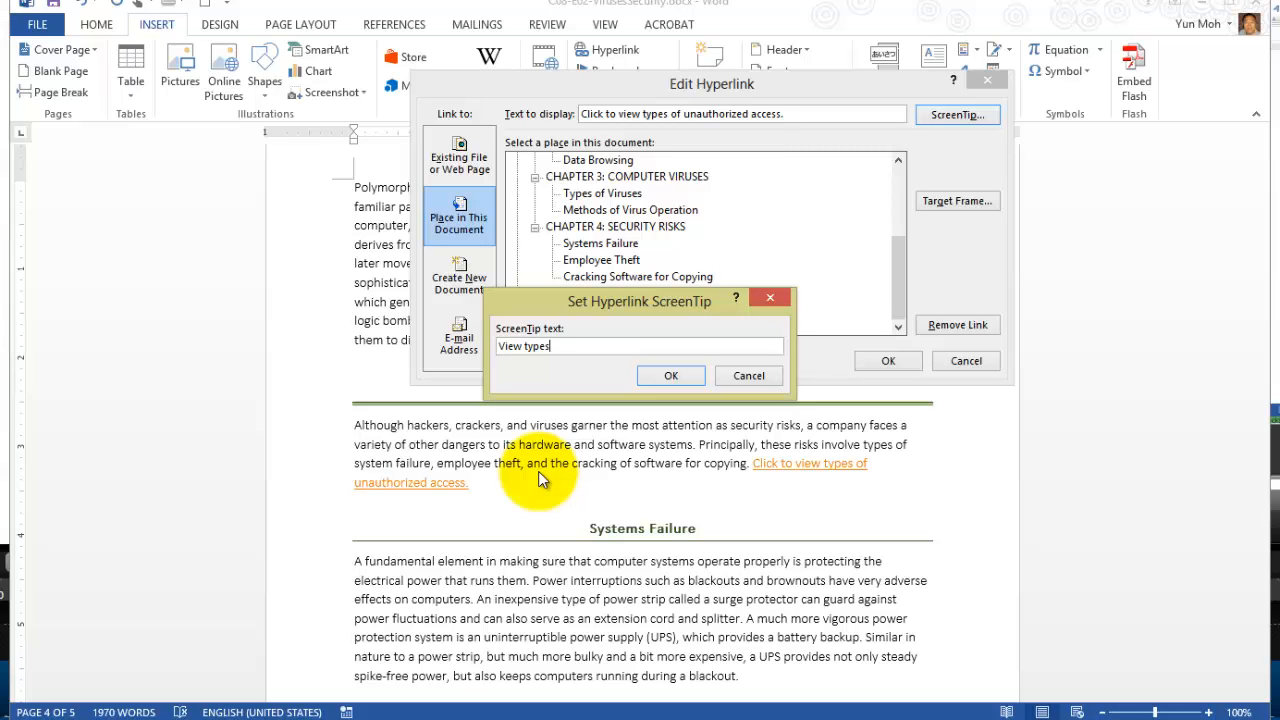
text( of )
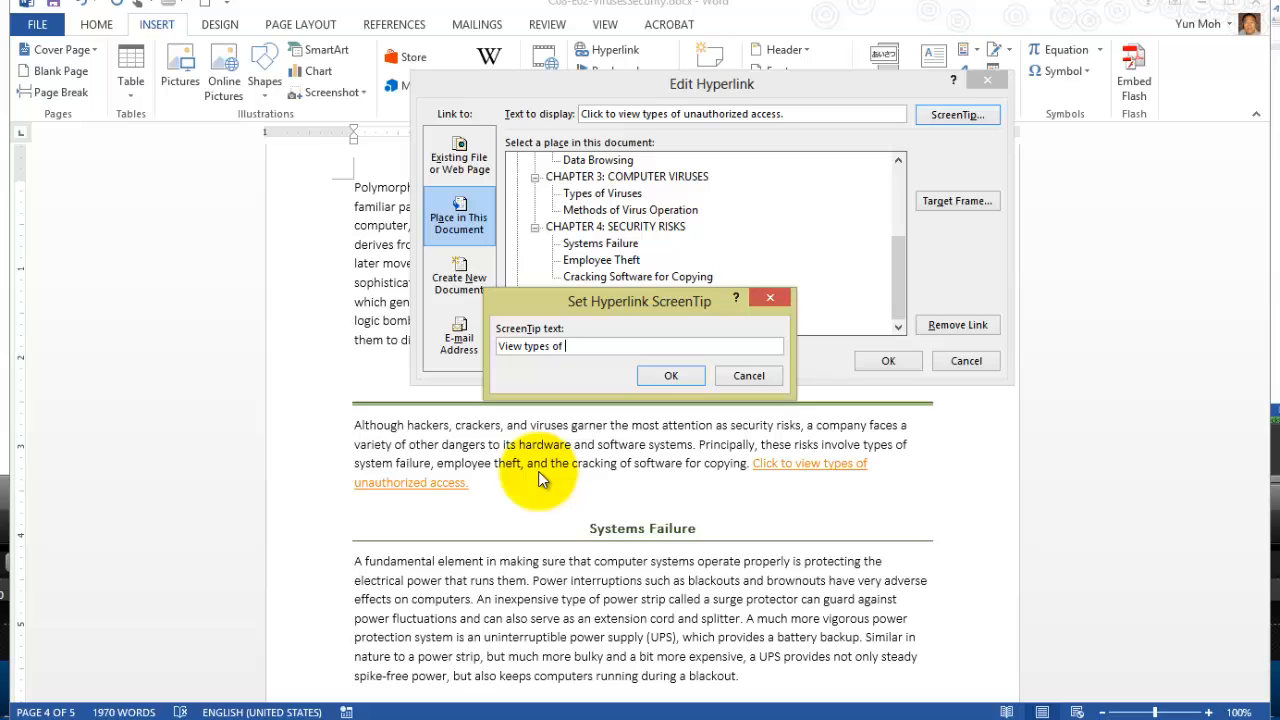
text(unau)
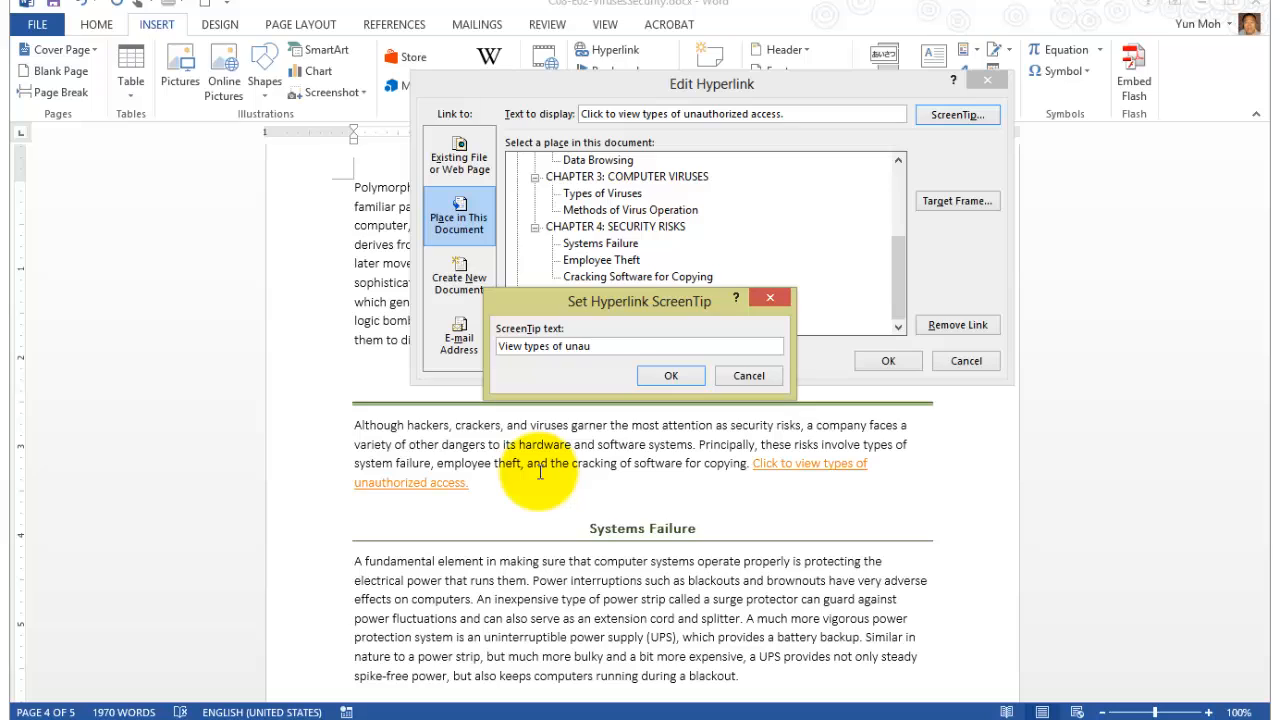
text(thorized access to computers.)
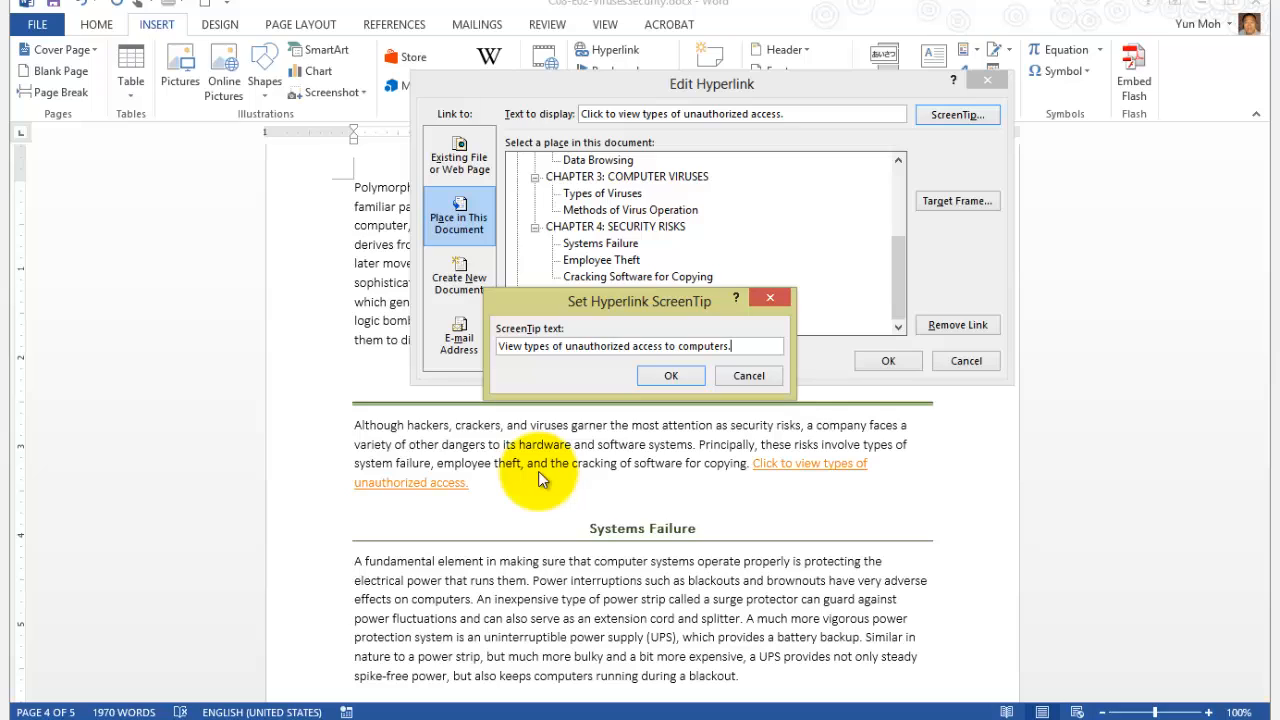
drag(513, 346, 732, 346)
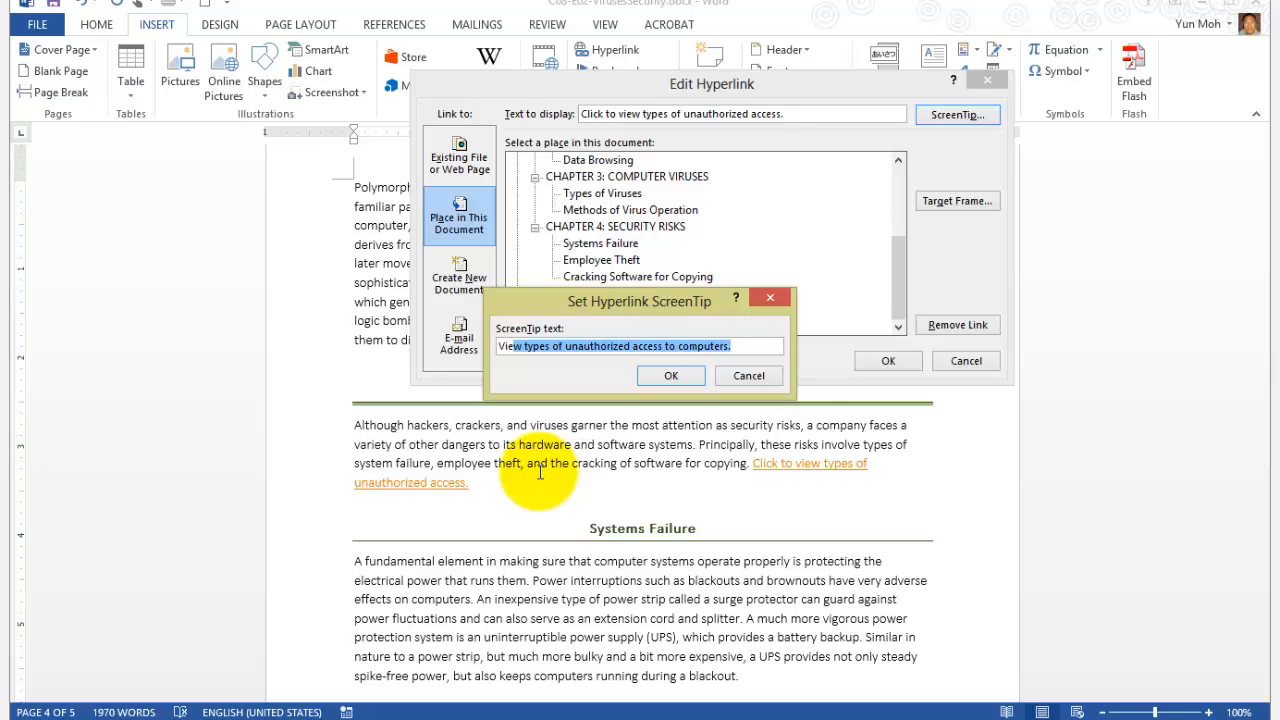
key(Return)
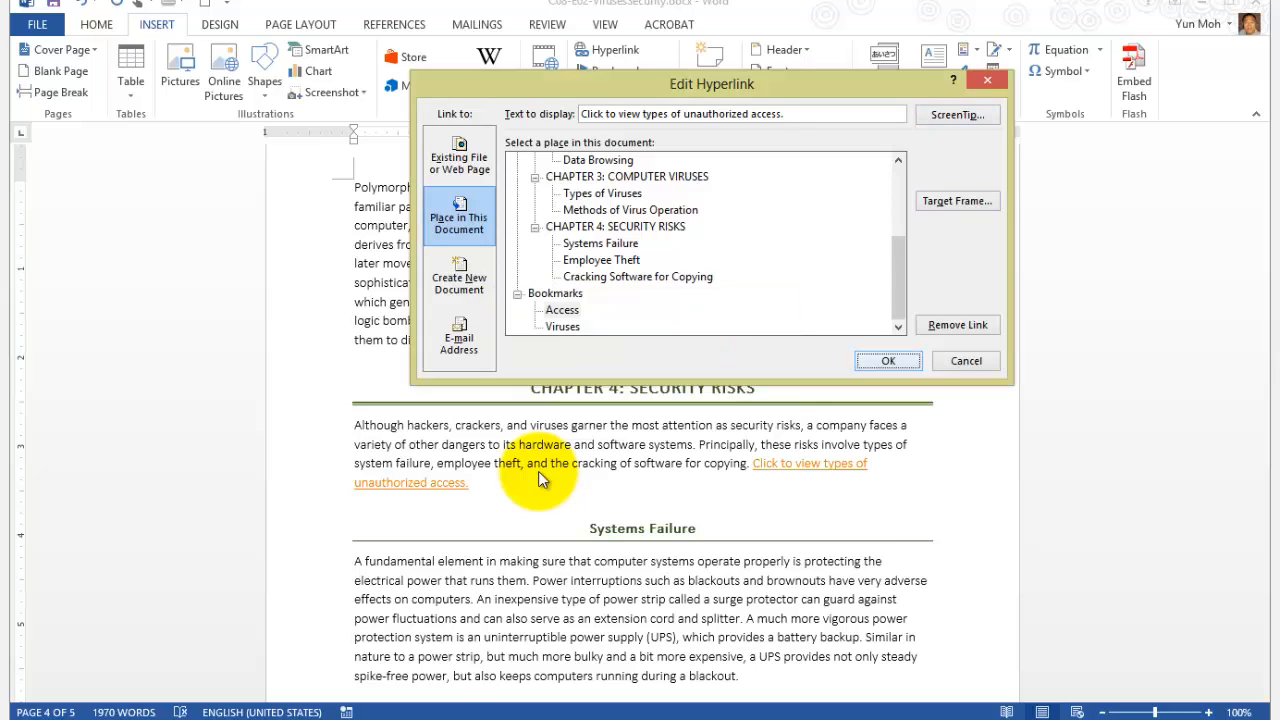
key(Return)
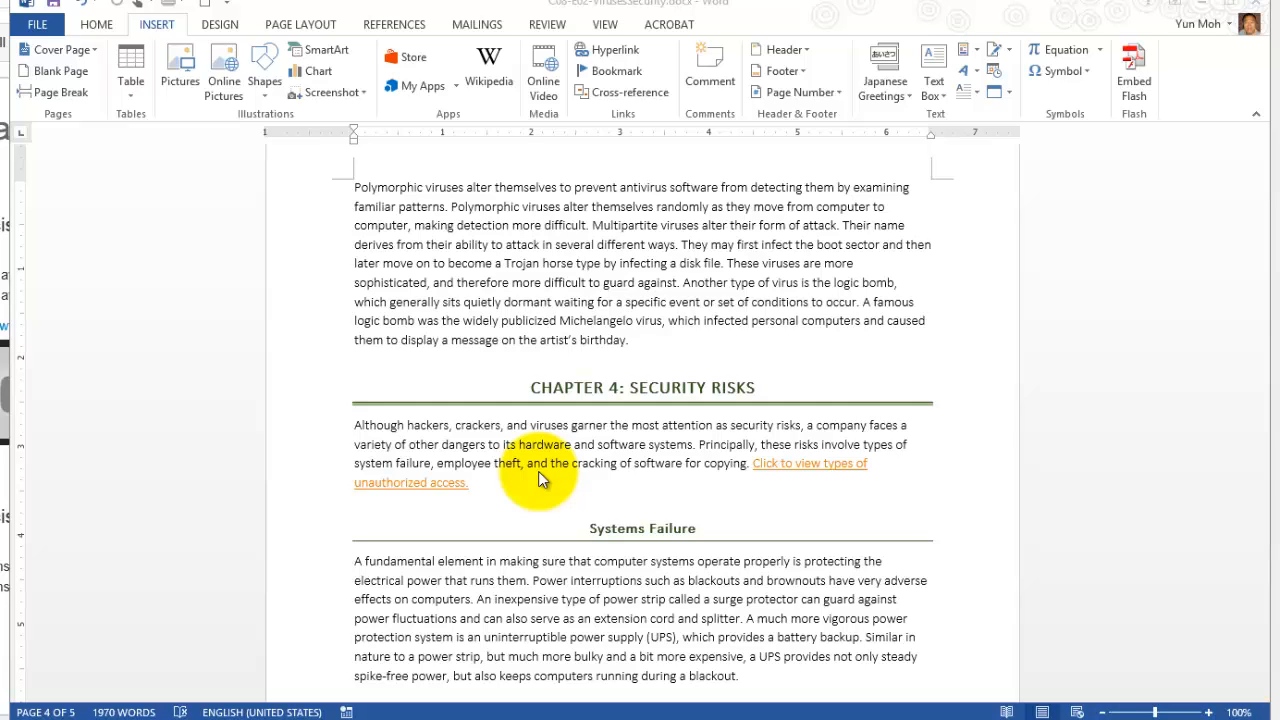
Test the Chapter 4 hyperlink by following it to its bookmark, and look over the opening paragraphs of Chapter 1.
click(540, 472)
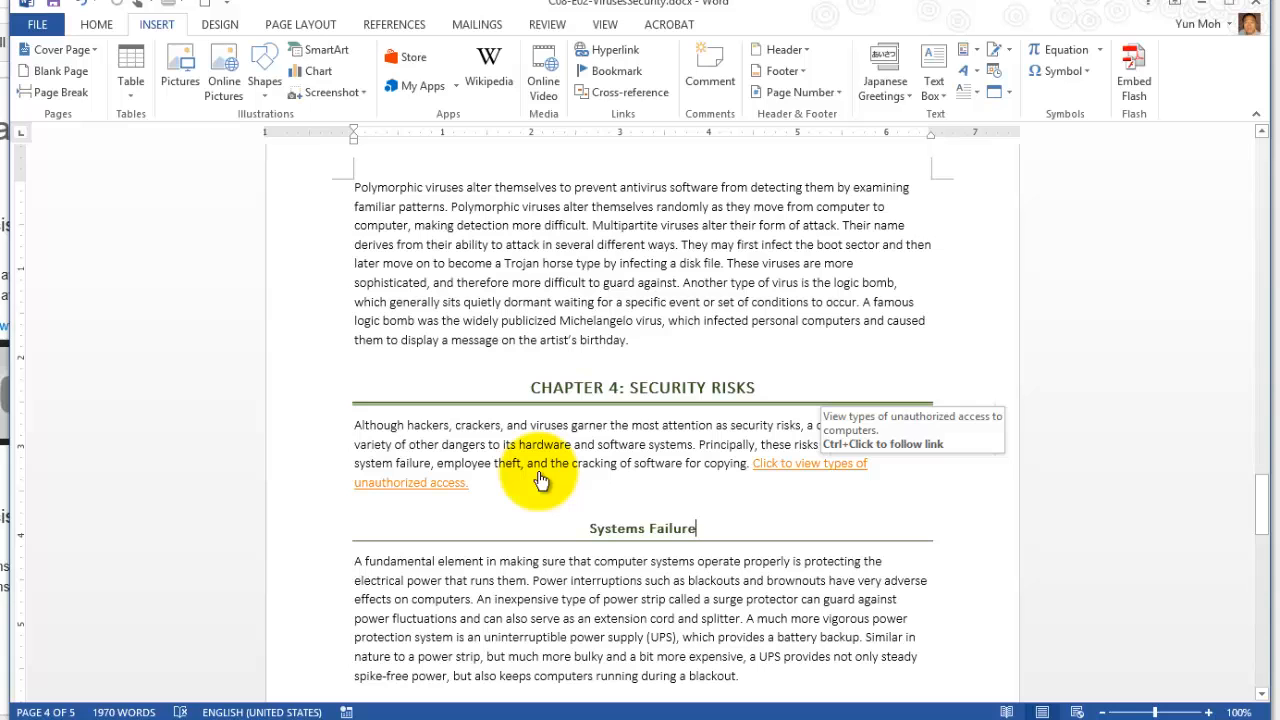
ctrl+click(540, 480)
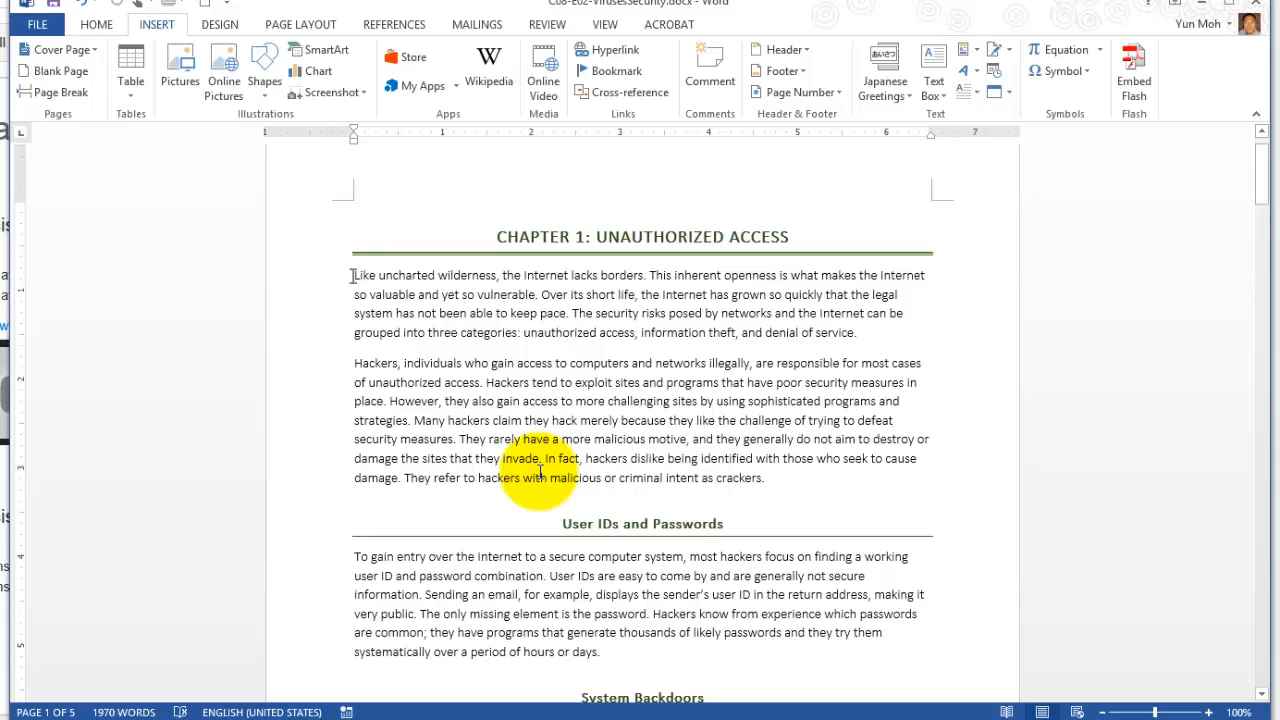
key(shift+Right)
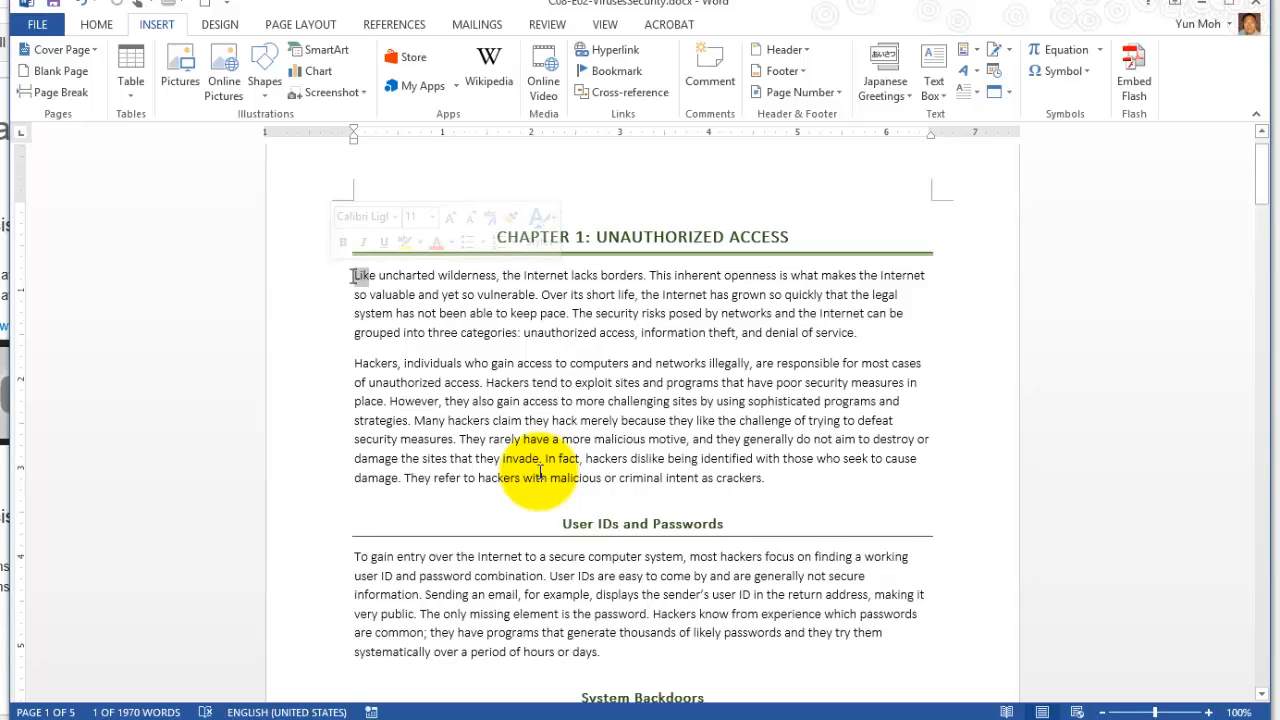
click(455, 314)
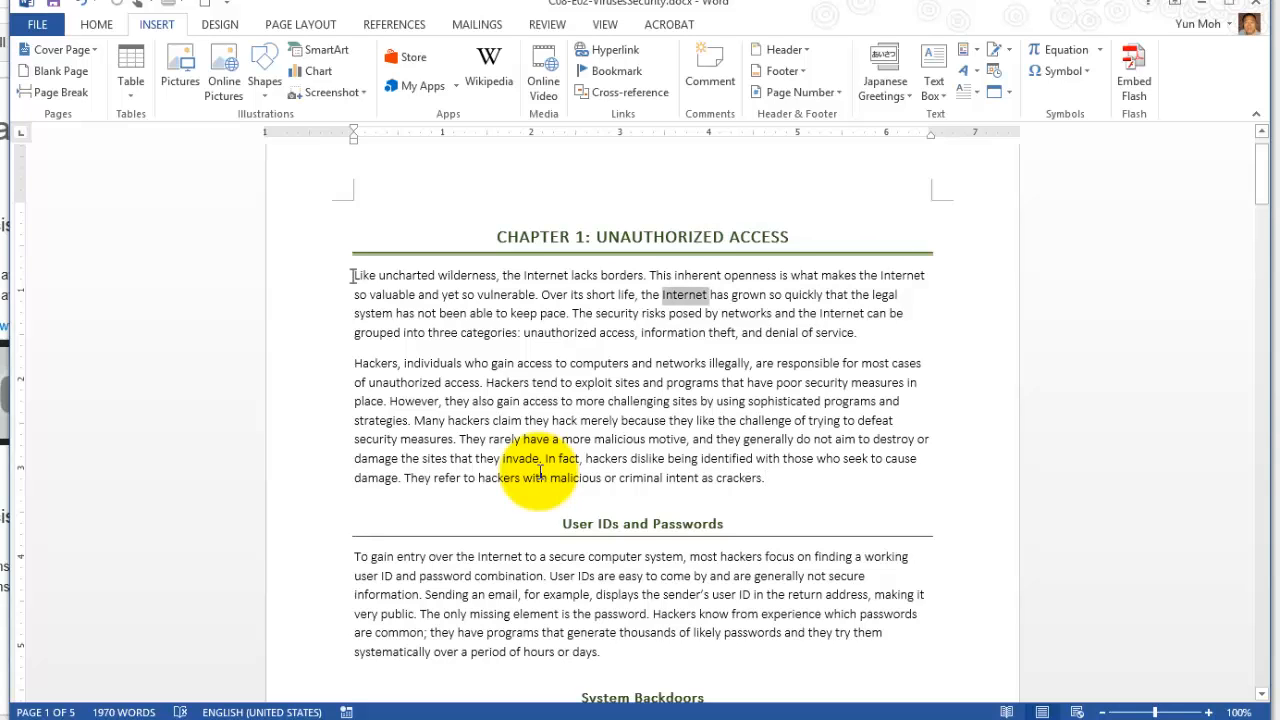
triple_click(540, 470)
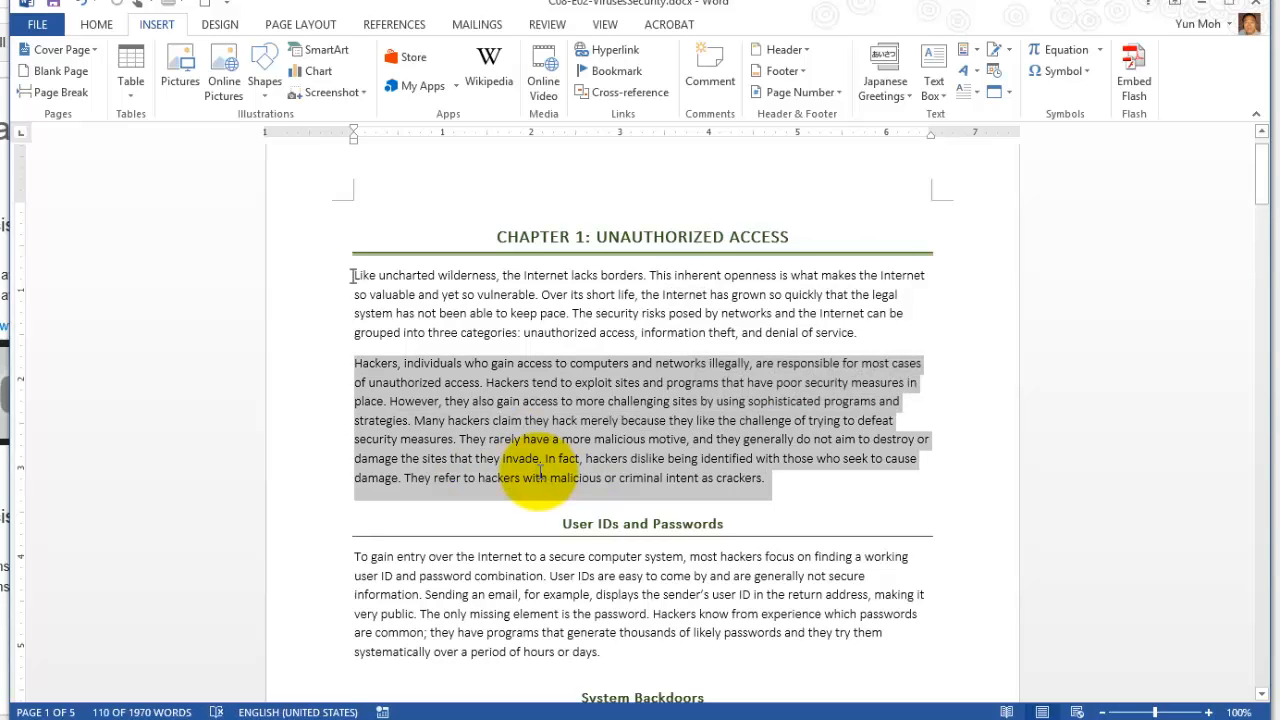
click(540, 472)
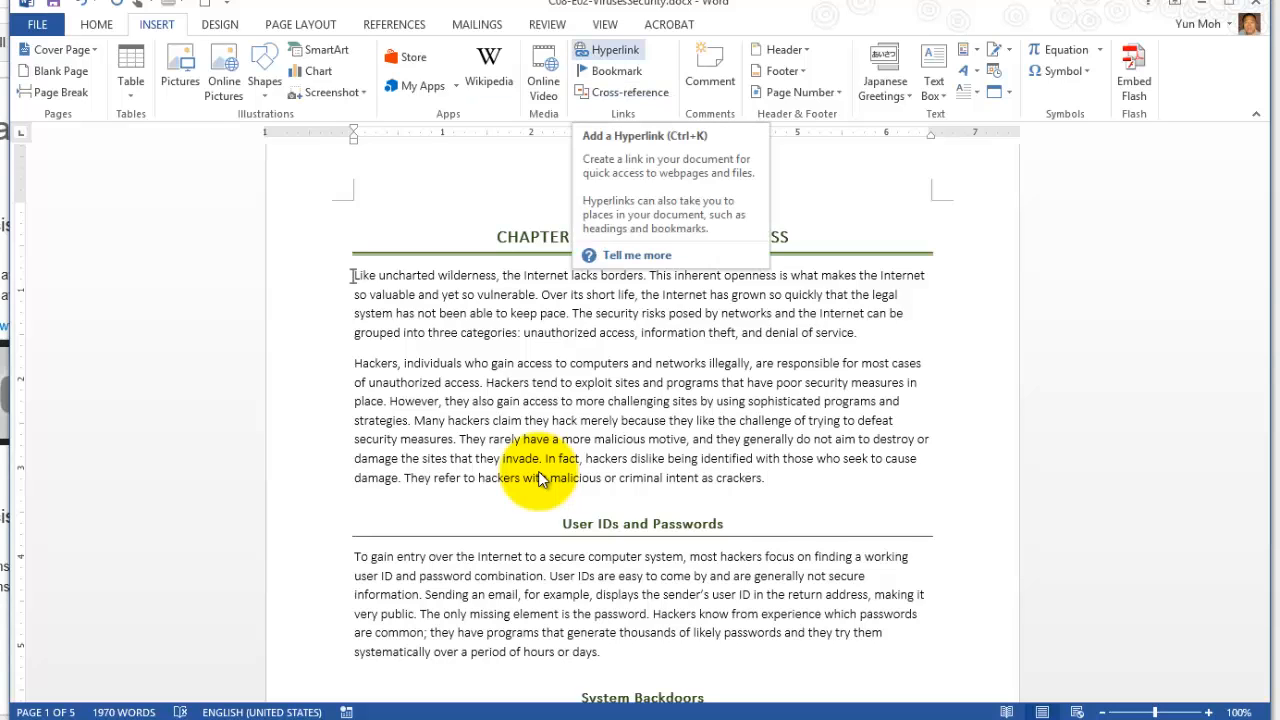
Insert a hyperlink at the end of Chapter 1's second paragraph that targets the Types of Viruses heading in this document.
click(608, 50)
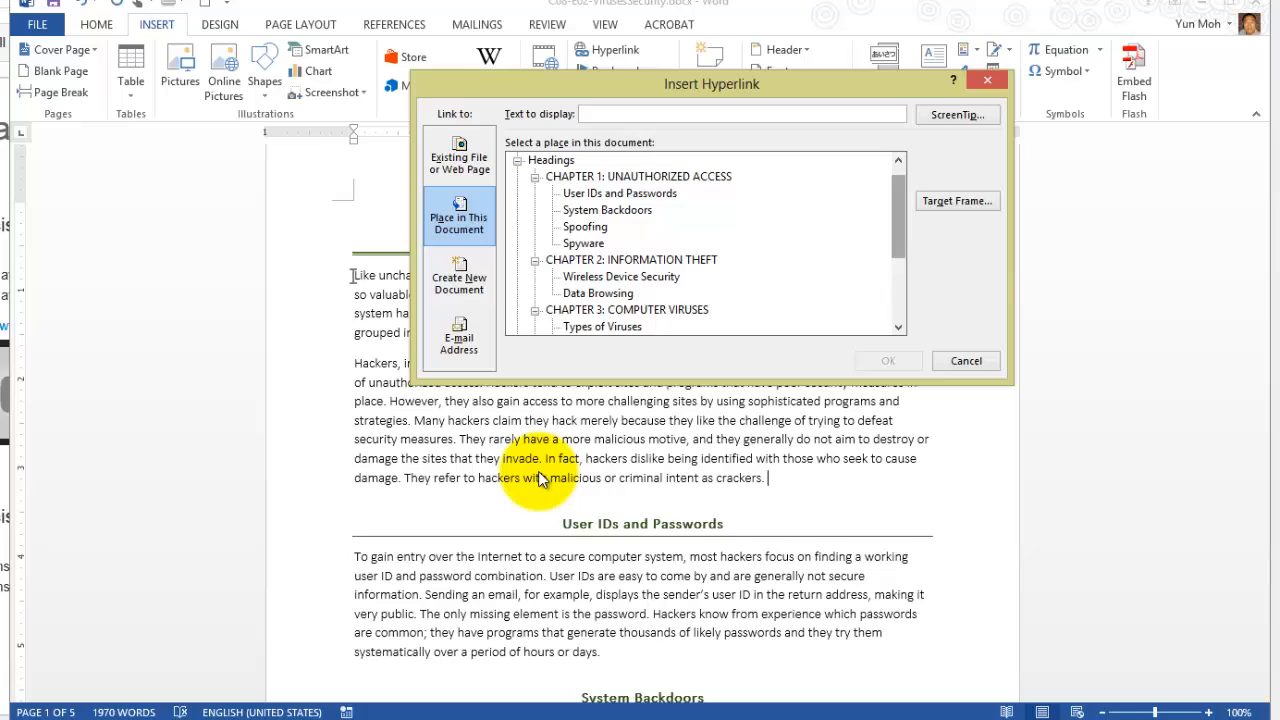
scroll(540, 478, down, 1)
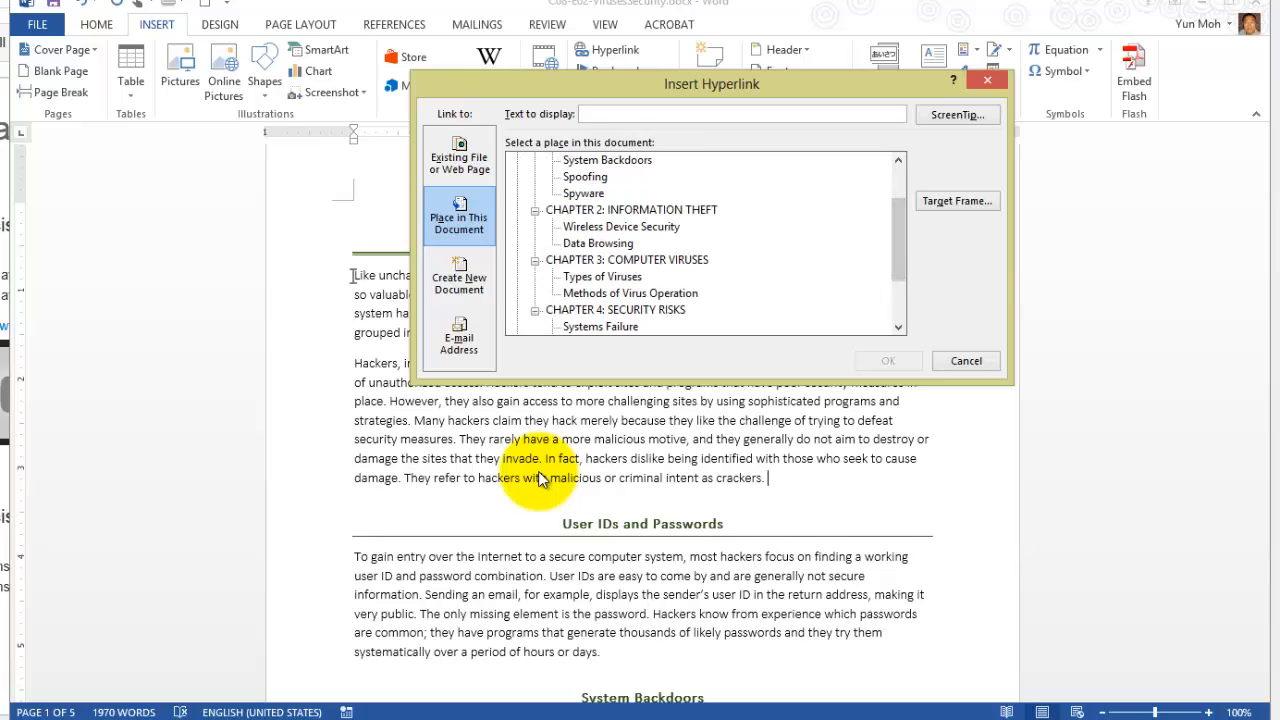
click(602, 277)
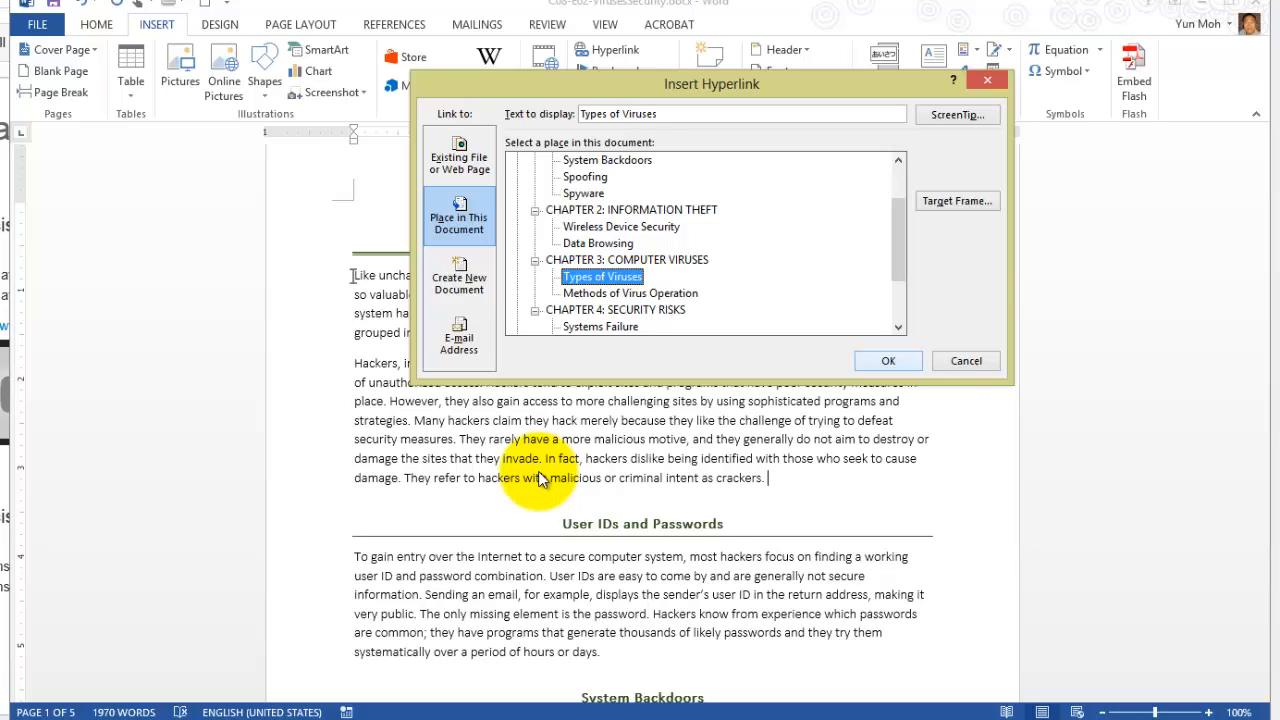
key(Return)
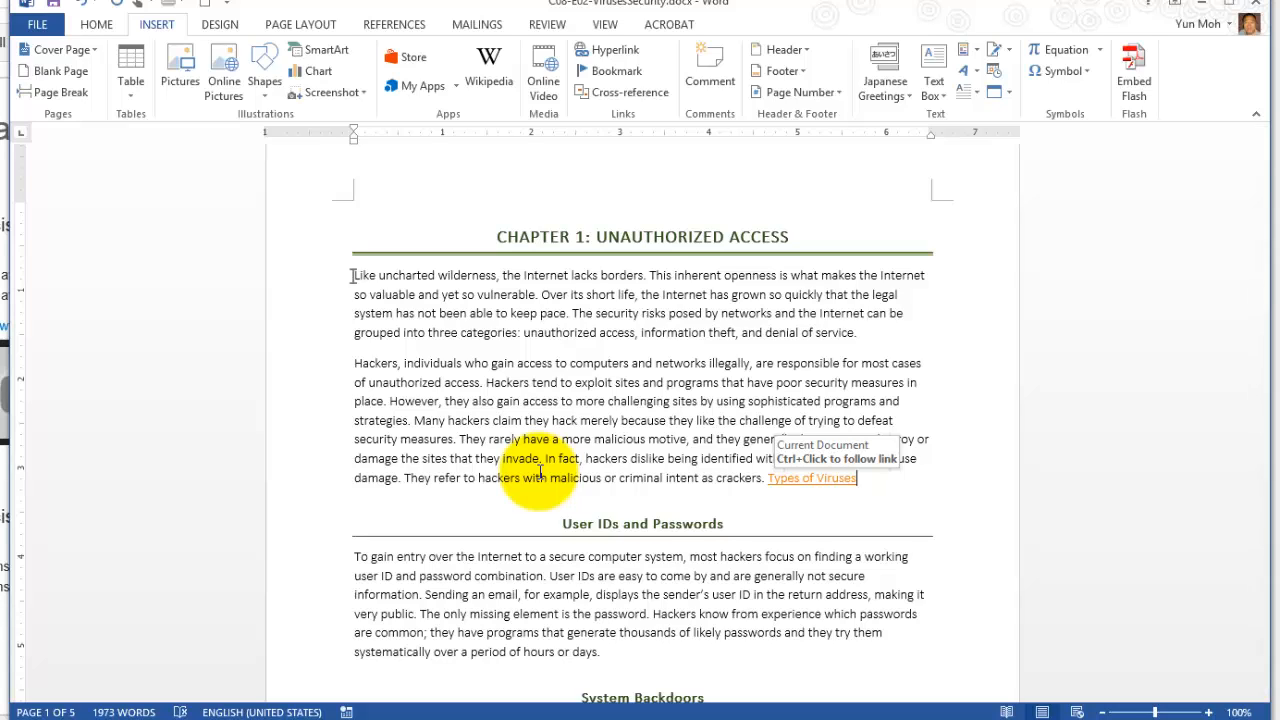
Review the Types of Viruses hyperlink's display text and target, and test the link by following it to its heading.
click(795, 478)
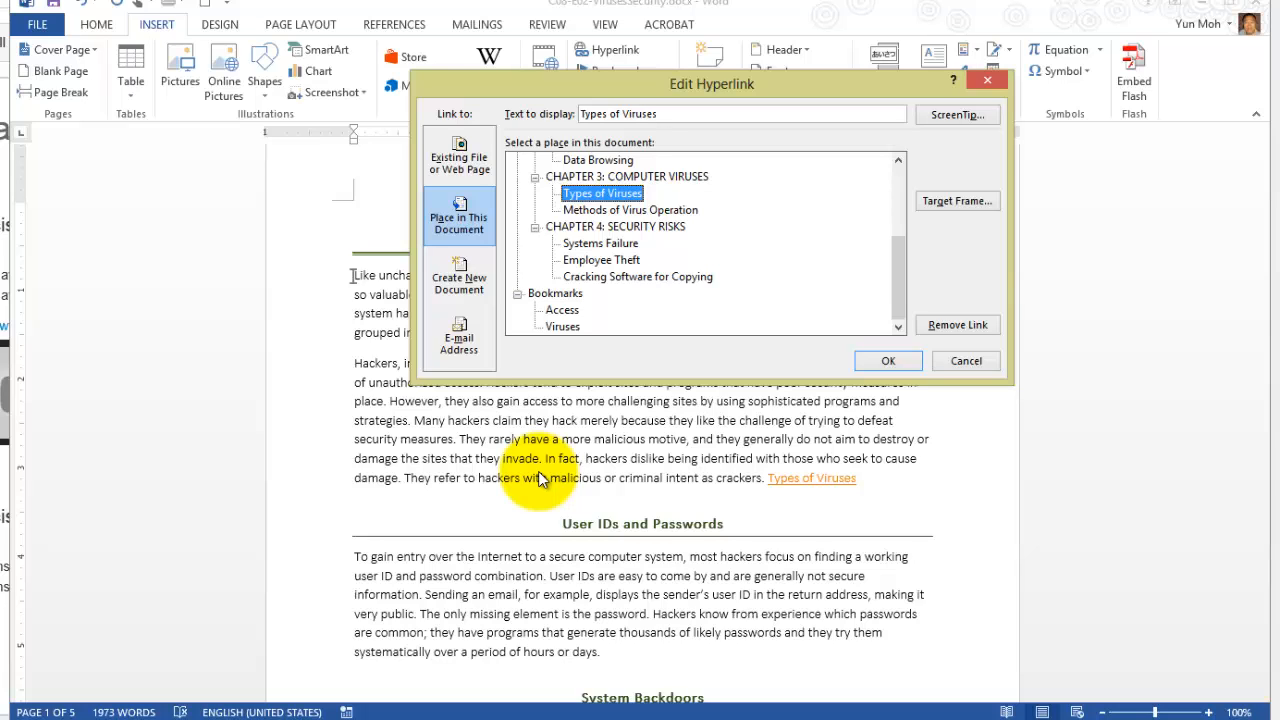
drag(661, 114, 579, 114)
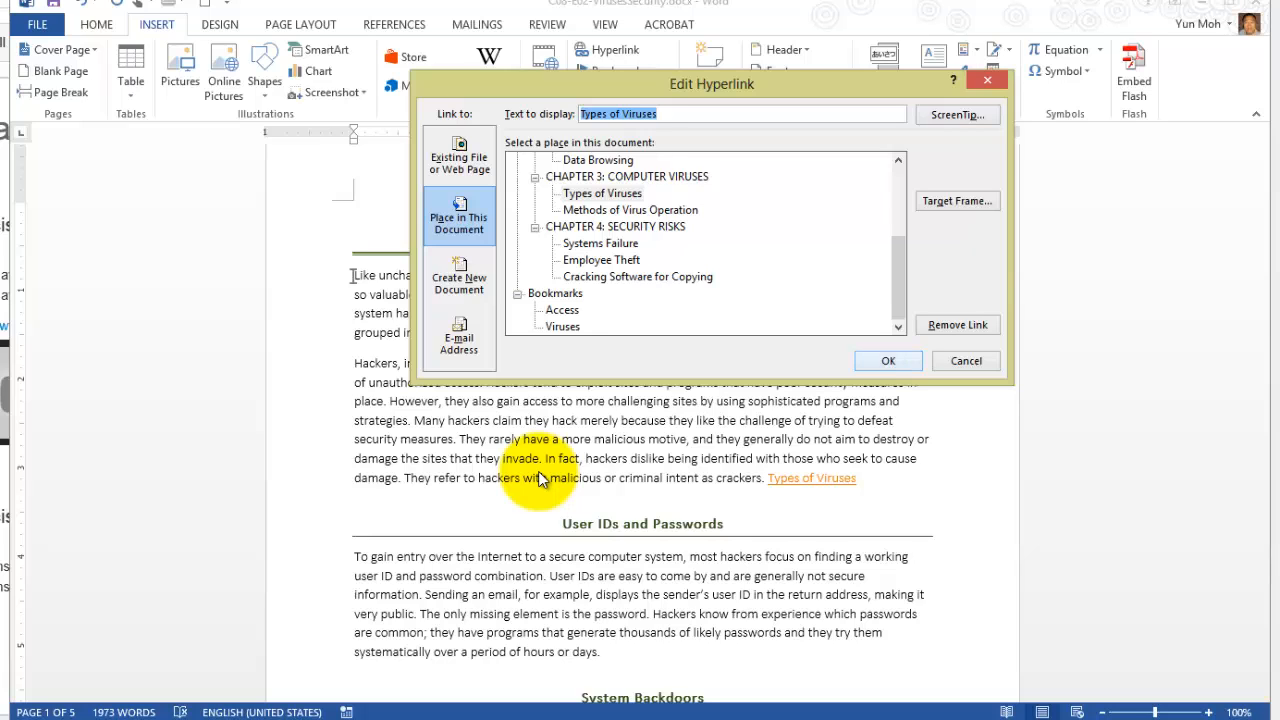
key(Return)
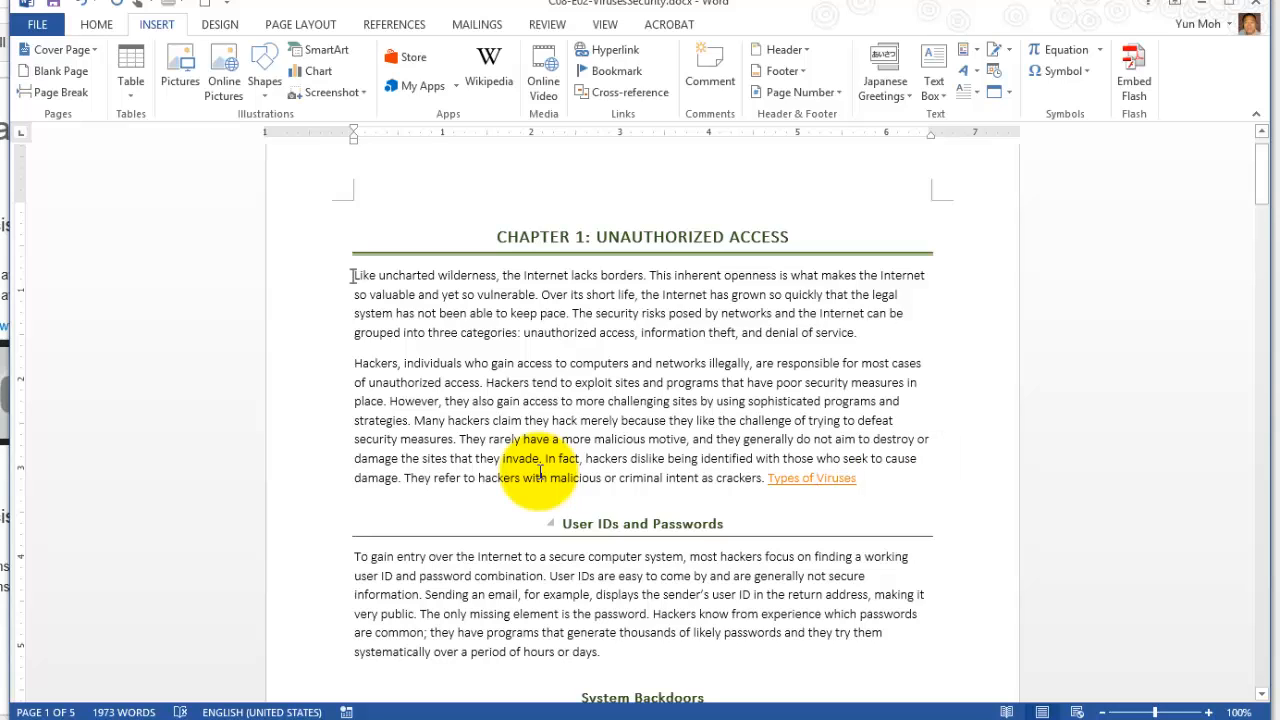
ctrl+click(834, 478)
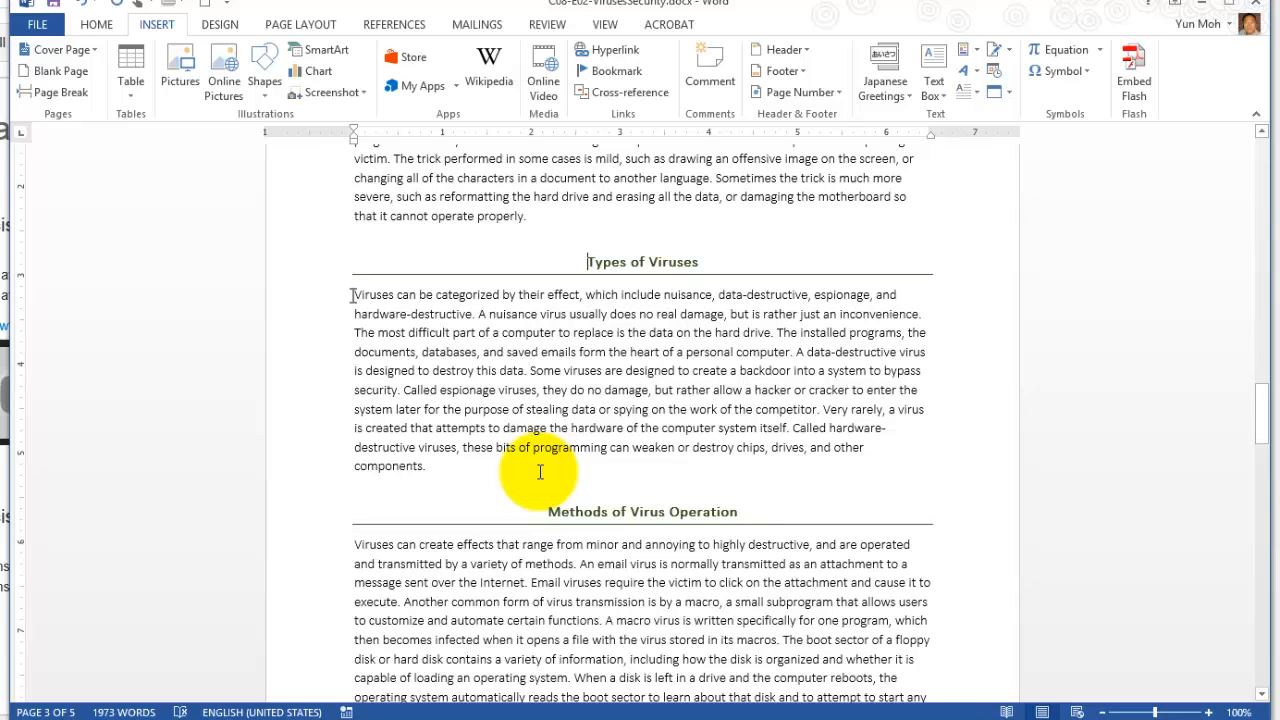
drag(354, 295, 363, 295)
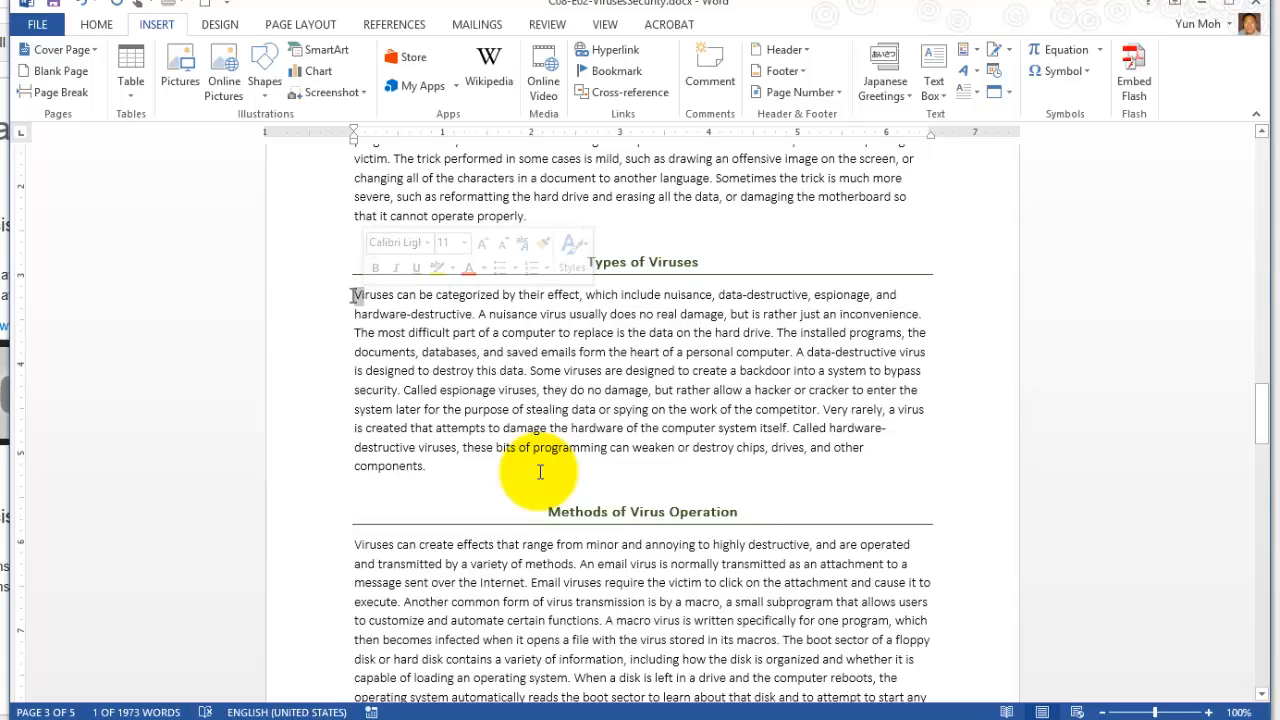
click(389, 314)
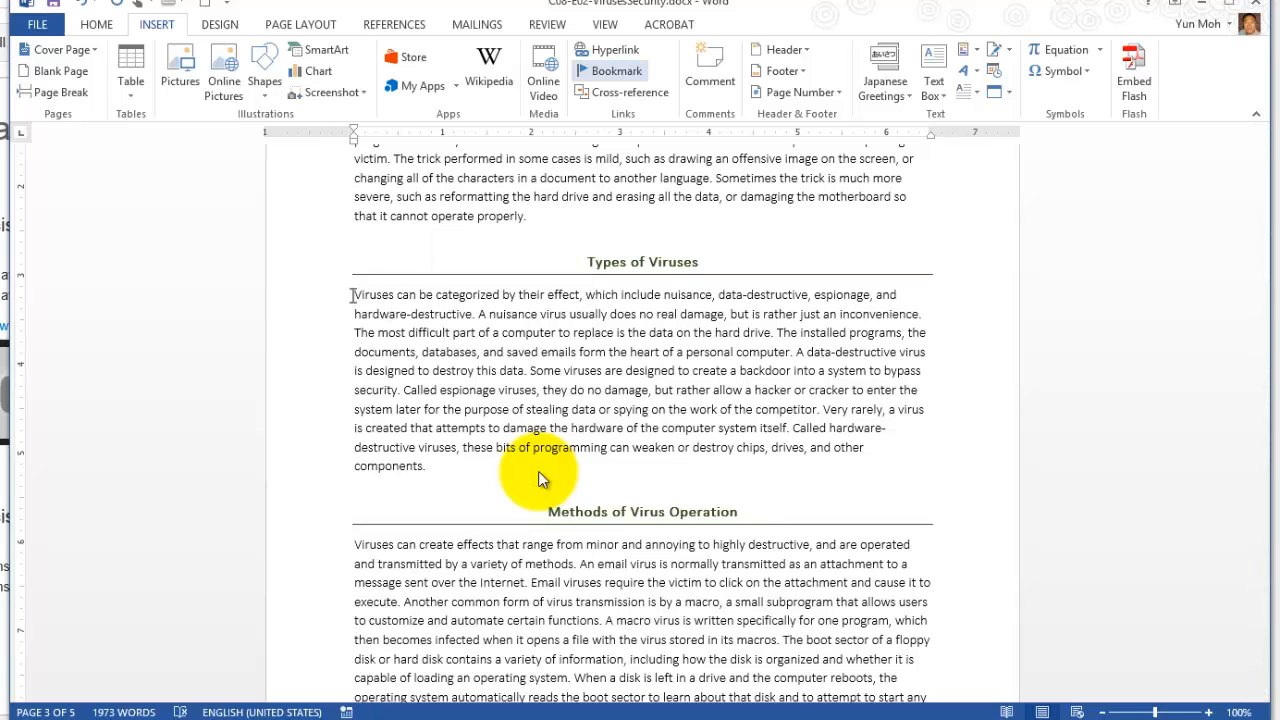
key(ctrl+k)
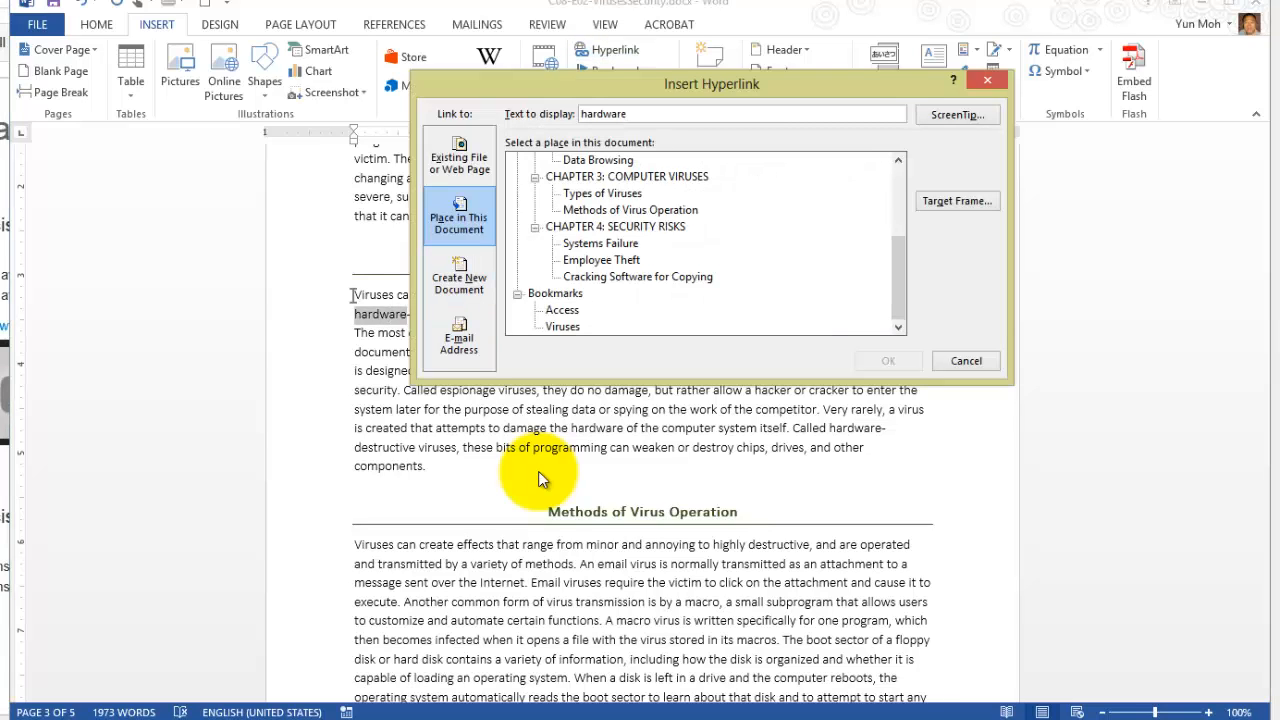
click(602, 193)
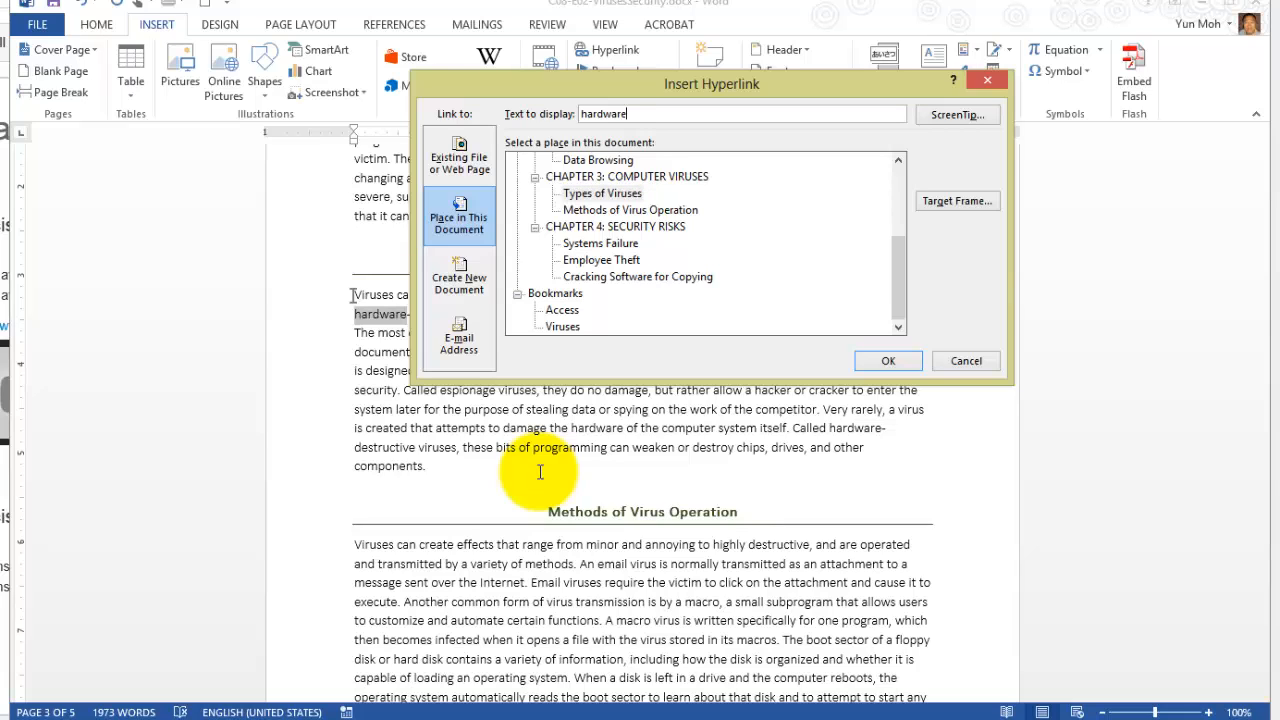
key(ctrl+a)
key(Escape)
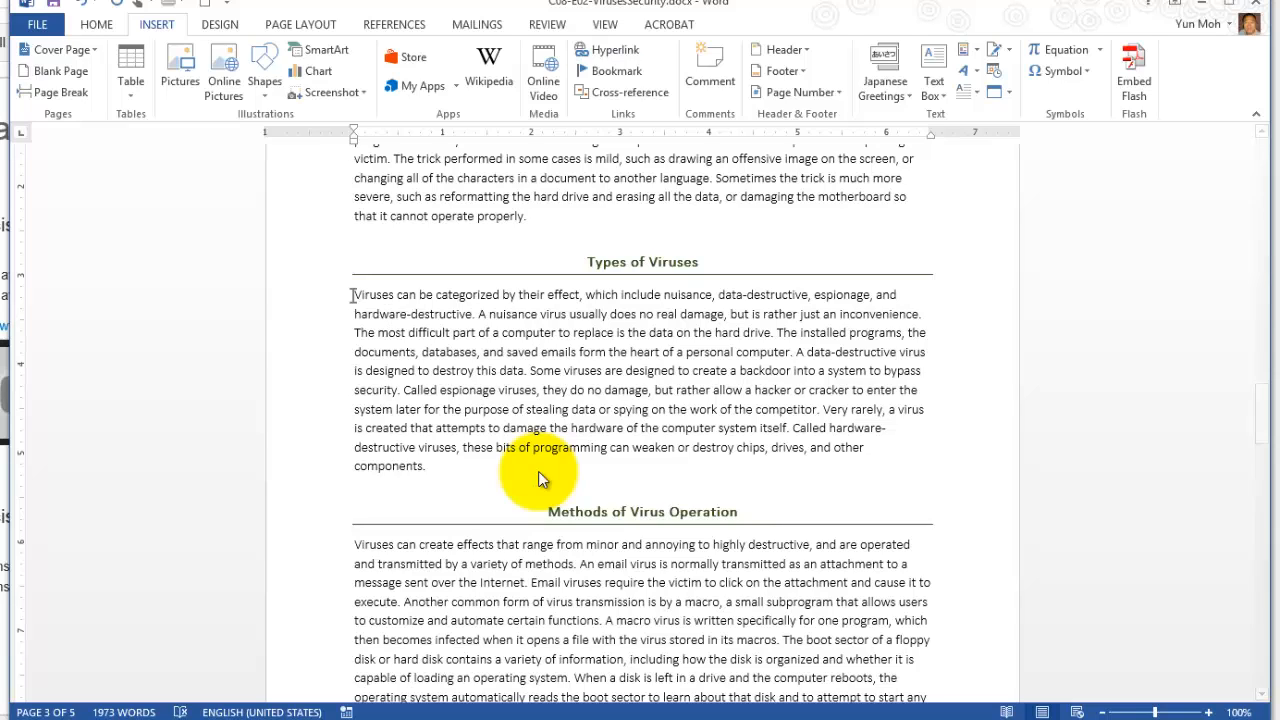
Start a hyperlink at the end of the Chapter 3 introductory paragraph, targeting the file NSSPres.pptx in the Chapter08 folder.
scroll(540, 476, up, 4)
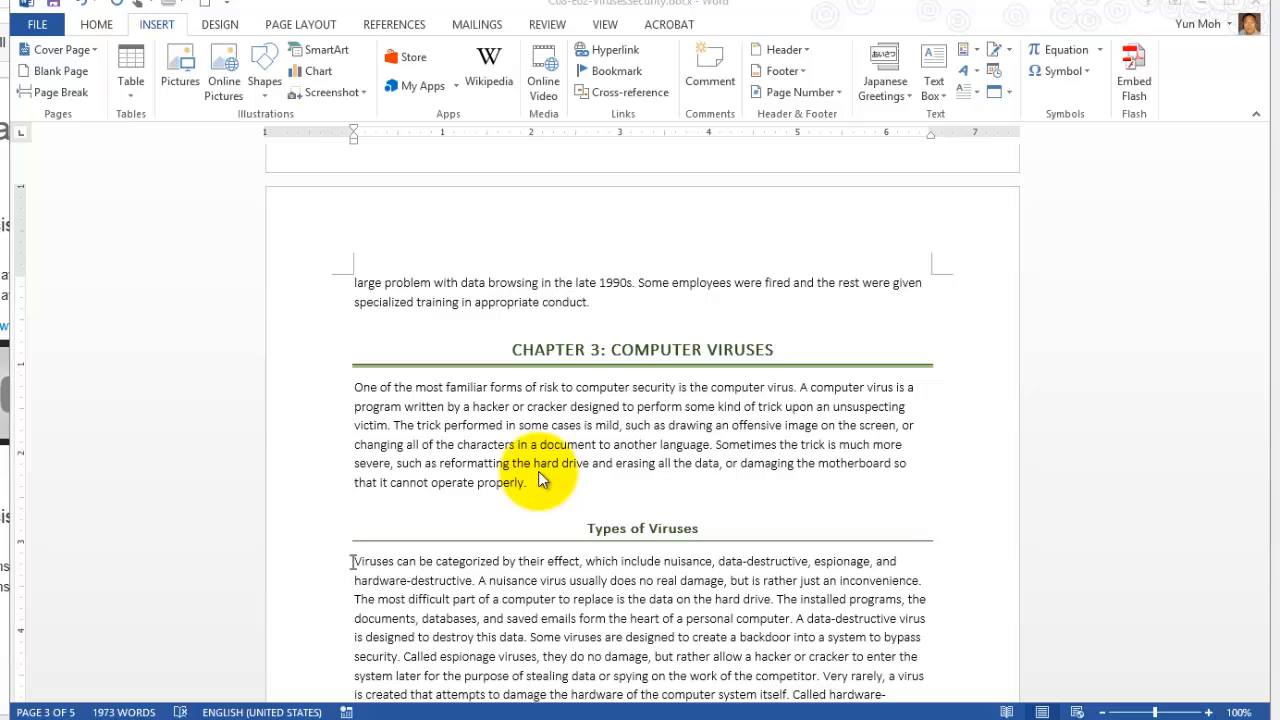
click(540, 480)
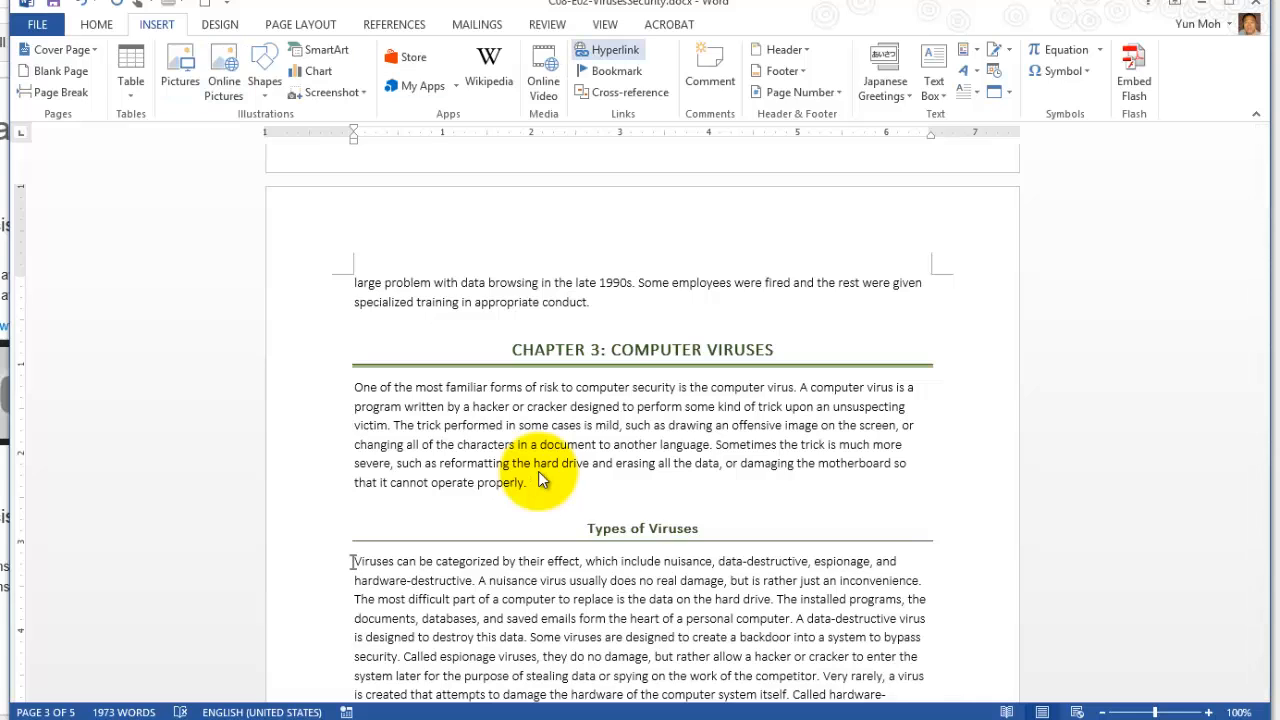
click(609, 50)
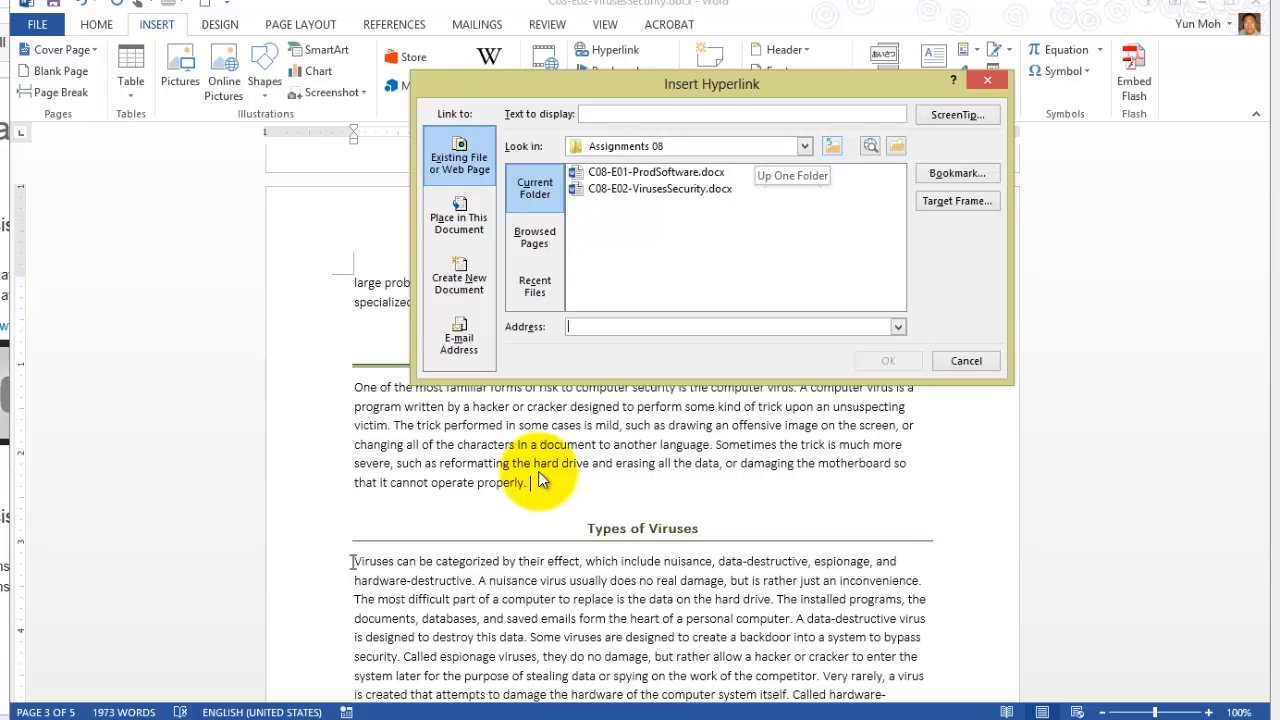
click(832, 146)
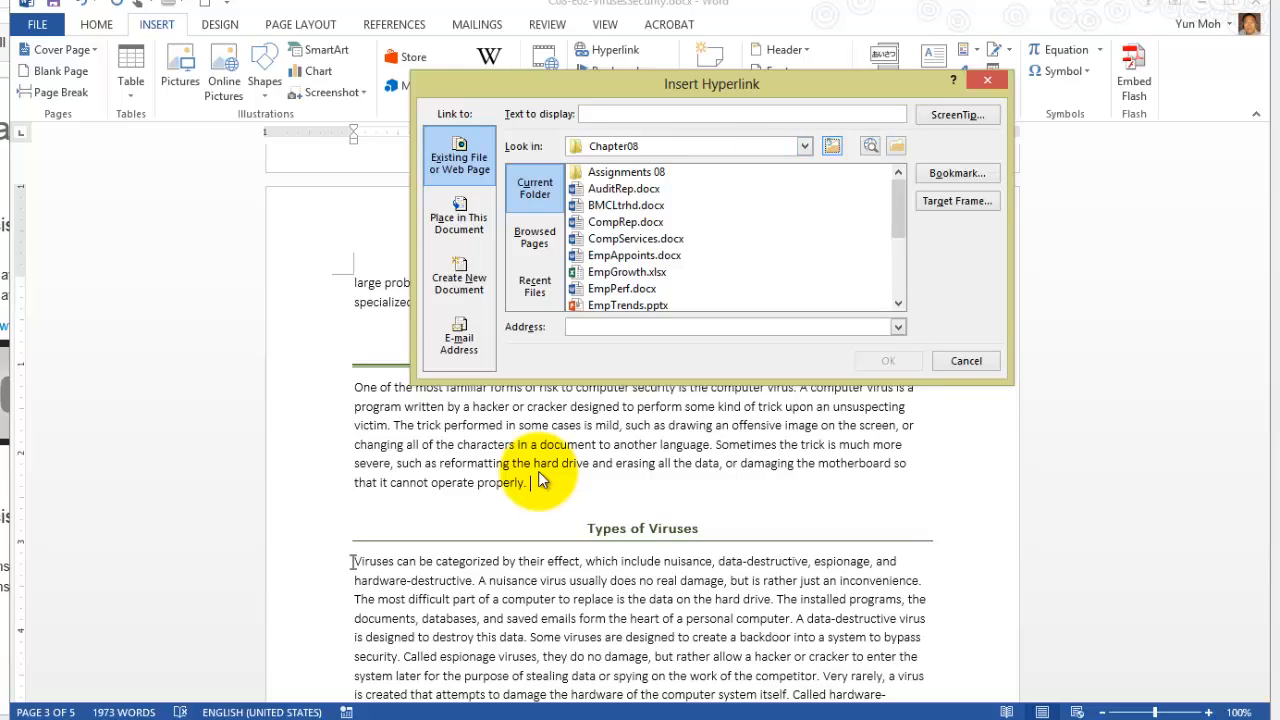
scroll(540, 480, down, 2)
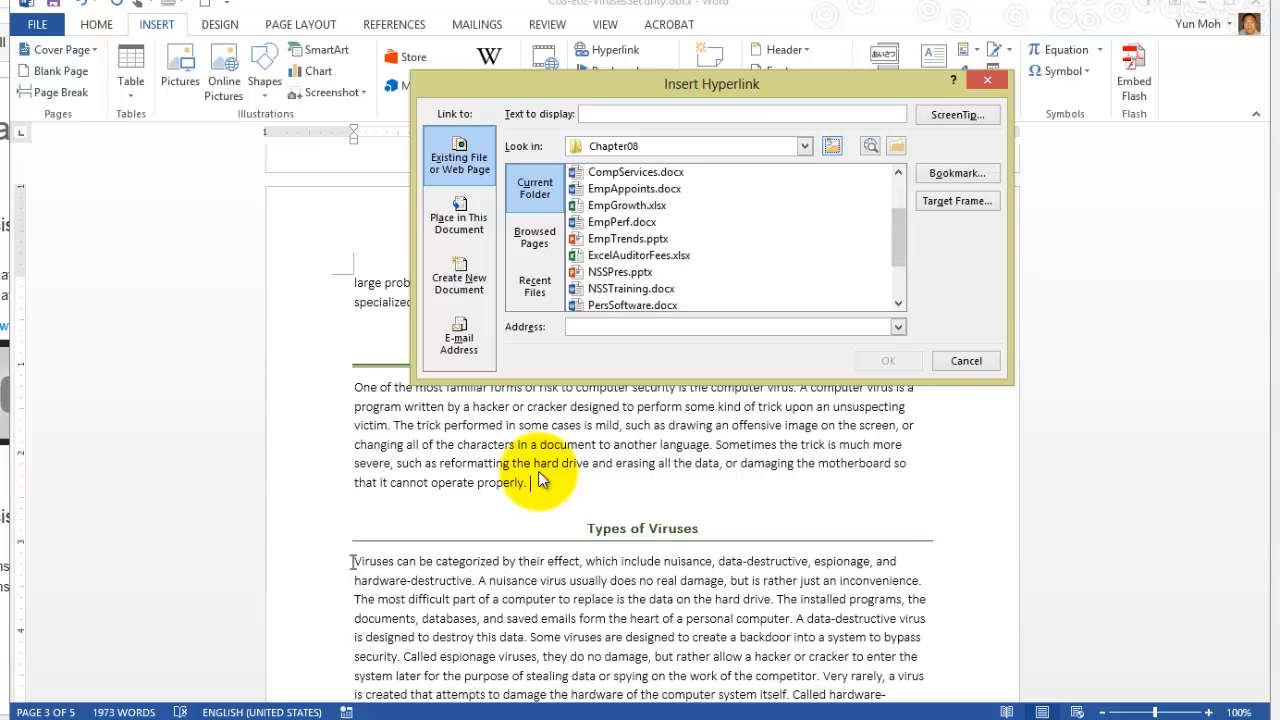
scroll(540, 480, down, 2)
scroll(540, 480, up, 1)
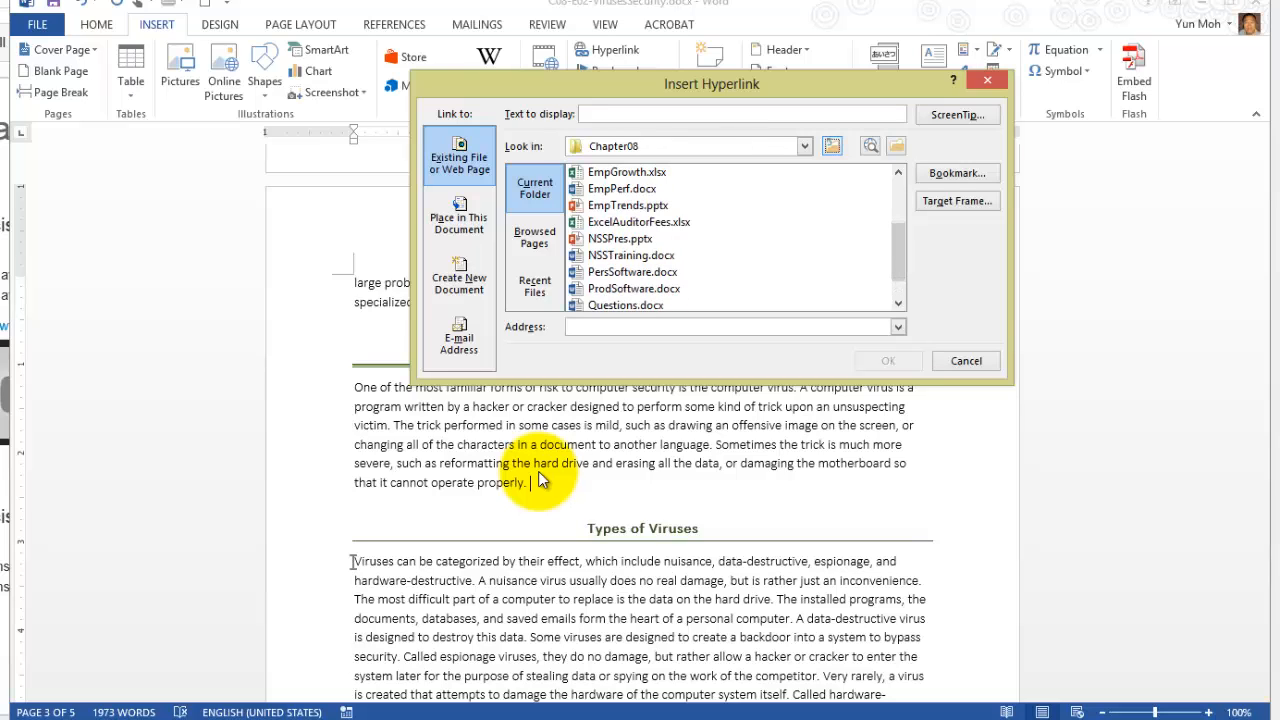
click(620, 239)
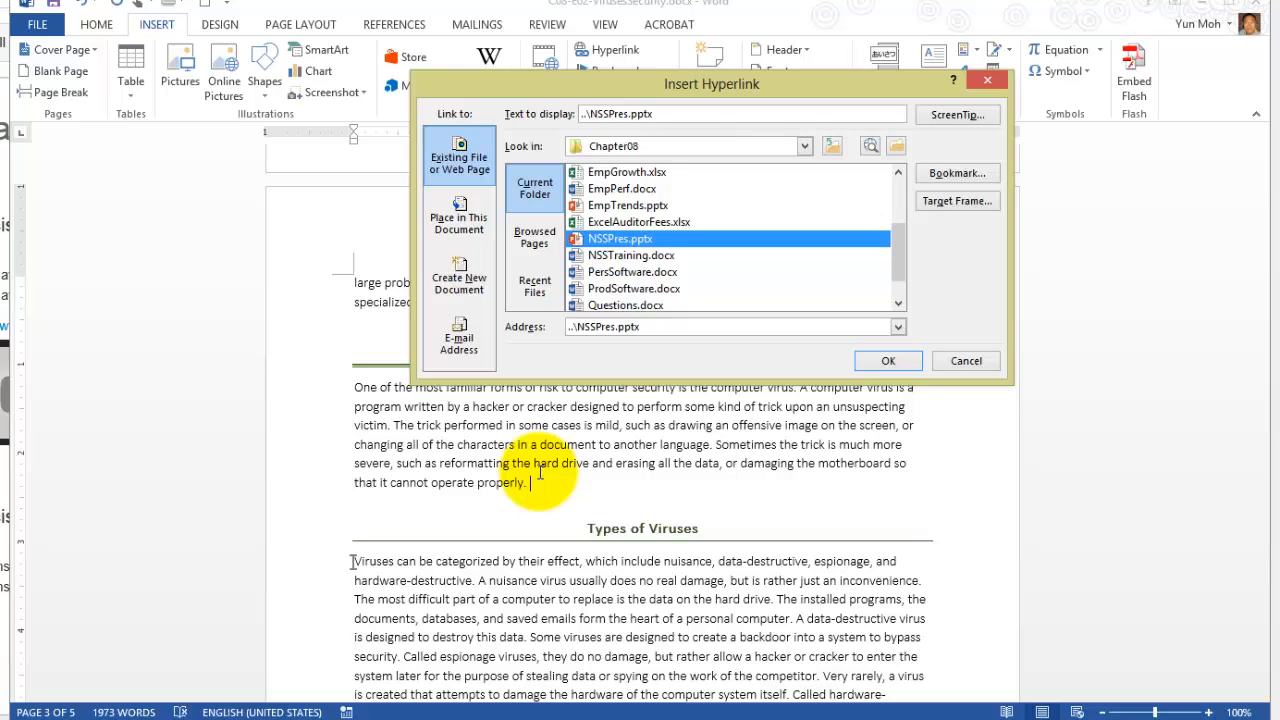
Set the link's display text to "Computer Virus Presentation" and insert the hyperlink.
key(alt+t)
key(shift+Home)
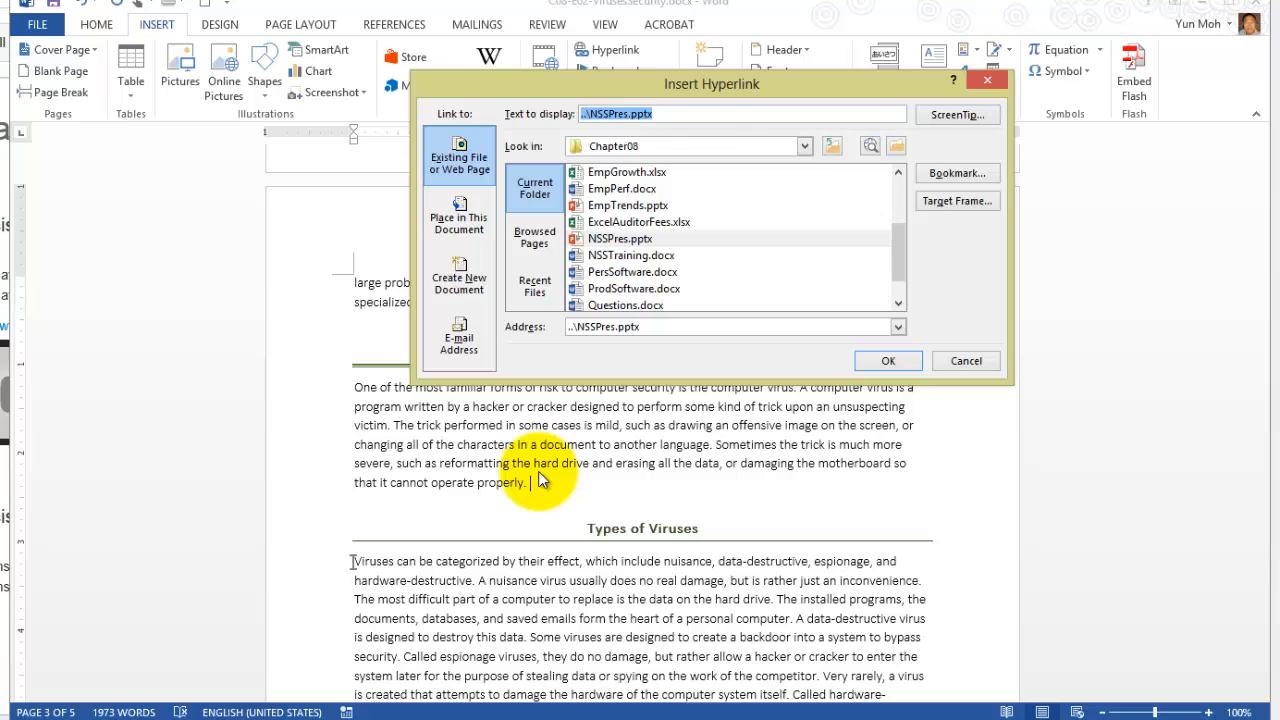
key(BackSpace)
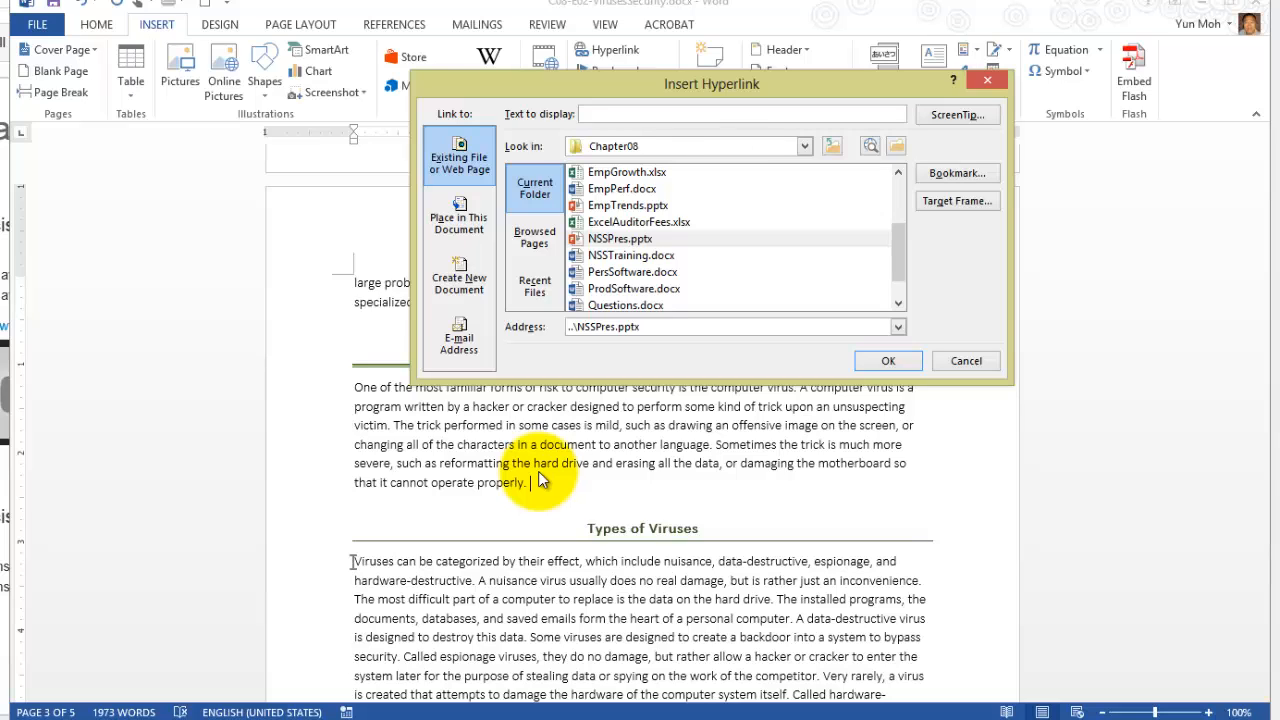
text(Computer Virus Presentation)
key(ctrl+shift+Left)
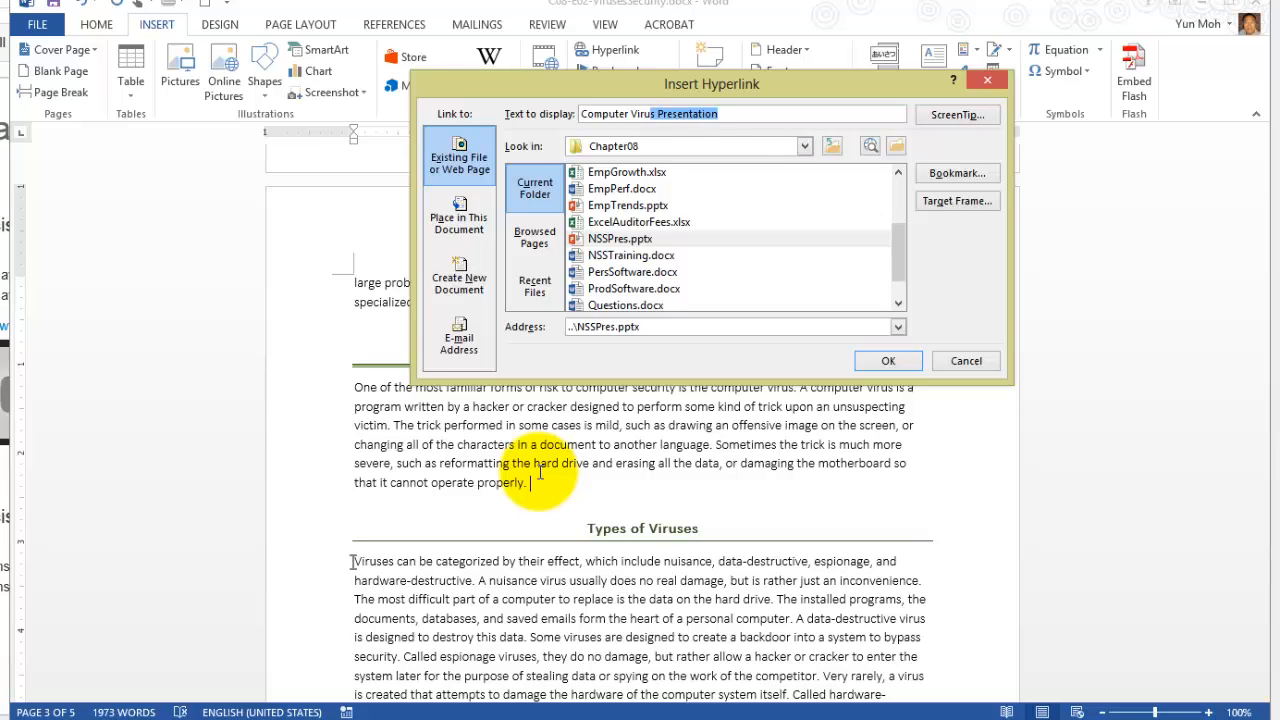
key(shift+Home)
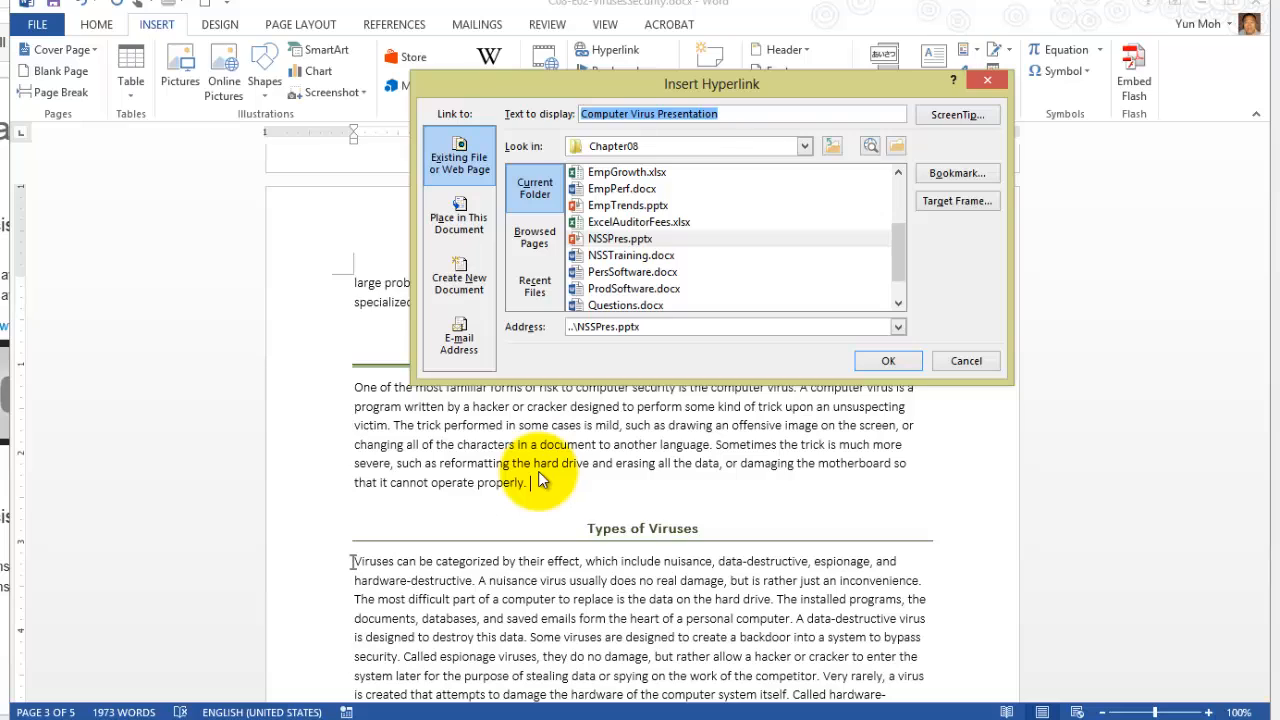
key(Tab)
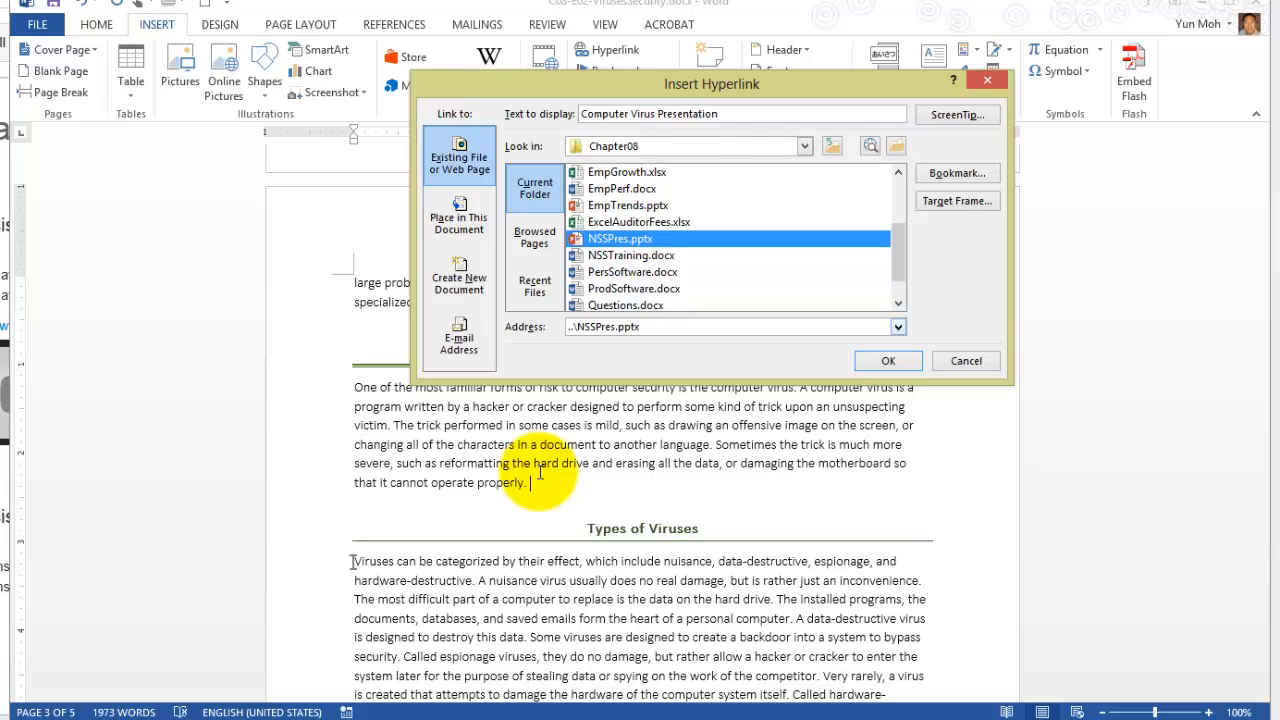
drag(568, 327, 641, 327)
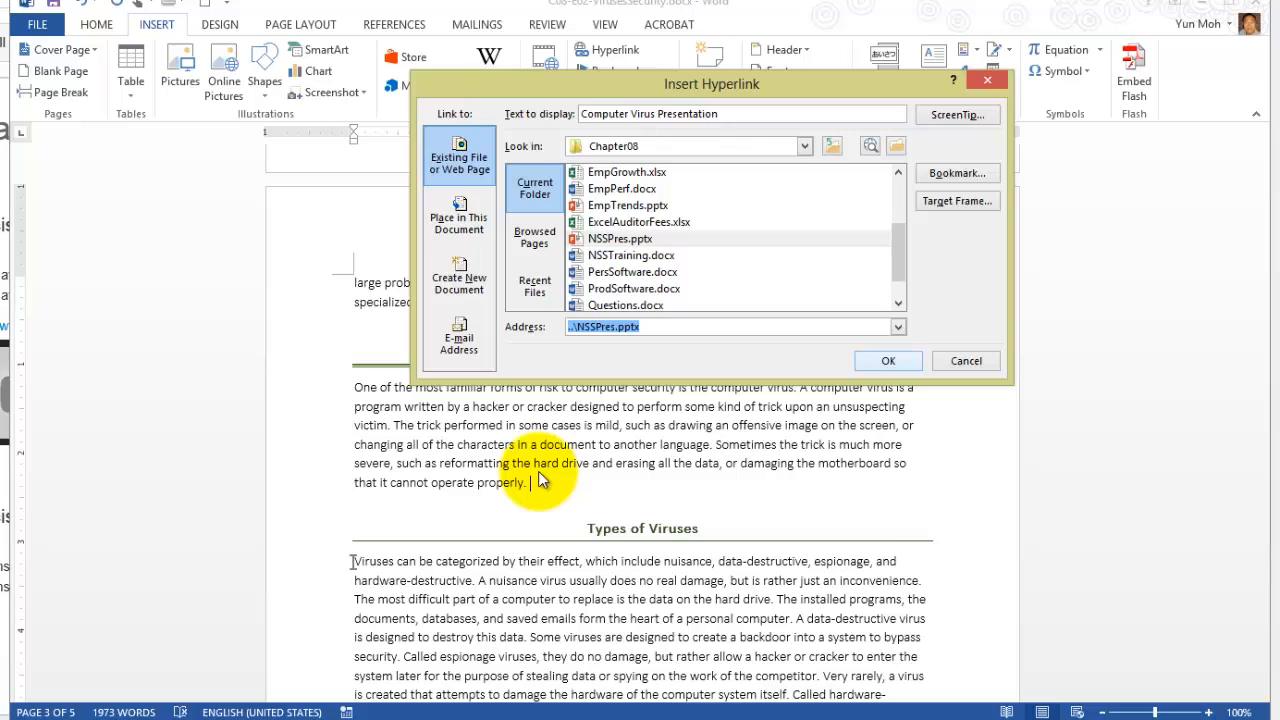
key(Return)
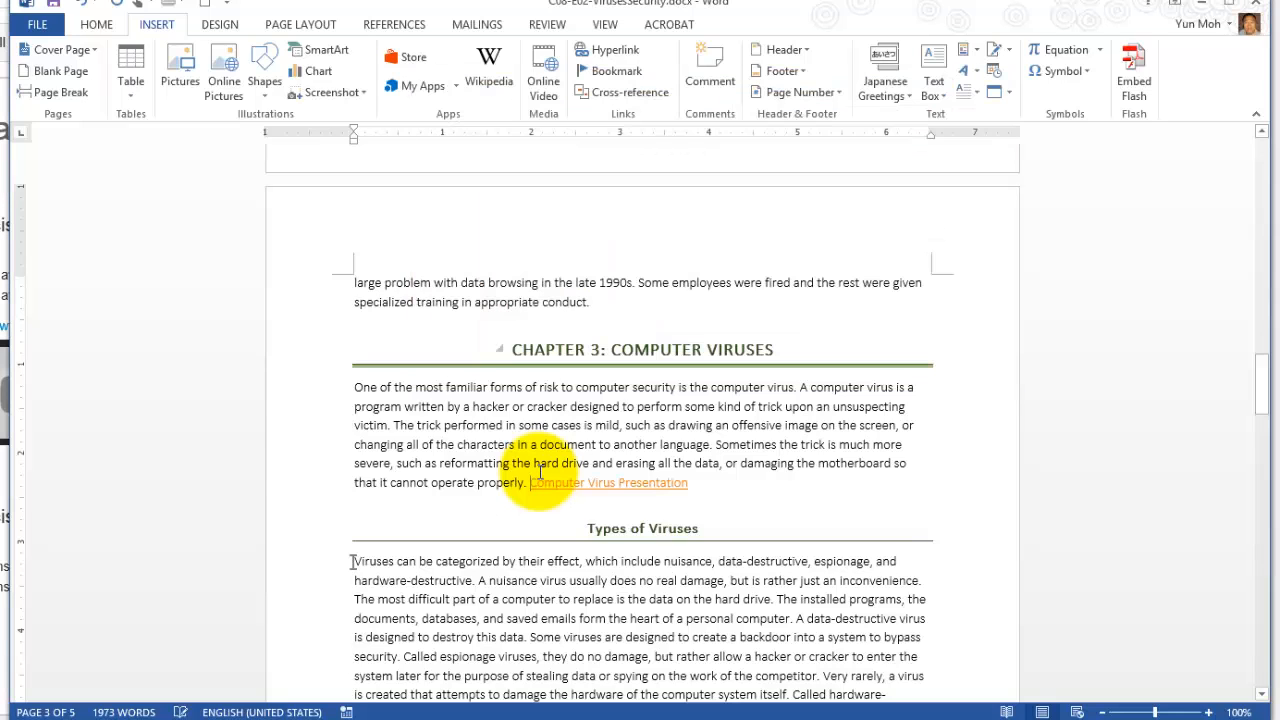
Follow the Computer Virus Presentation hyperlink to PowerPoint and start the slide show from the first slide.
click(603, 483)
ctrl+click(540, 481)
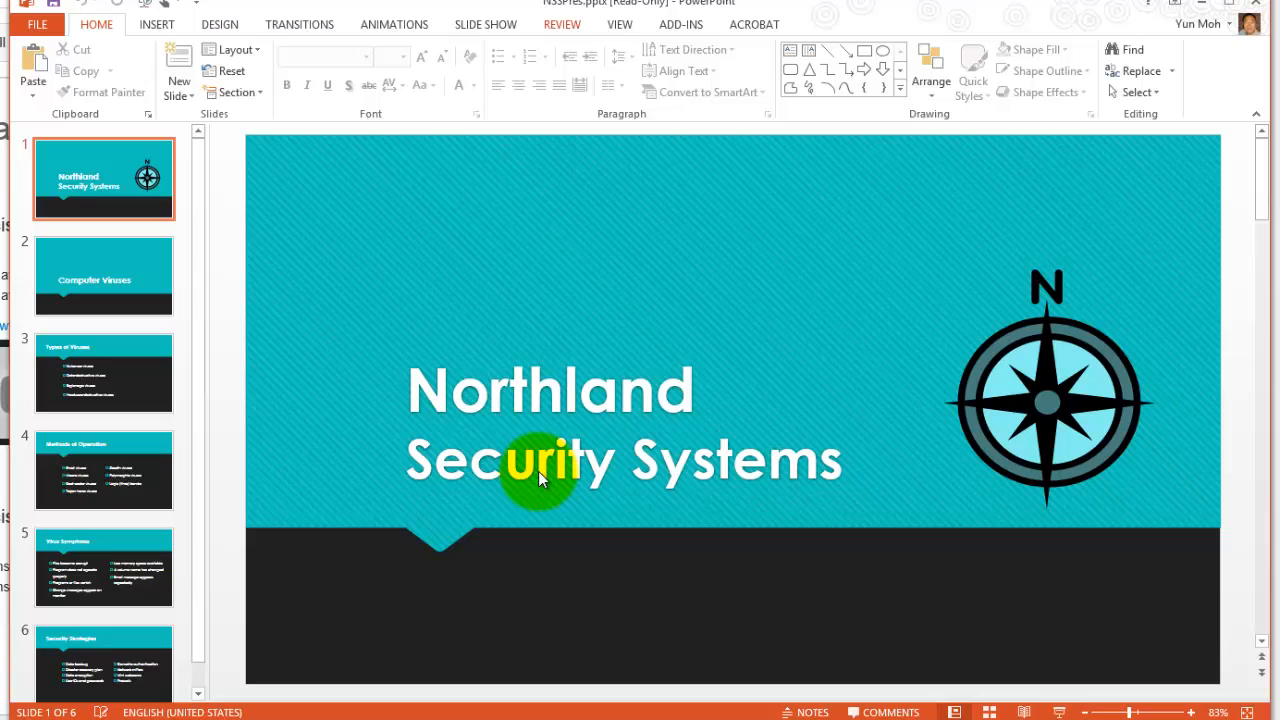
key(alt+s)
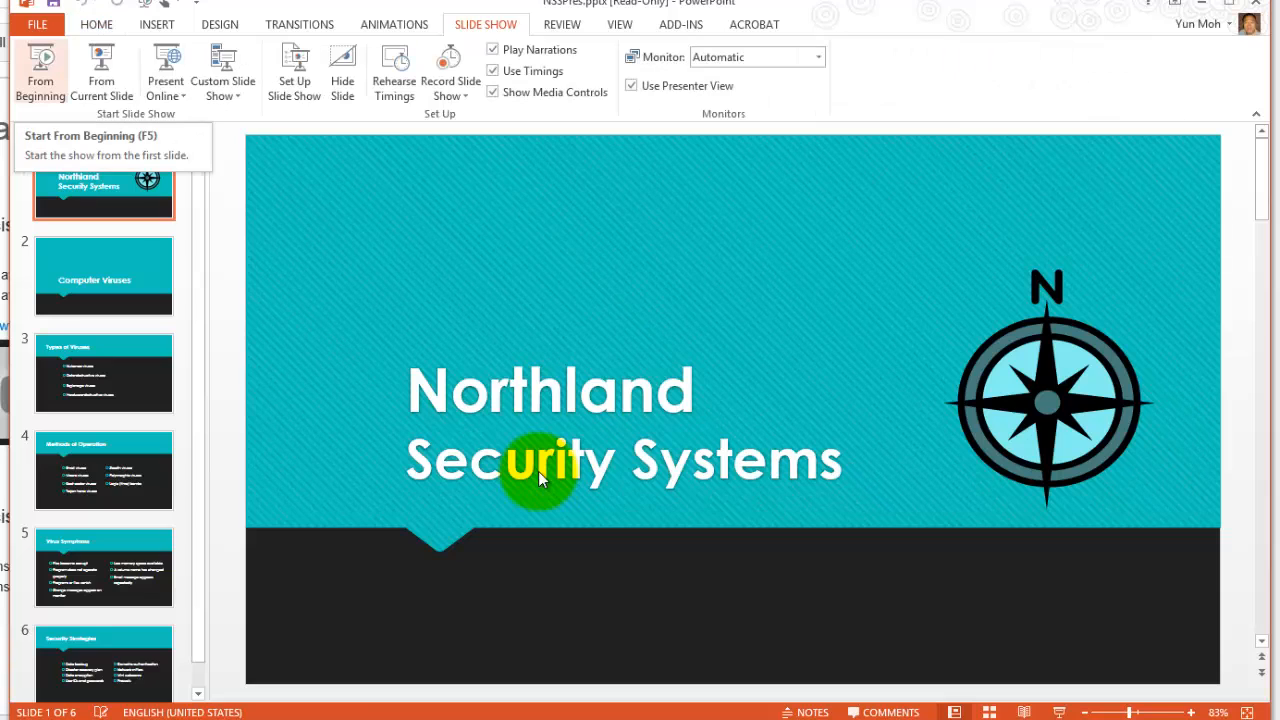
key(F5)
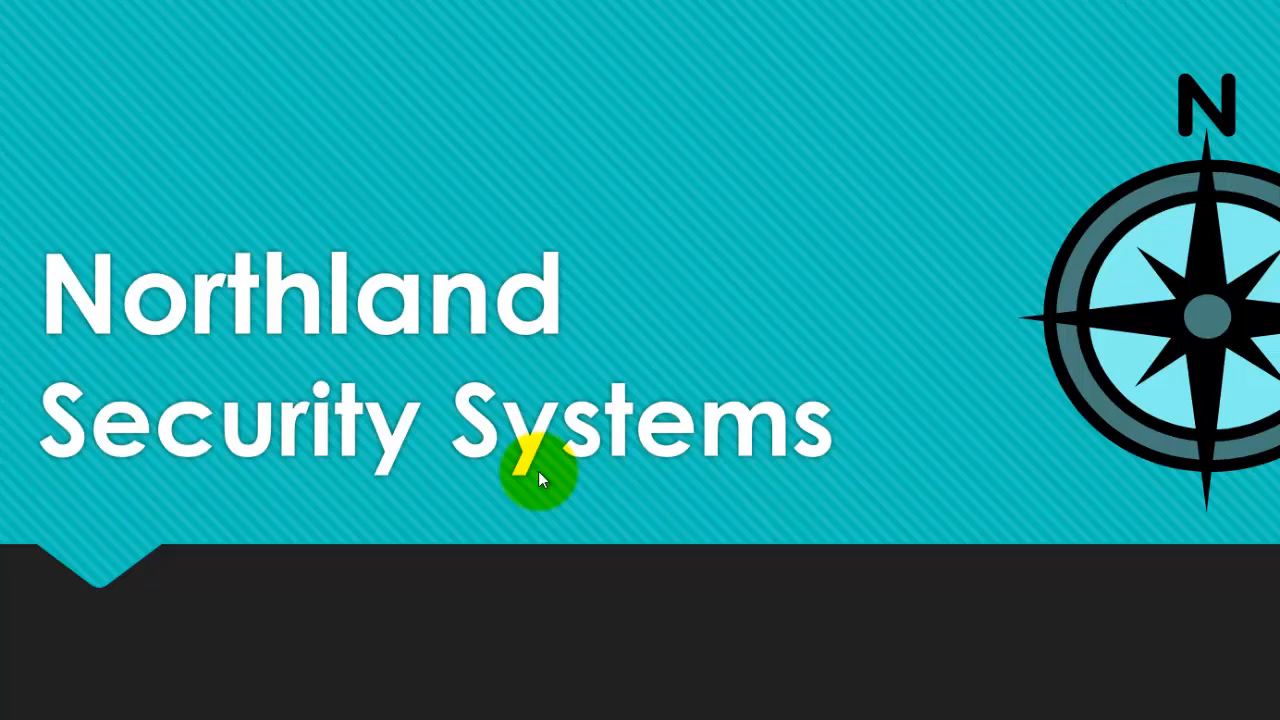
Page through the presentation's slides, returning once to the title slide and going on to the Security Strategies slide.
click(538, 480)
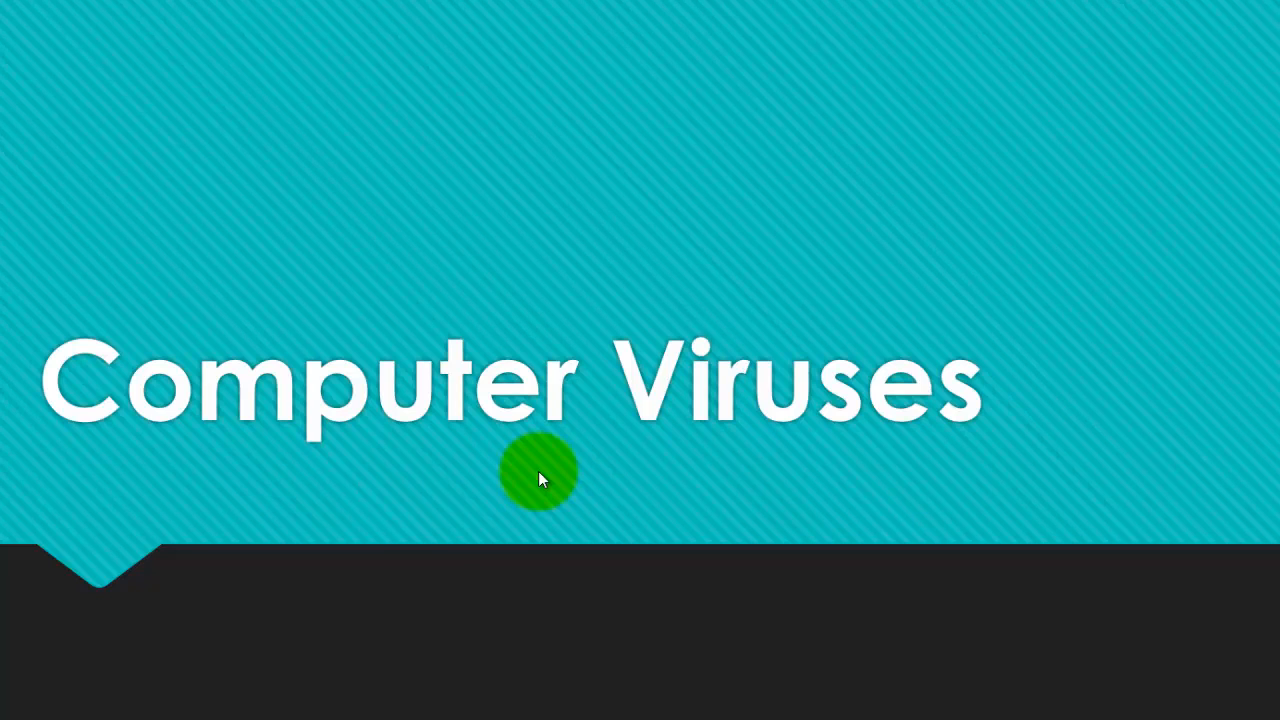
click(538, 480)
right_click(538, 480)
click(538, 480)
click(538, 480)
click(538, 480)
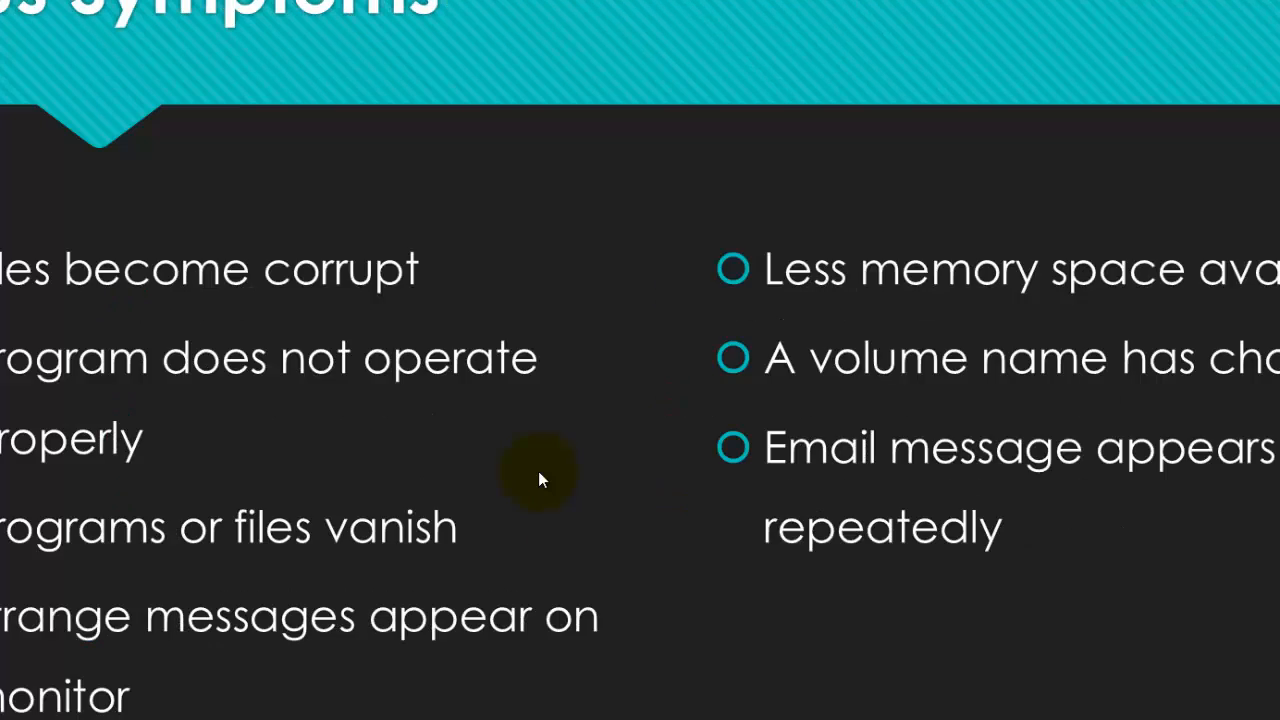
click(538, 480)
scroll(538, 480, up, 5)
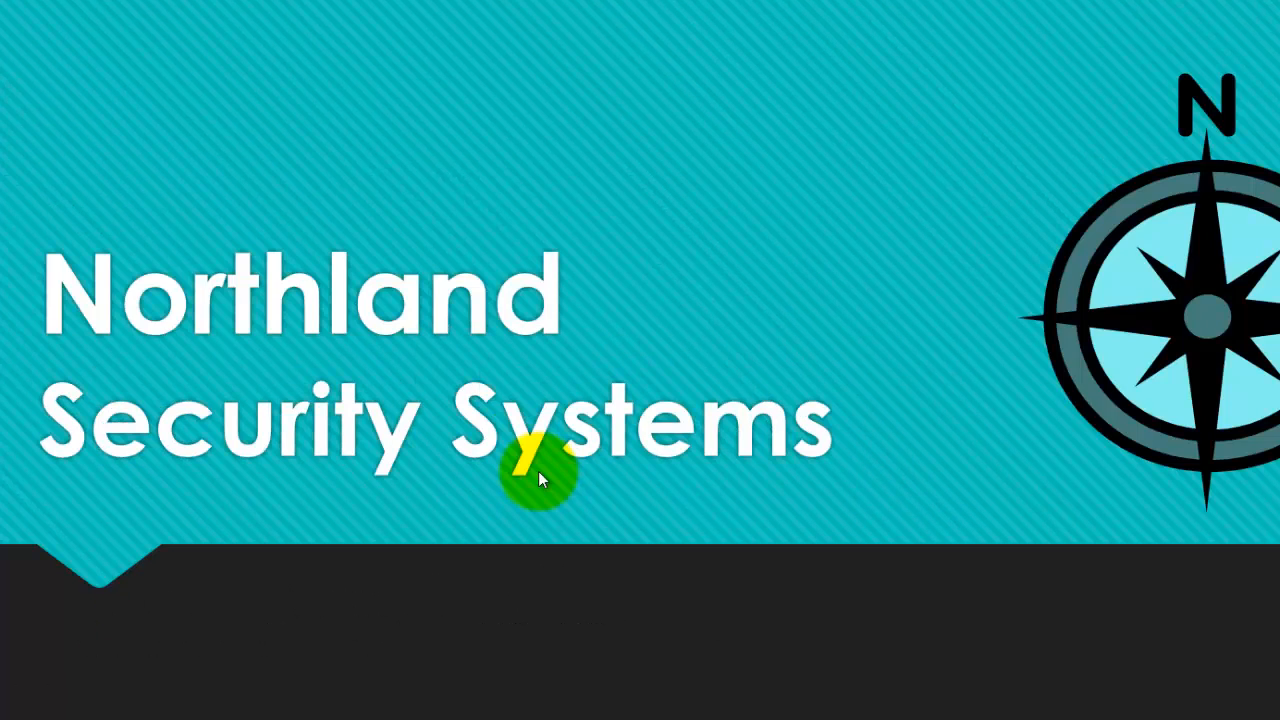
scroll(538, 480, down, 1)
click(538, 480)
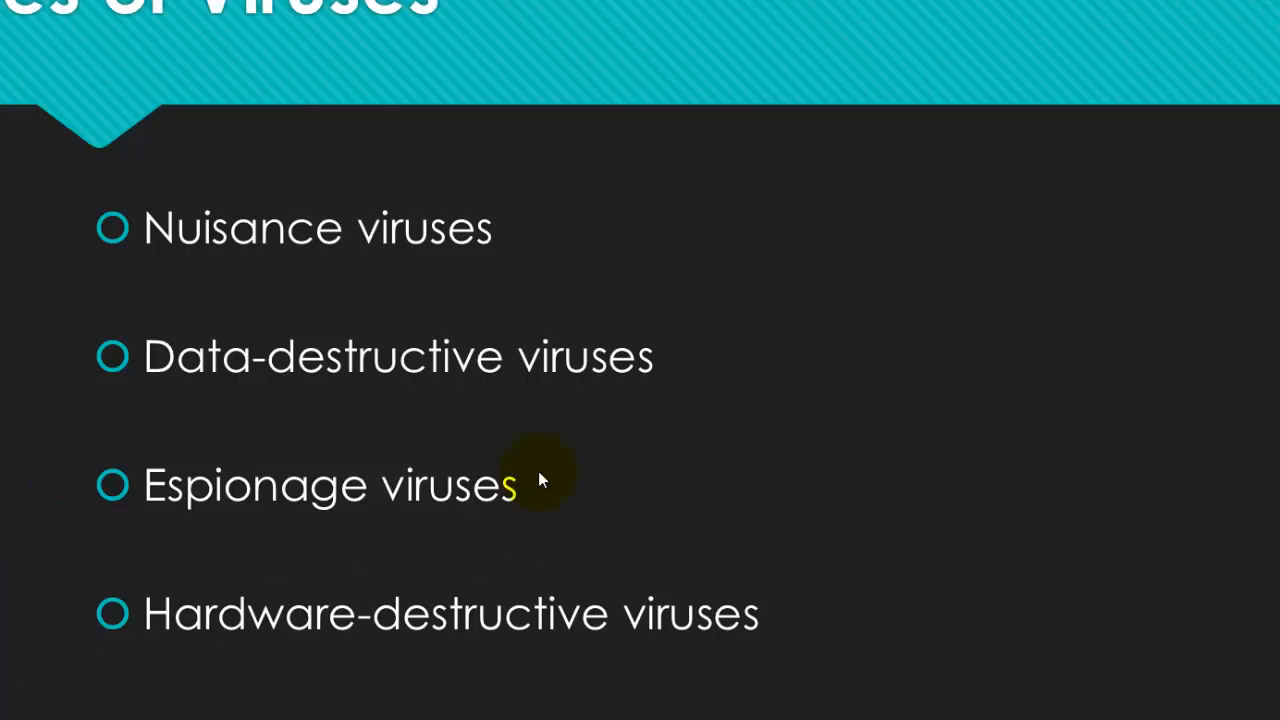
click(538, 480)
click(538, 480)
click(538, 480)
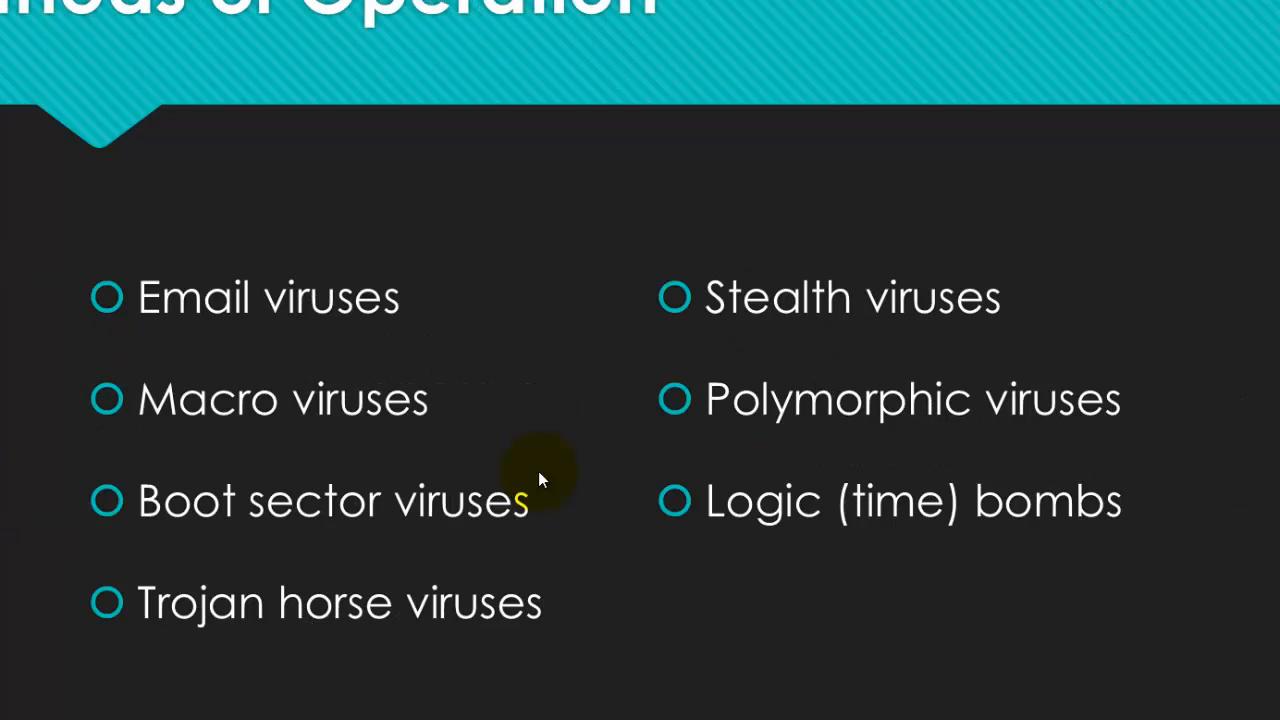
End the slide show and close the presentation to return to the Word document.
click(538, 480)
click(538, 480)
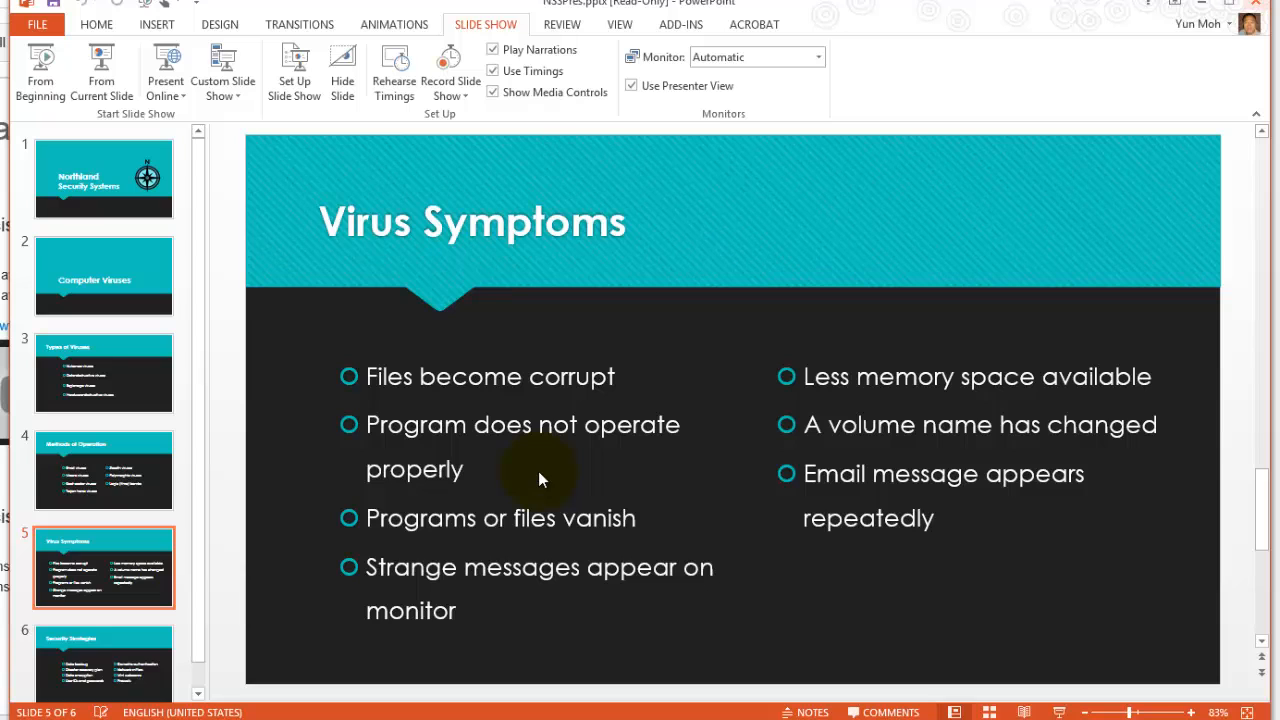
key(alt+F4)
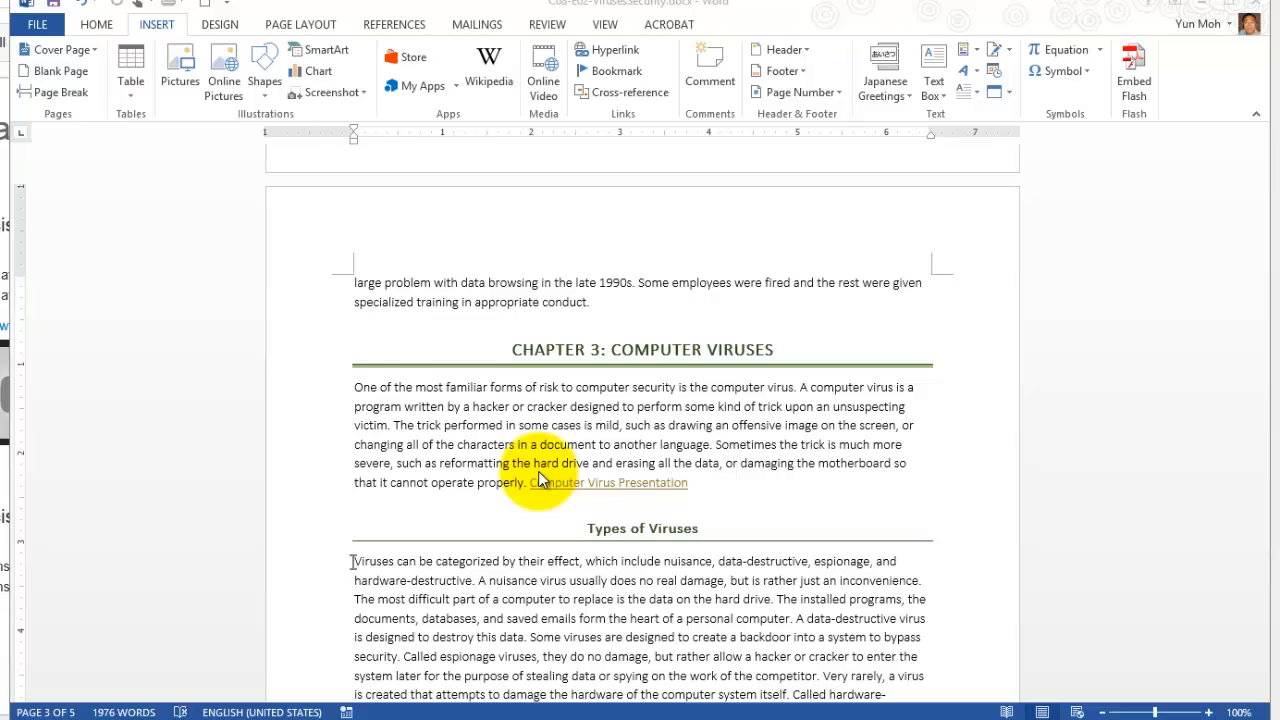
Hyperlink the compass logo on the last page to the file NSSTraining.docx in the Chapter08 folder.
scroll(538, 480, down, 20)
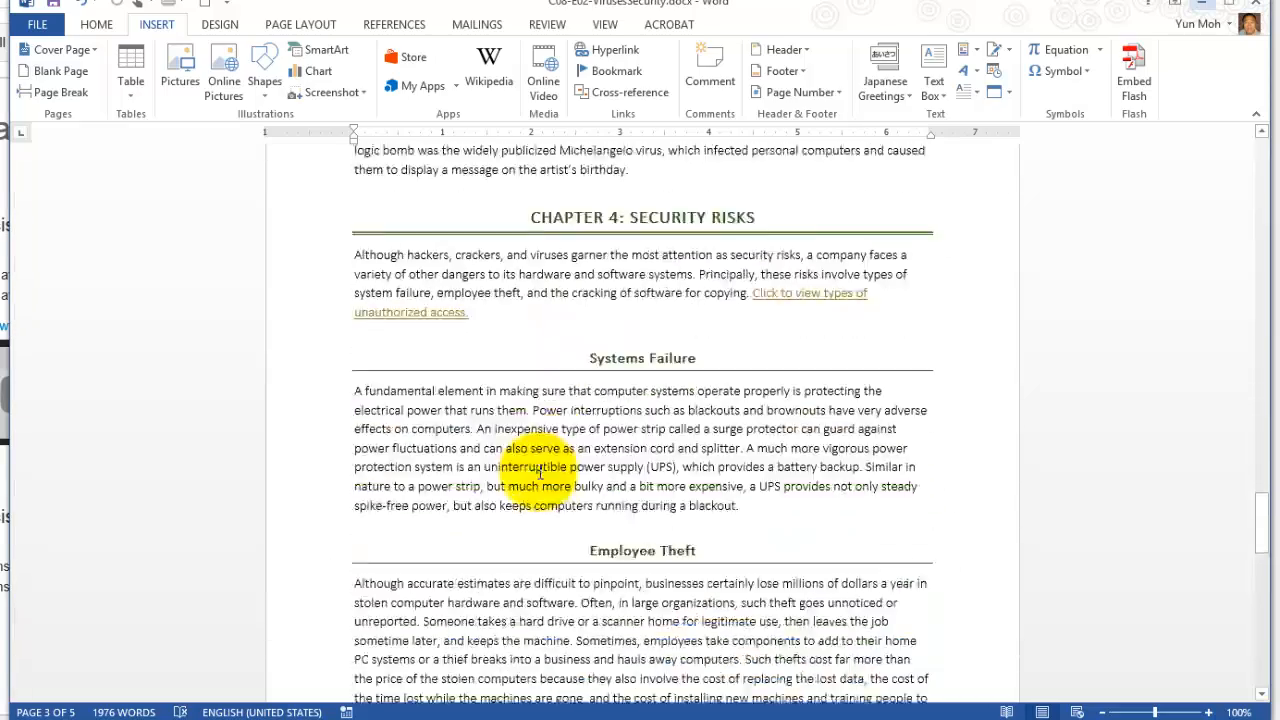
scroll(540, 472, down, 19)
scroll(540, 472, up, 3)
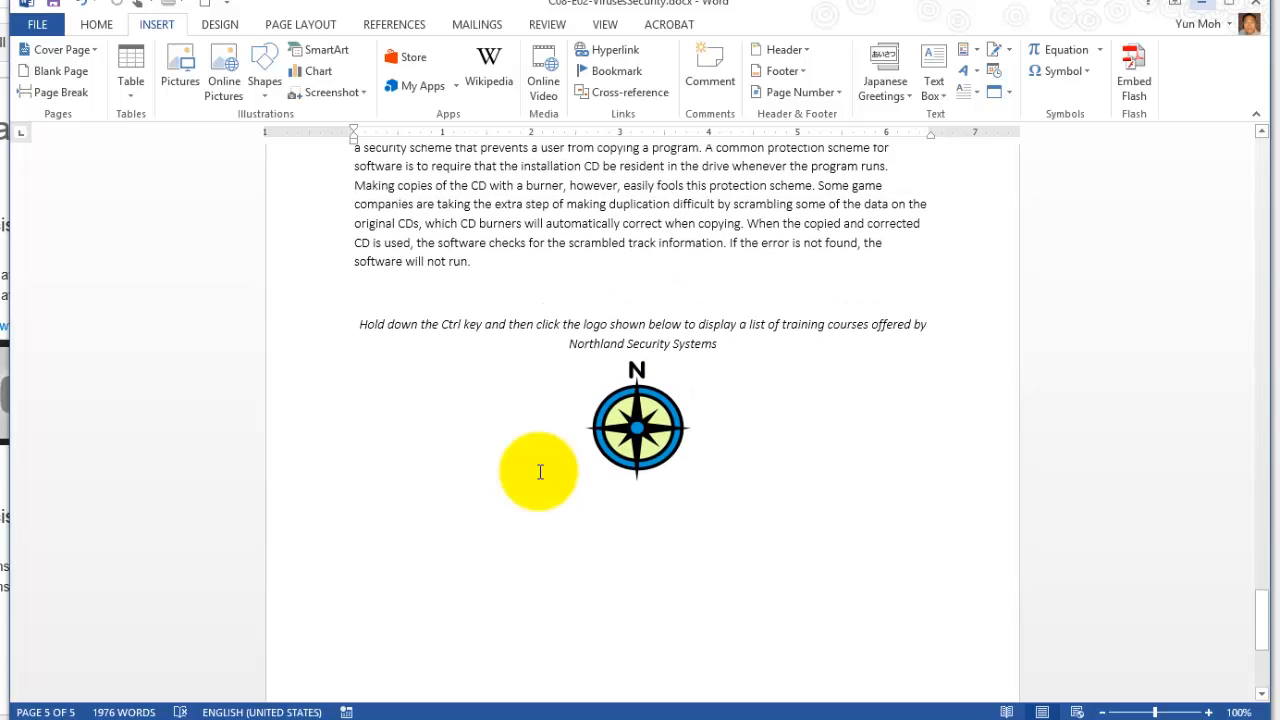
click(540, 472)
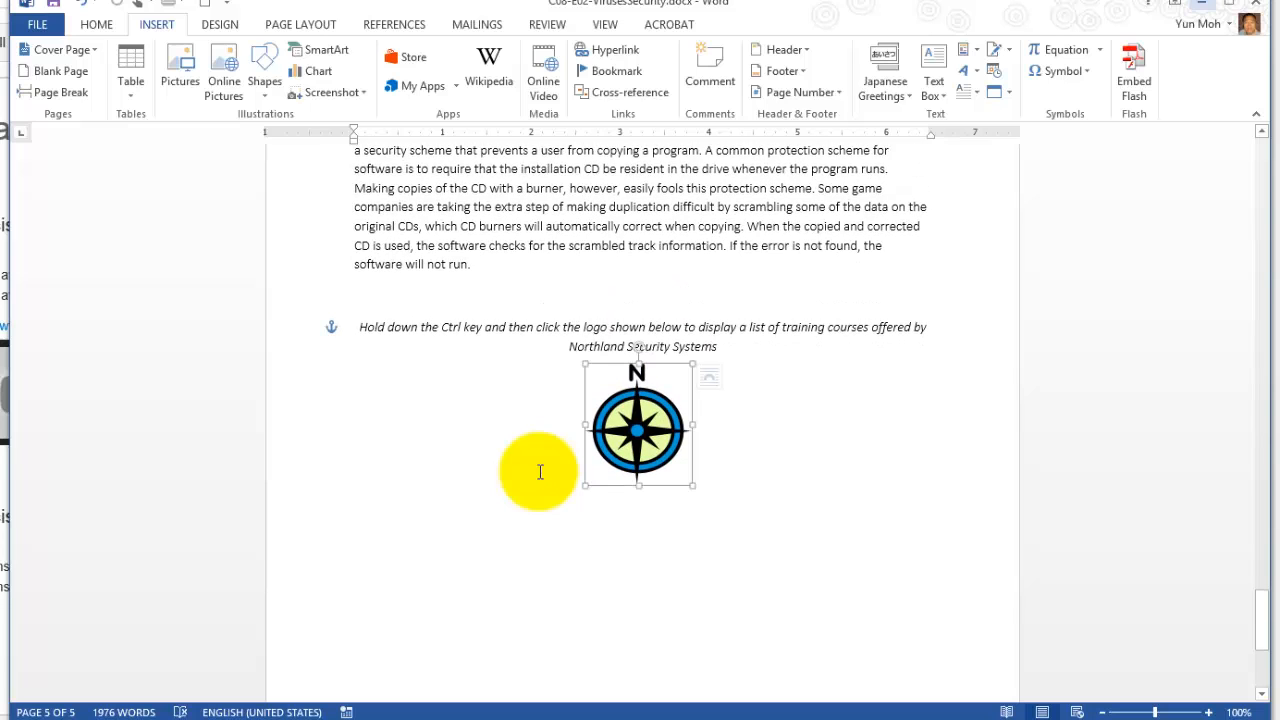
click(540, 472)
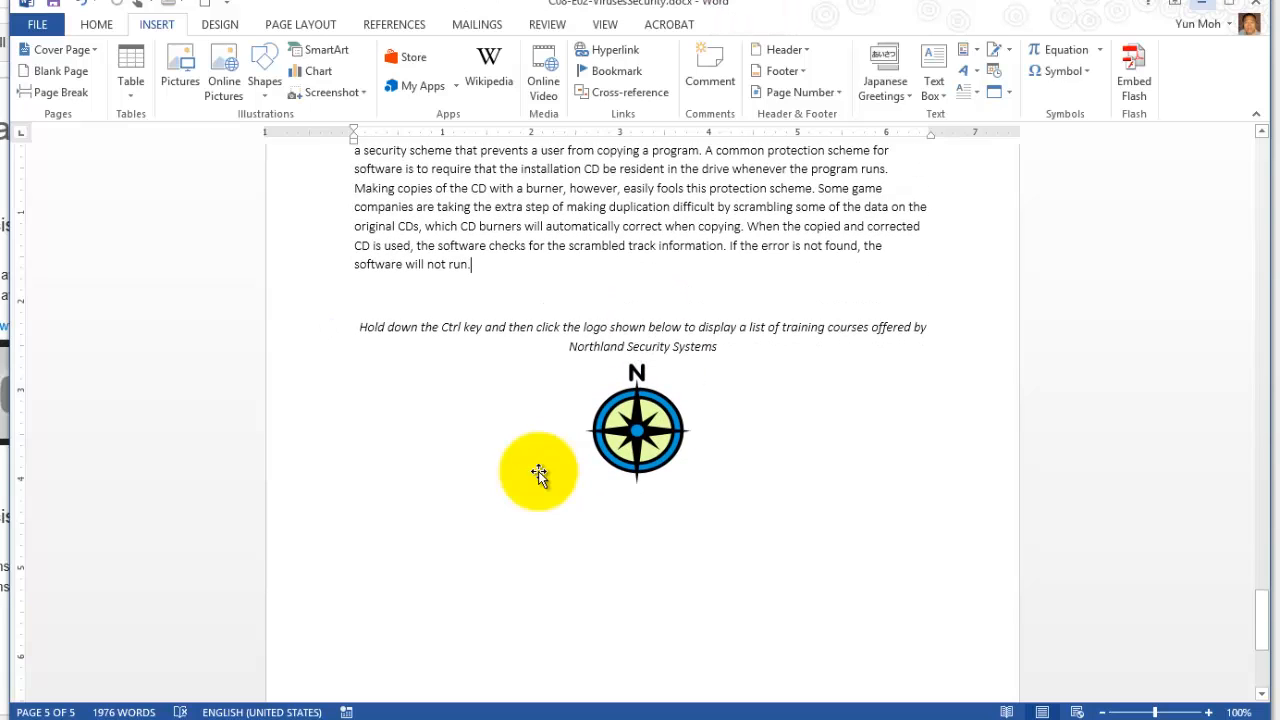
click(540, 472)
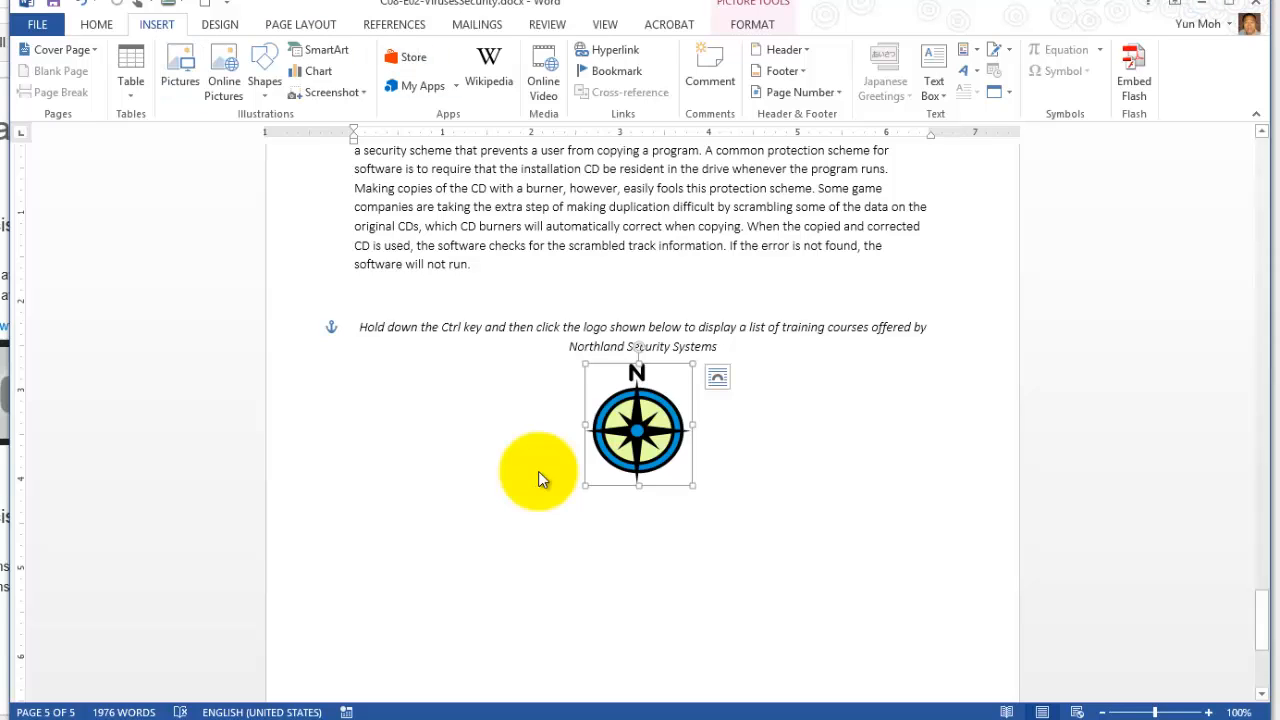
key(ctrl+k)
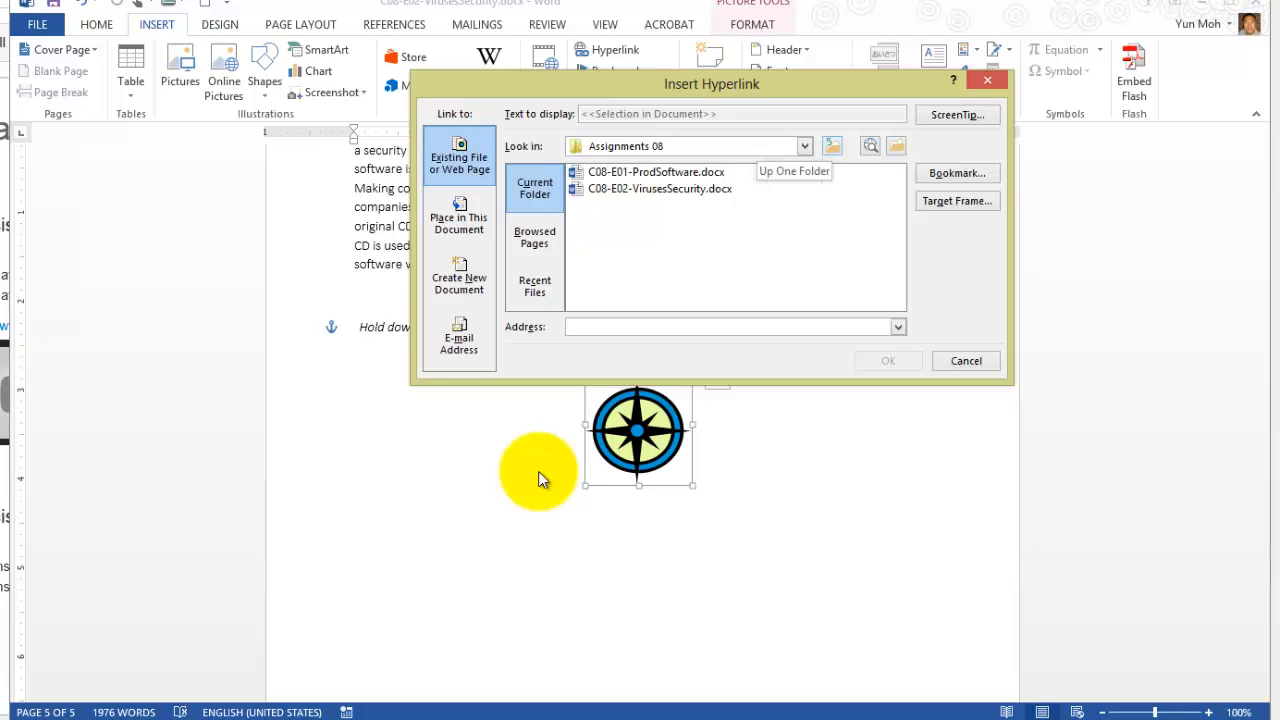
click(832, 146)
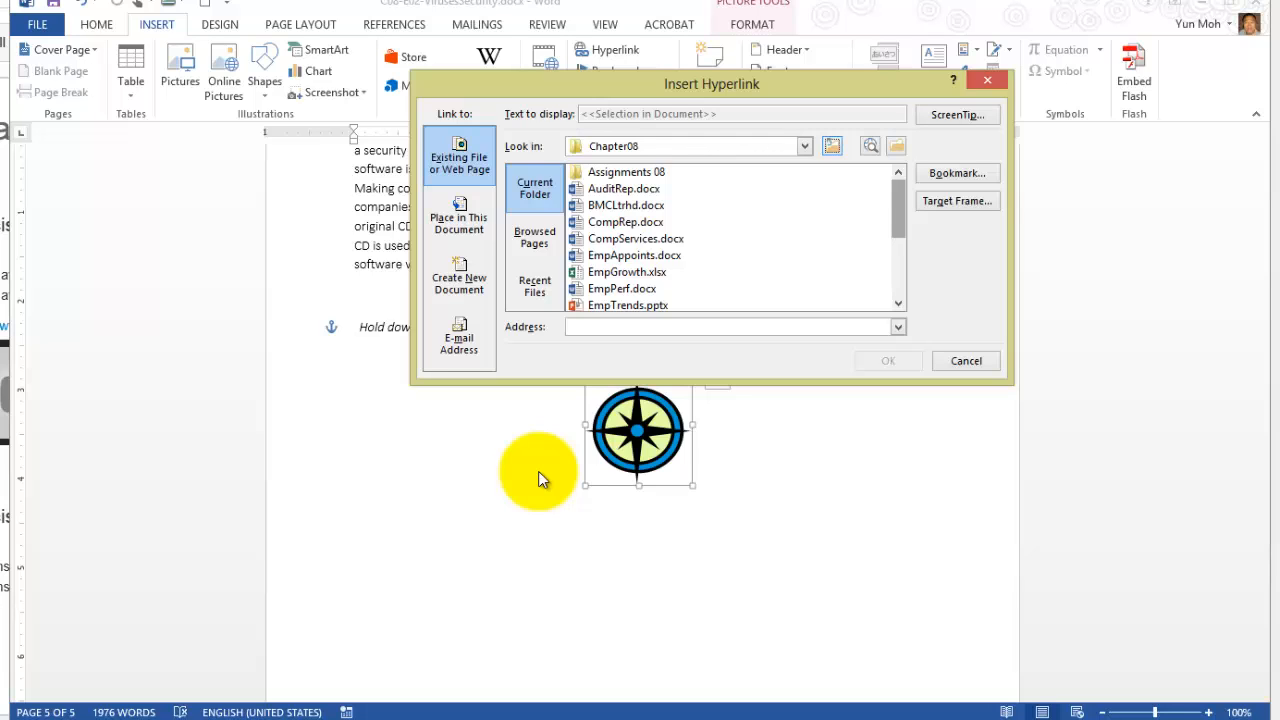
drag(898, 209, 898, 247)
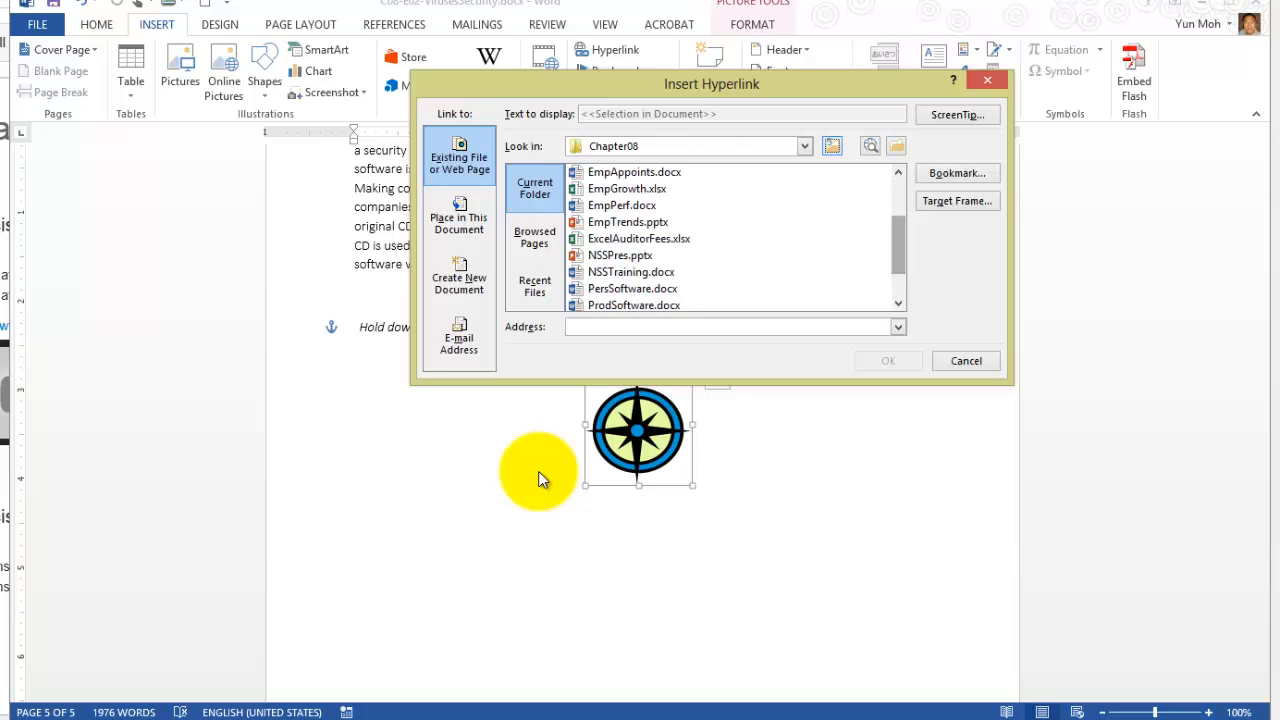
click(631, 272)
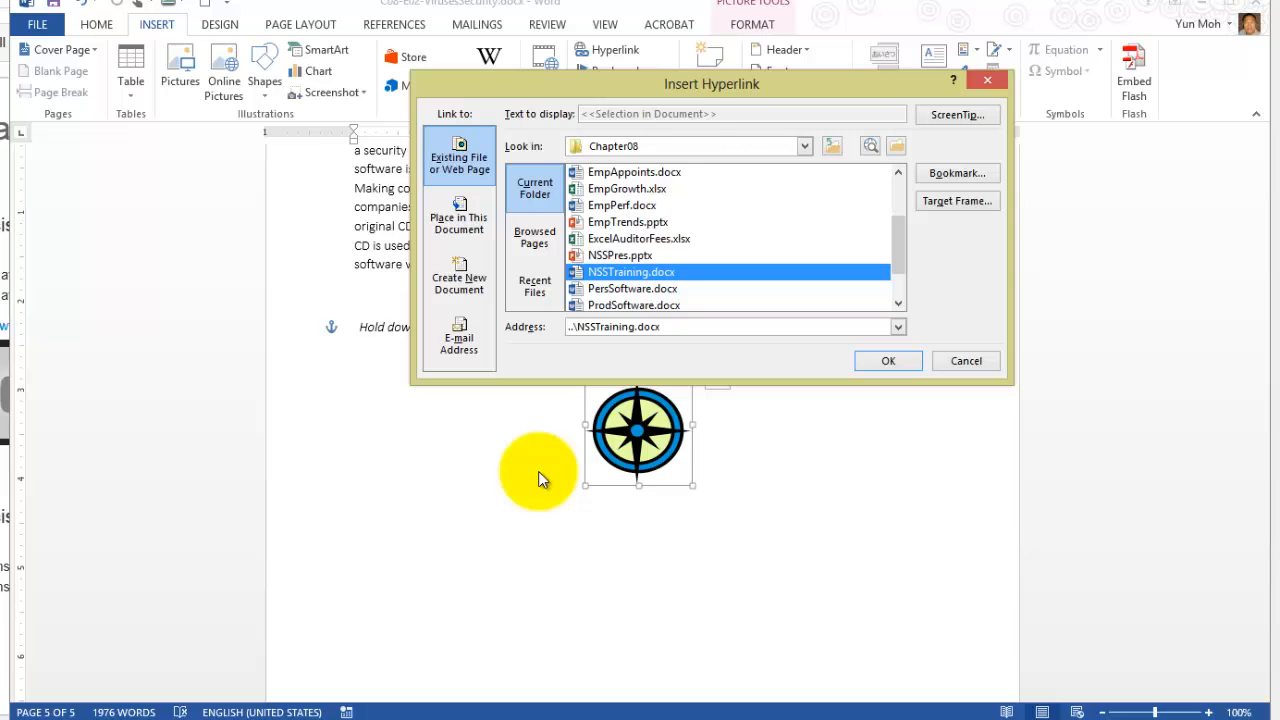
key(Return)
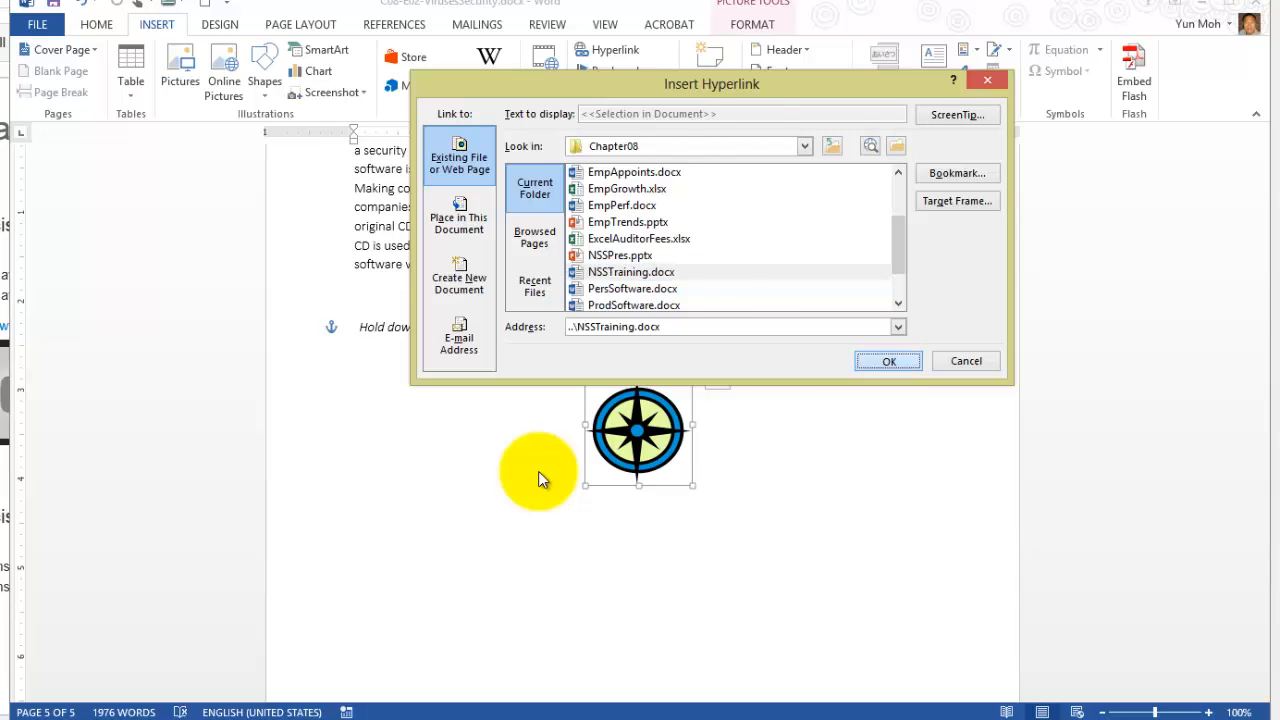
click(785, 246)
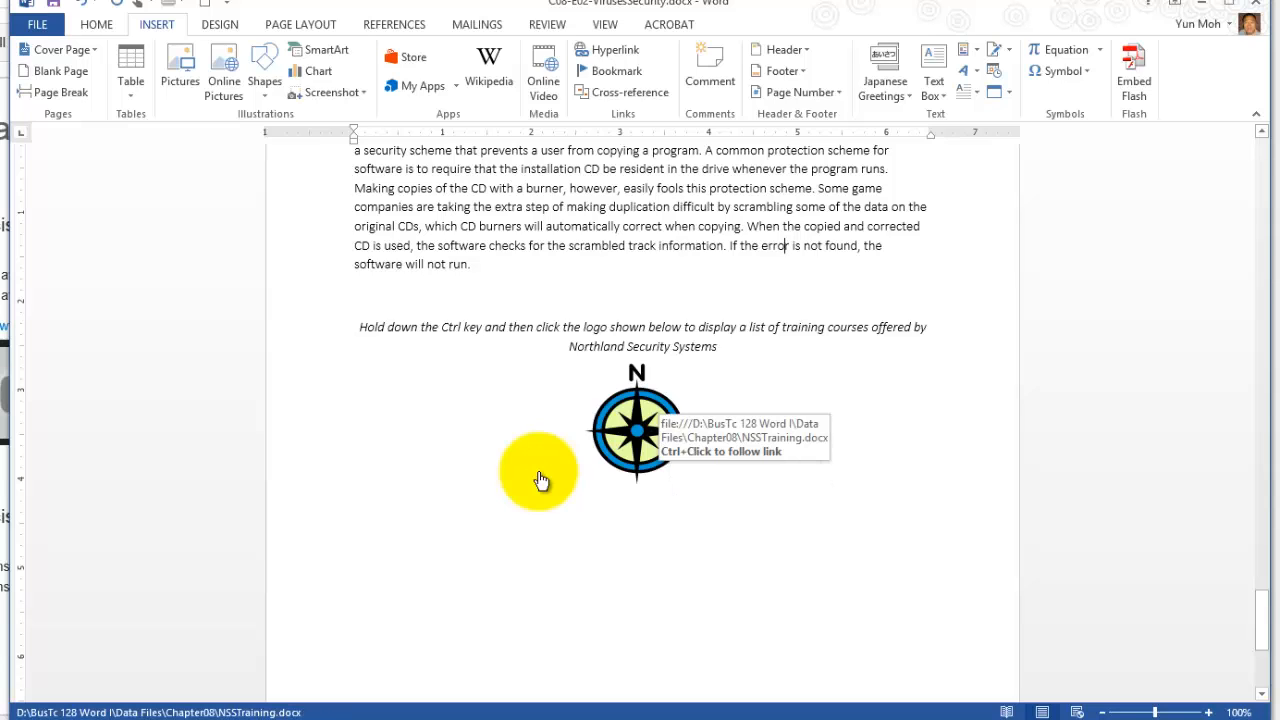
Follow the compass logo's hyperlink to view the training document, and close that document.
ctrl+click(540, 480)
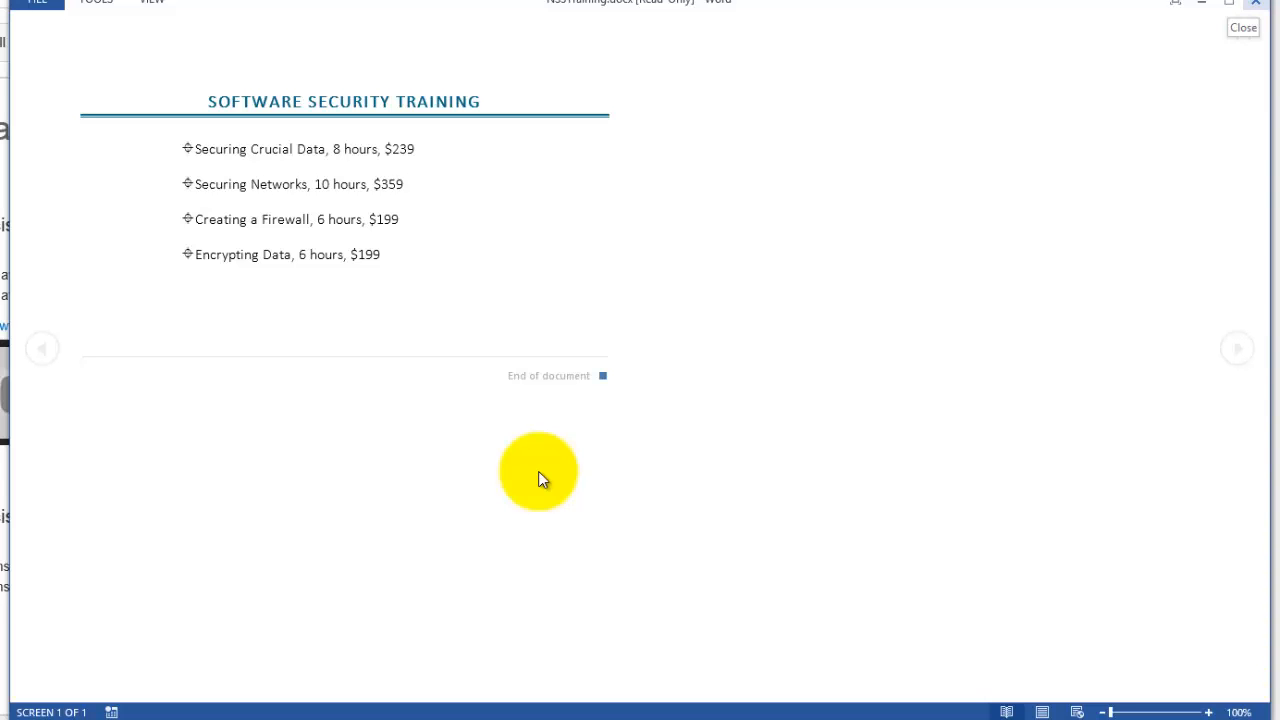
key(alt+F4)
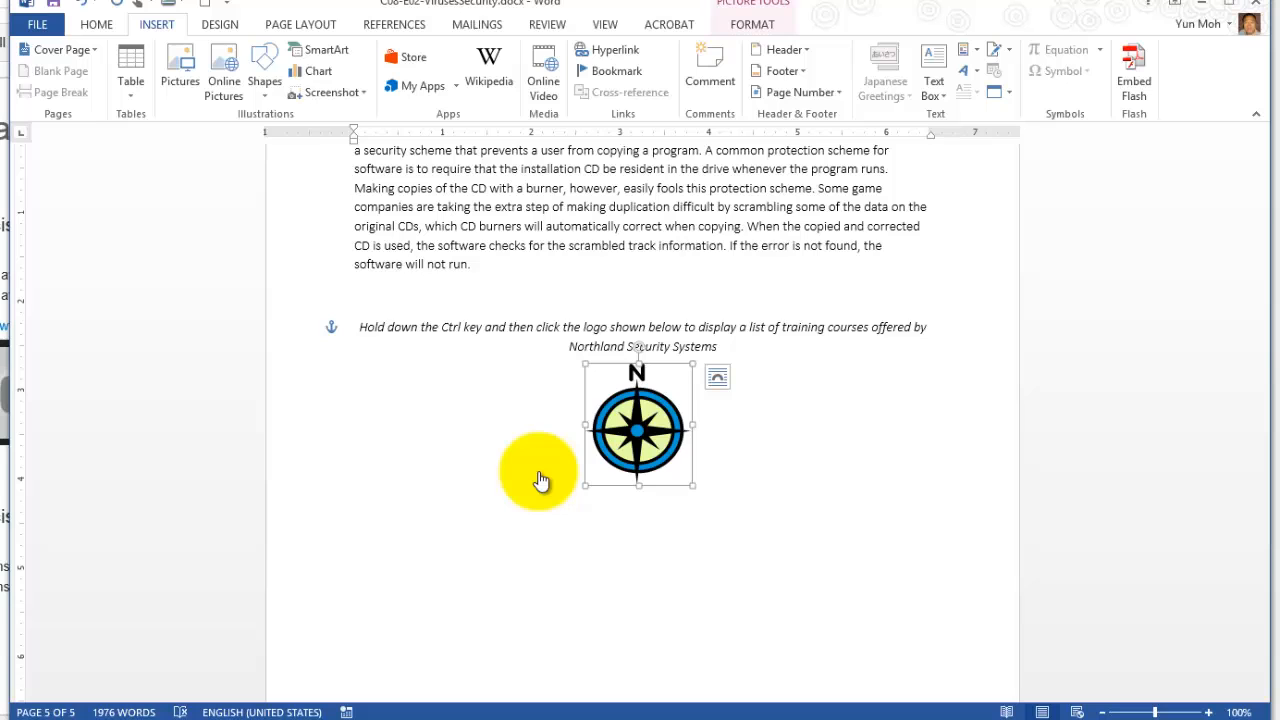
ctrl+click(540, 480)
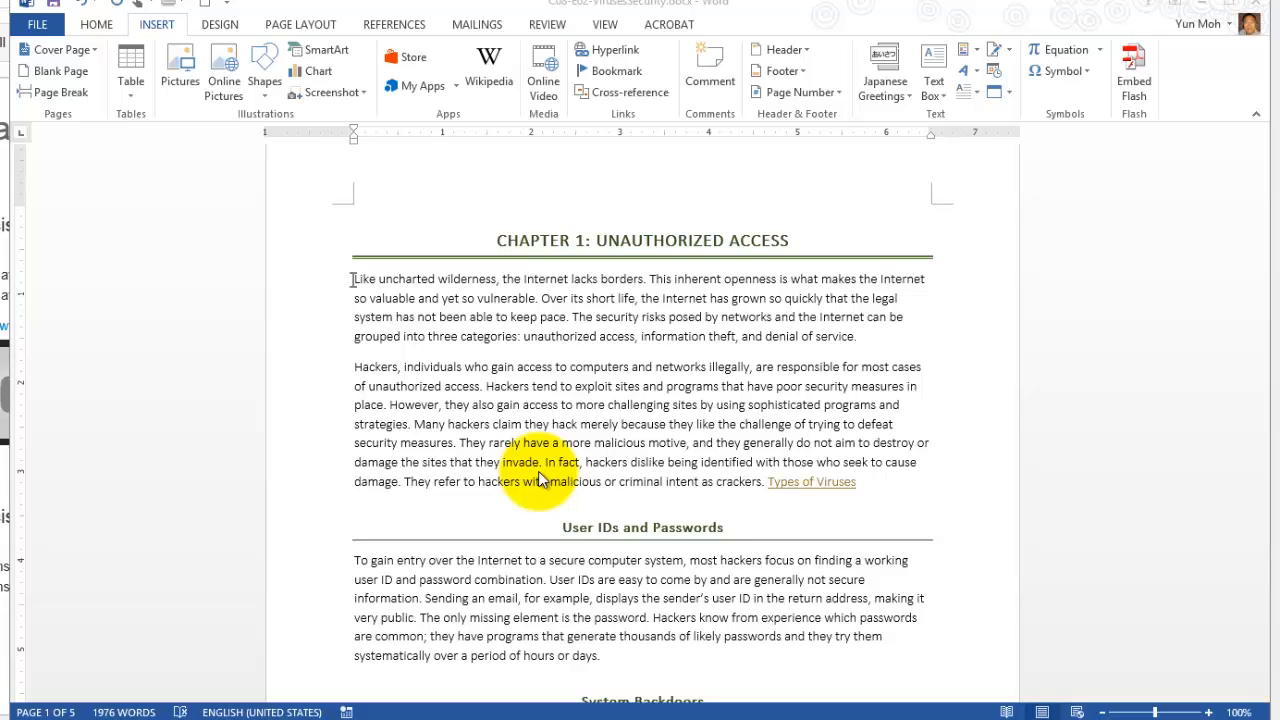
Add a space after the last sentence of the User IDs and Passwords paragraph and place the insertion point there.
scroll(540, 480, down, 2)
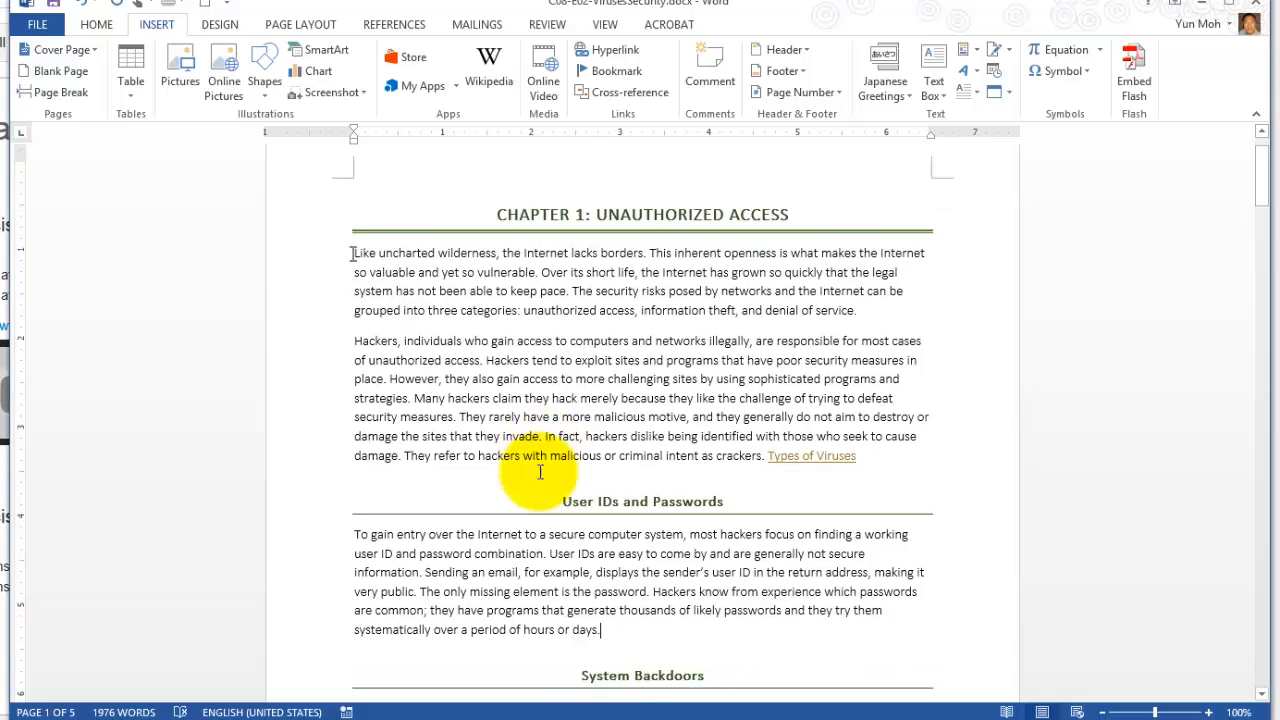
key(ctrl+shift+Right)
key(ctrl+shift+Right)
key(ctrl+shift+Right)
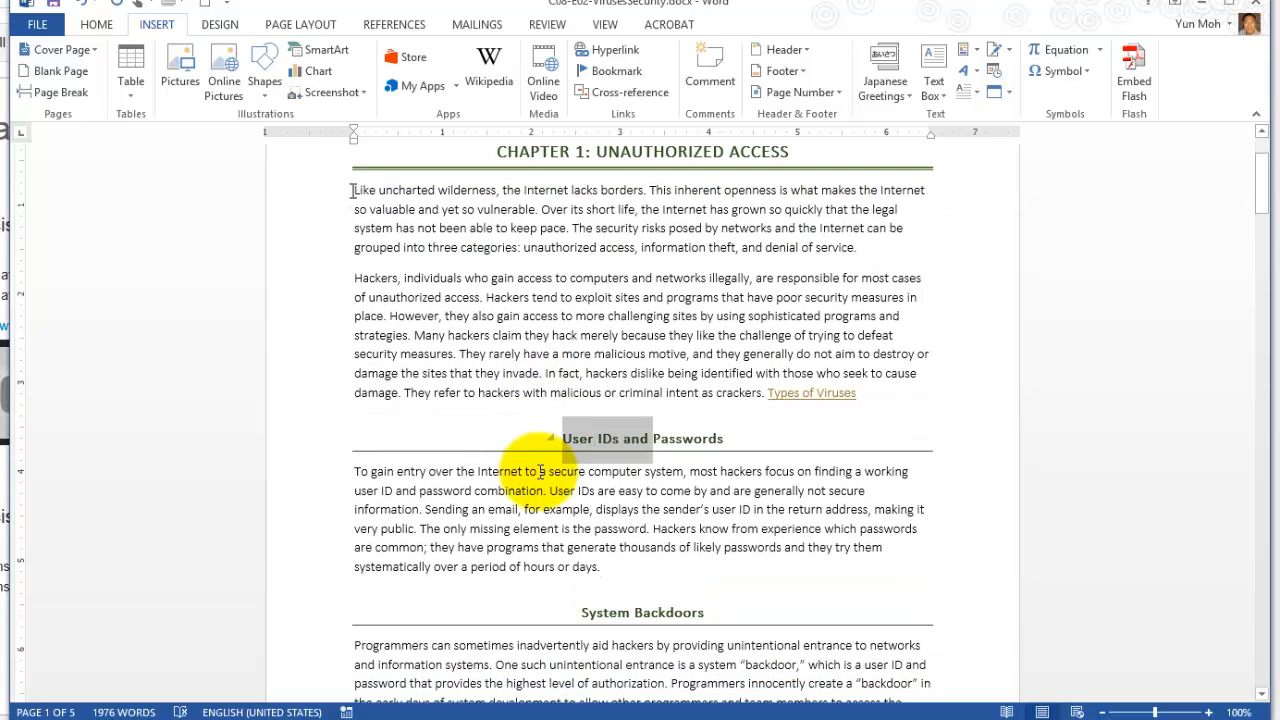
click(540, 471)
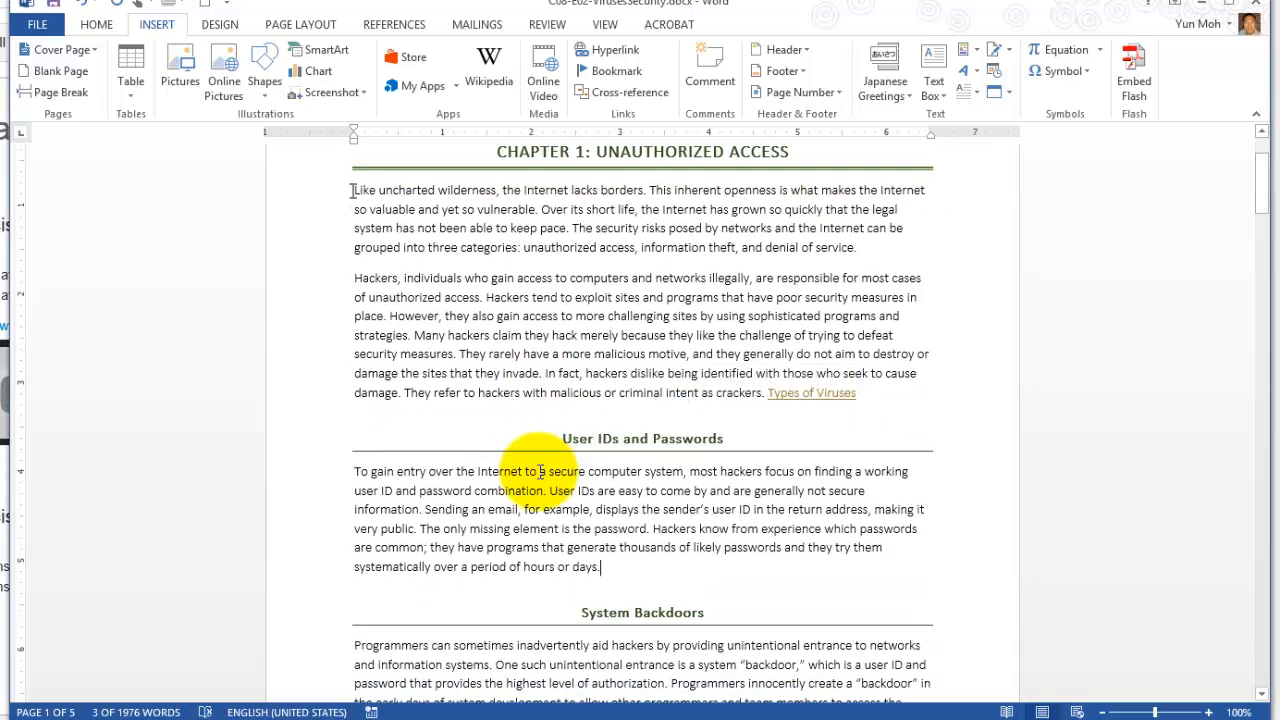
scroll(540, 471, down, 1)
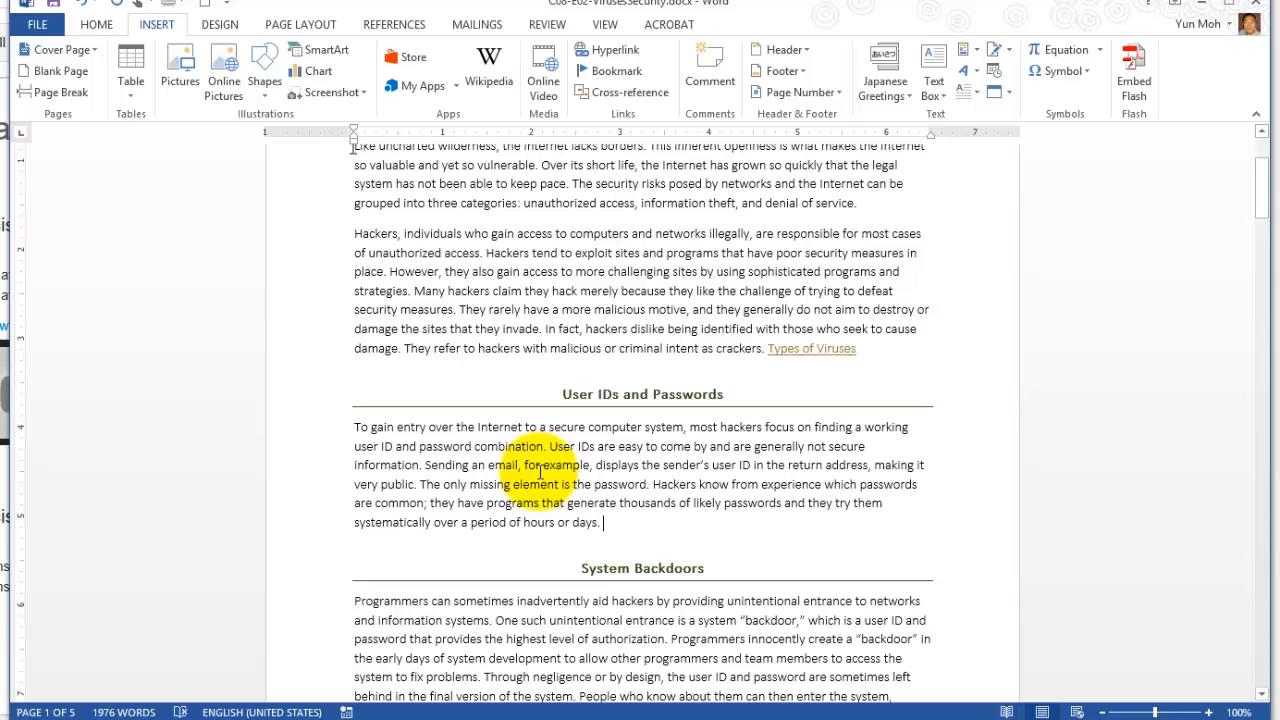
triple_click(588, 394)
click(603, 523)
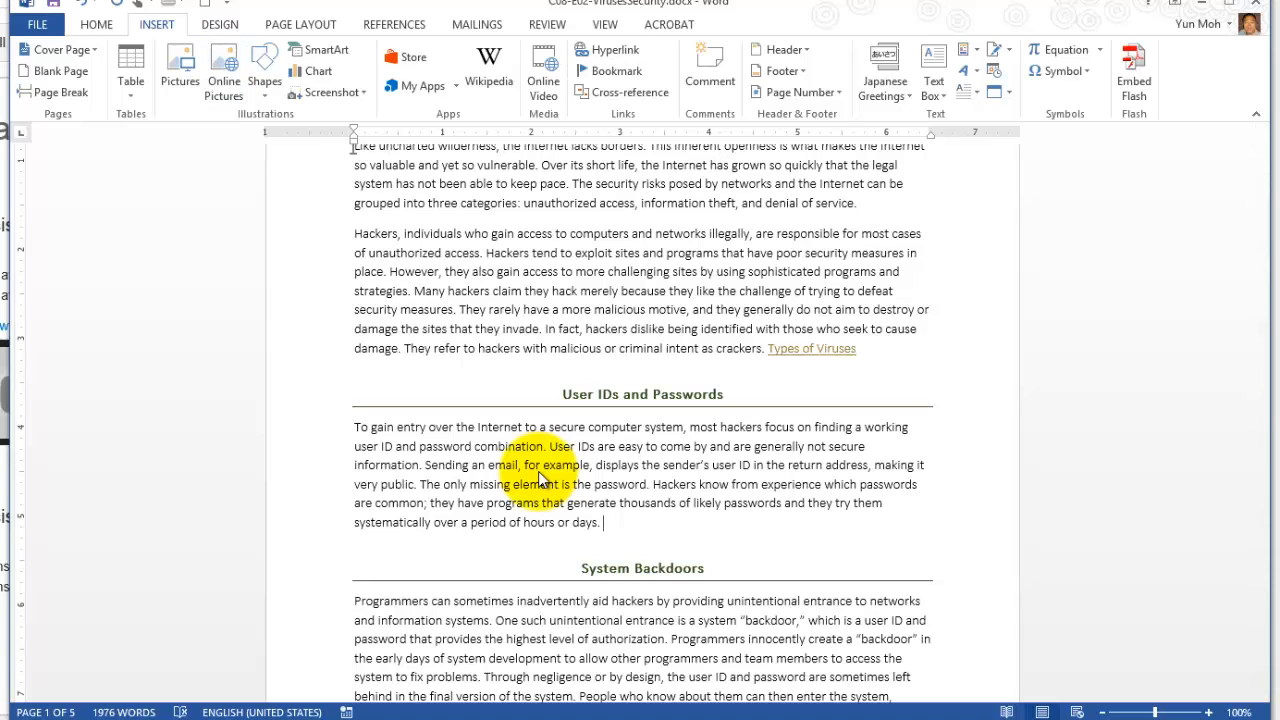
Start a hyperlink at the end of the User IDs and Passwords paragraph, targeting a new document named PasswordSuggestions.
key(ctrl+k)
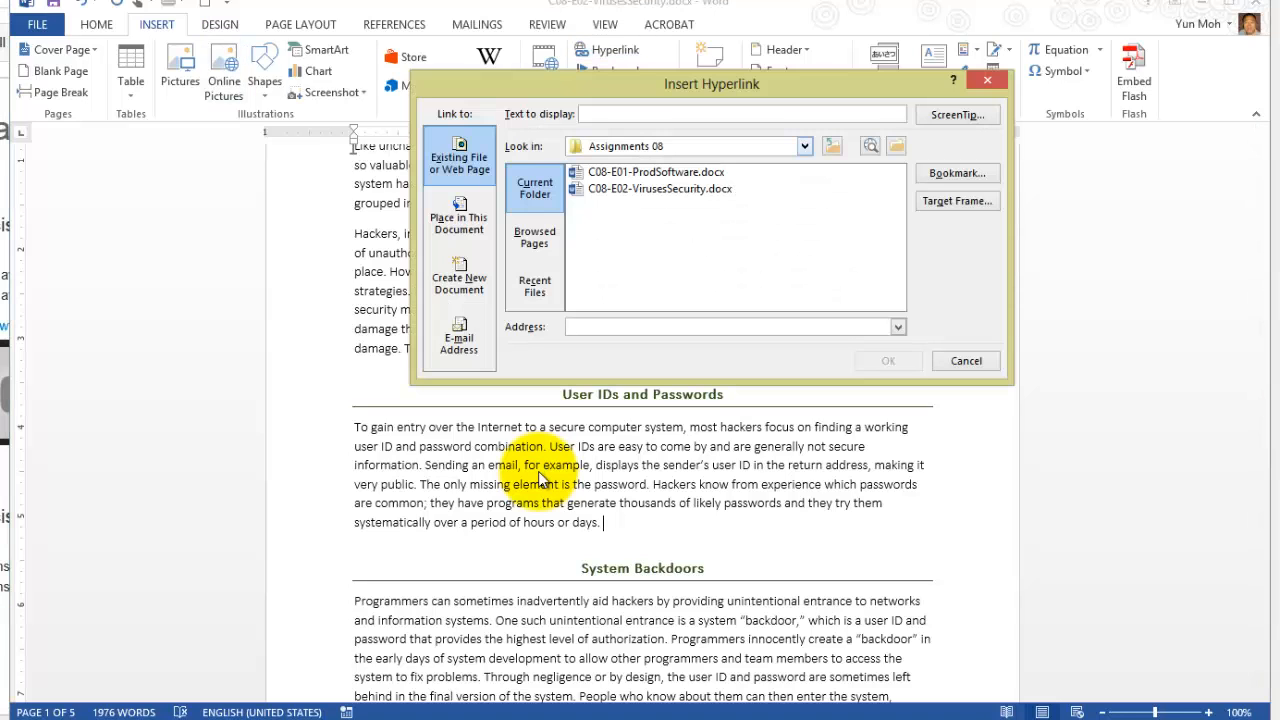
key(alt+n)
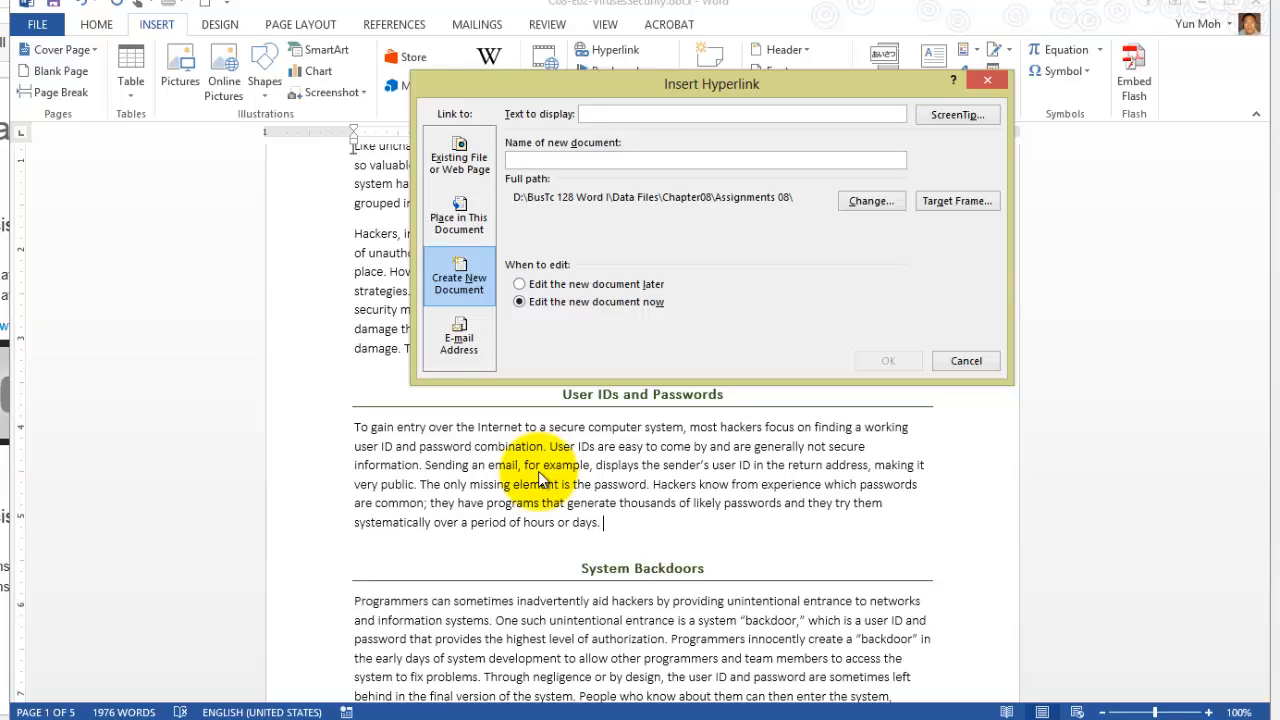
text(Passw)
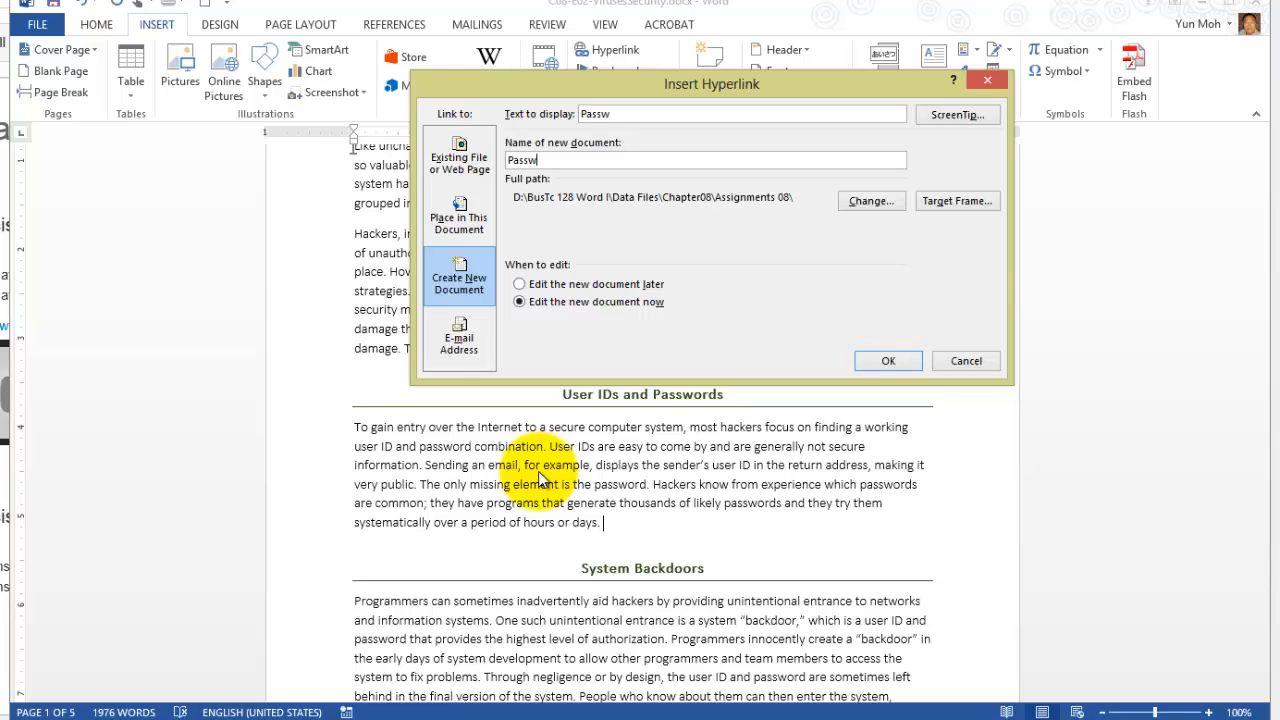
text(ord Suggestions)
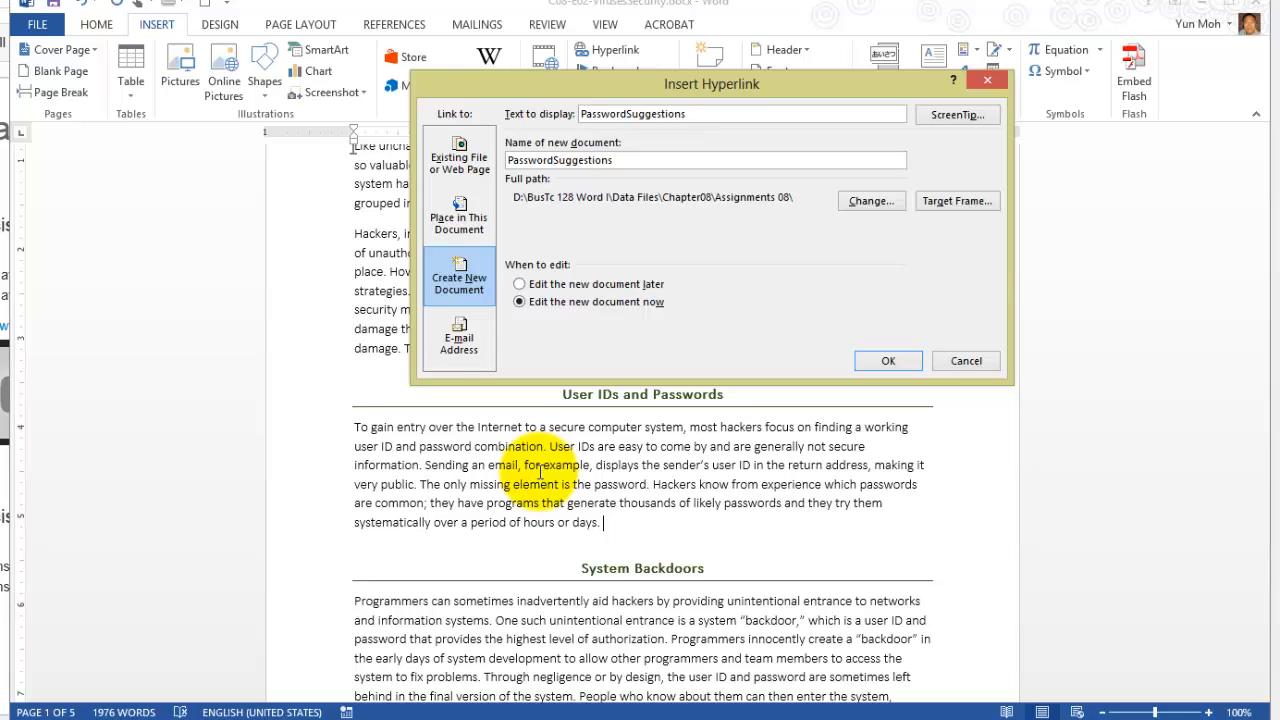
Set the link's display text to "Password Suggestions", with a space between the two words.
drag(687, 114, 601, 114)
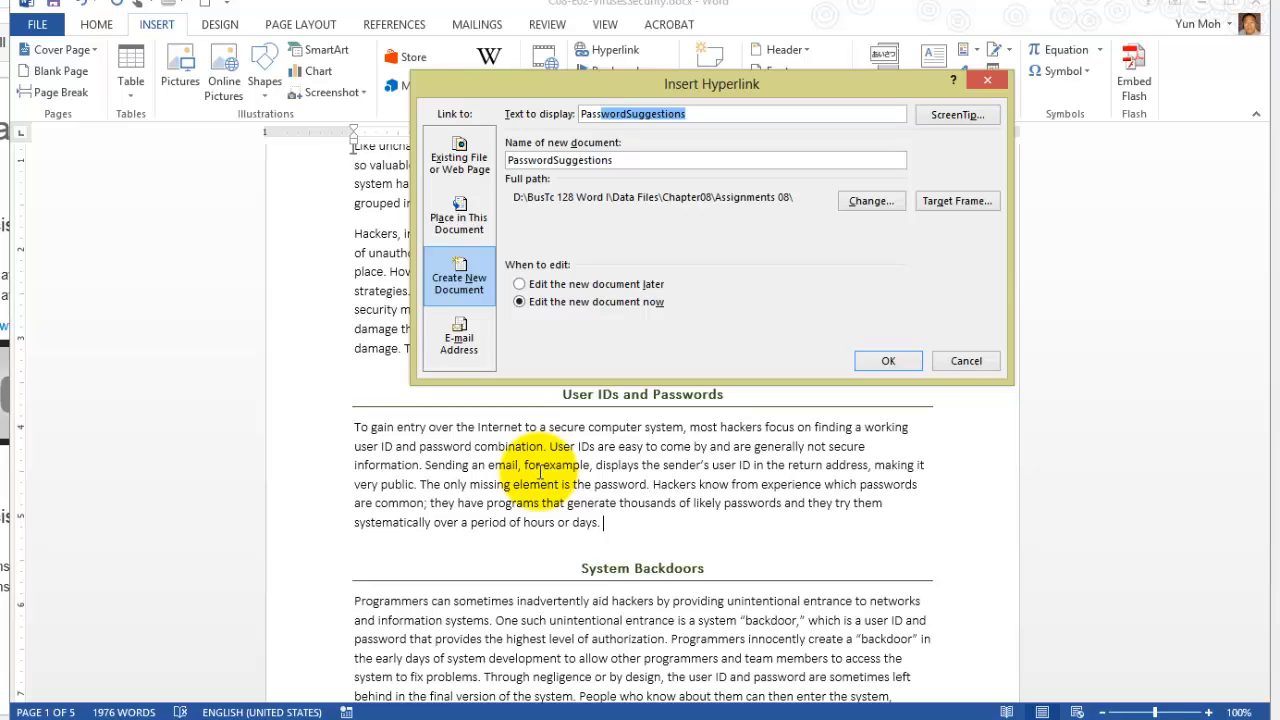
click(630, 114)
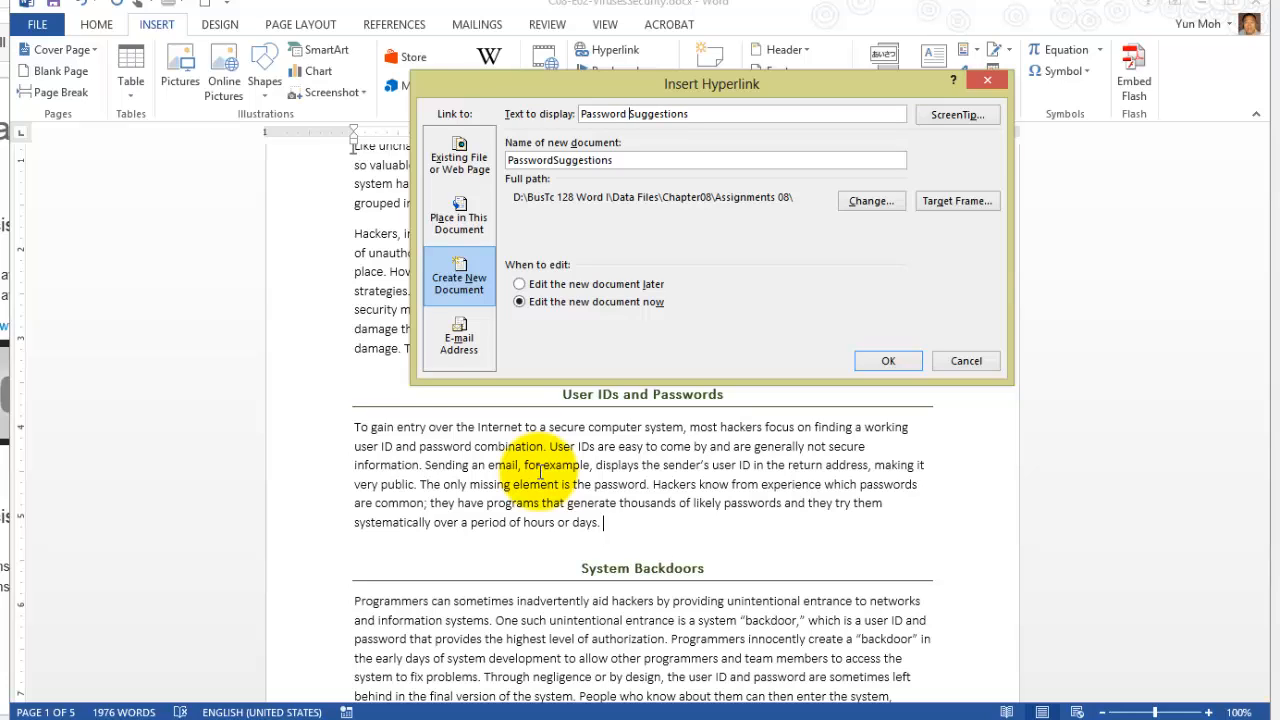
key(Tab)
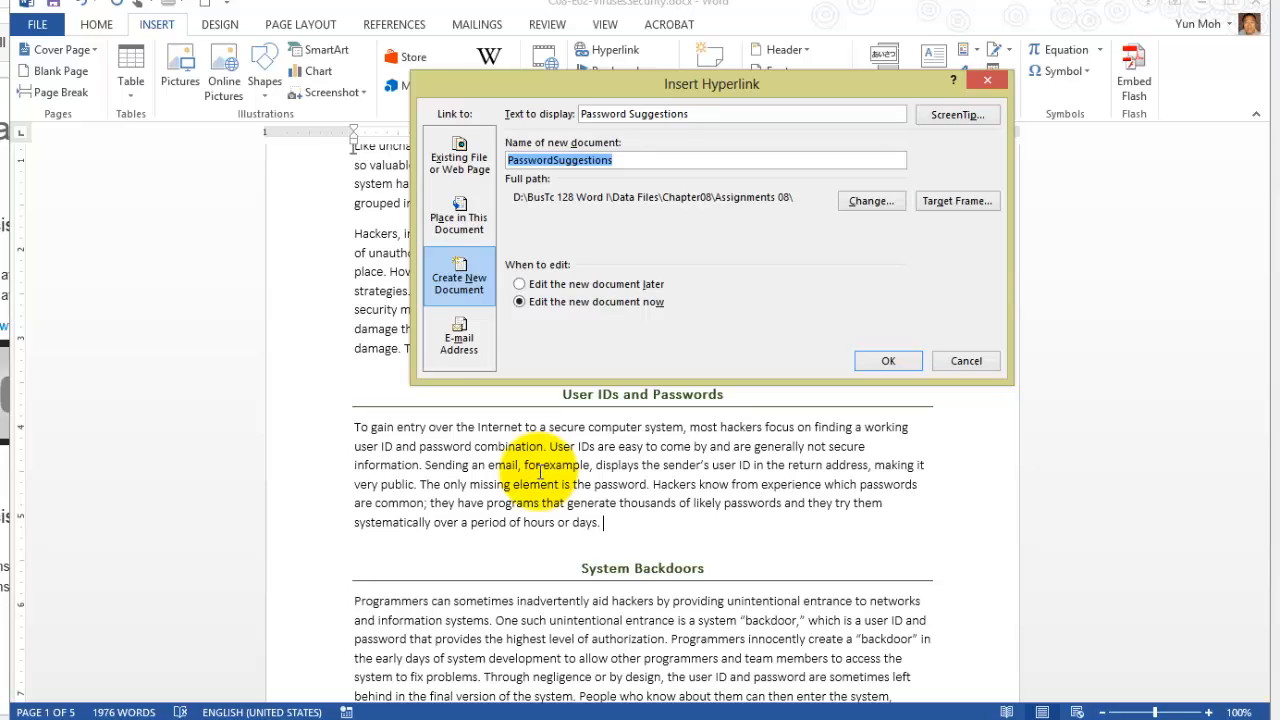
key(shift+Tab)
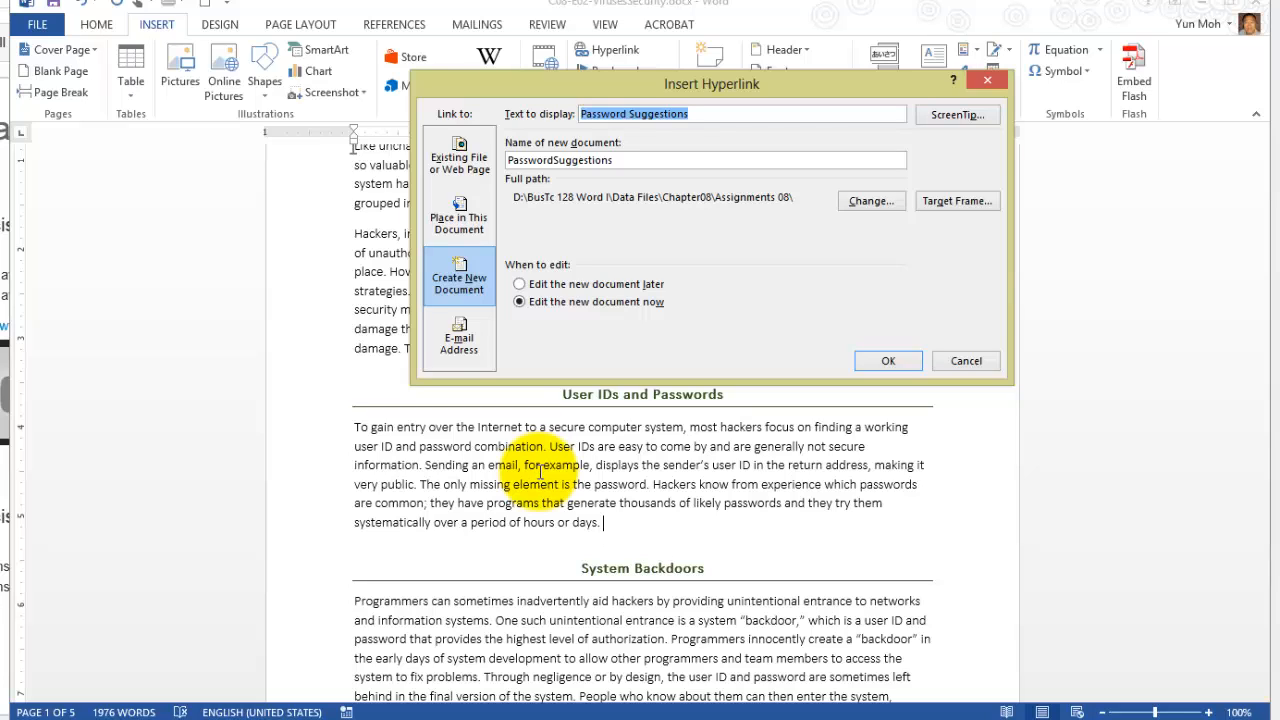
key(ctrl+Left)
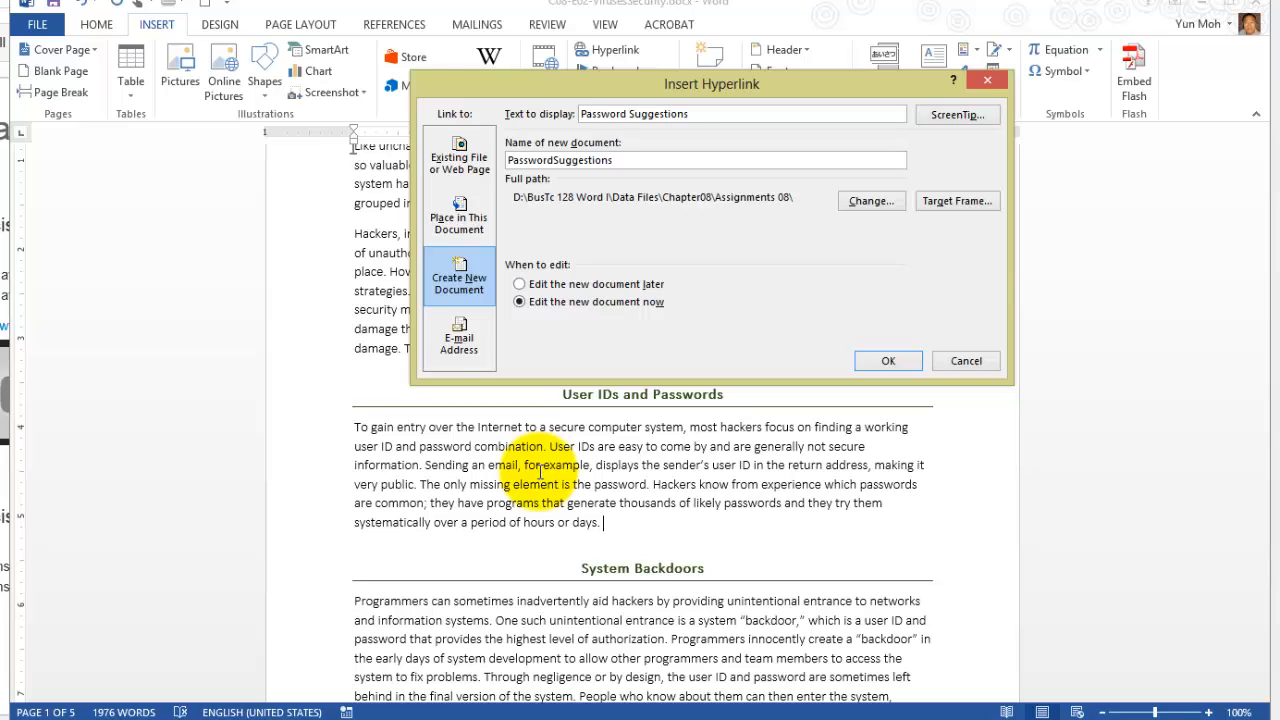
key(ctrl+a)
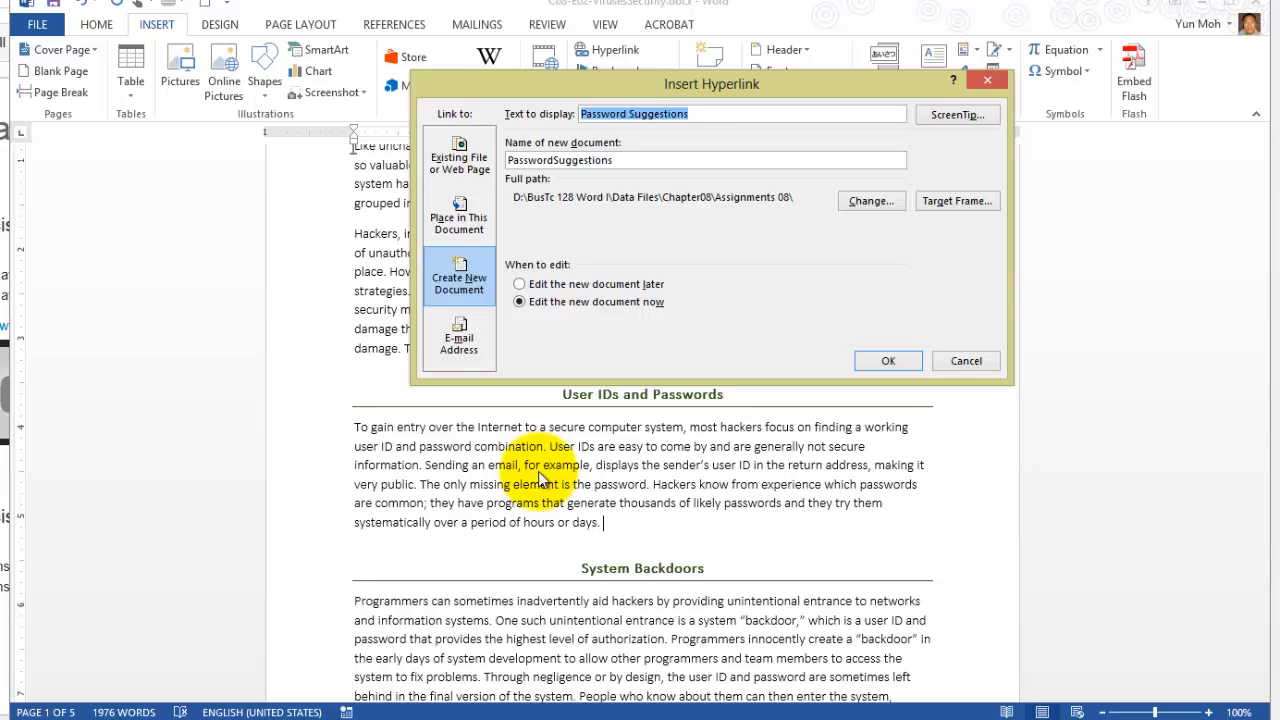
key(Tab)
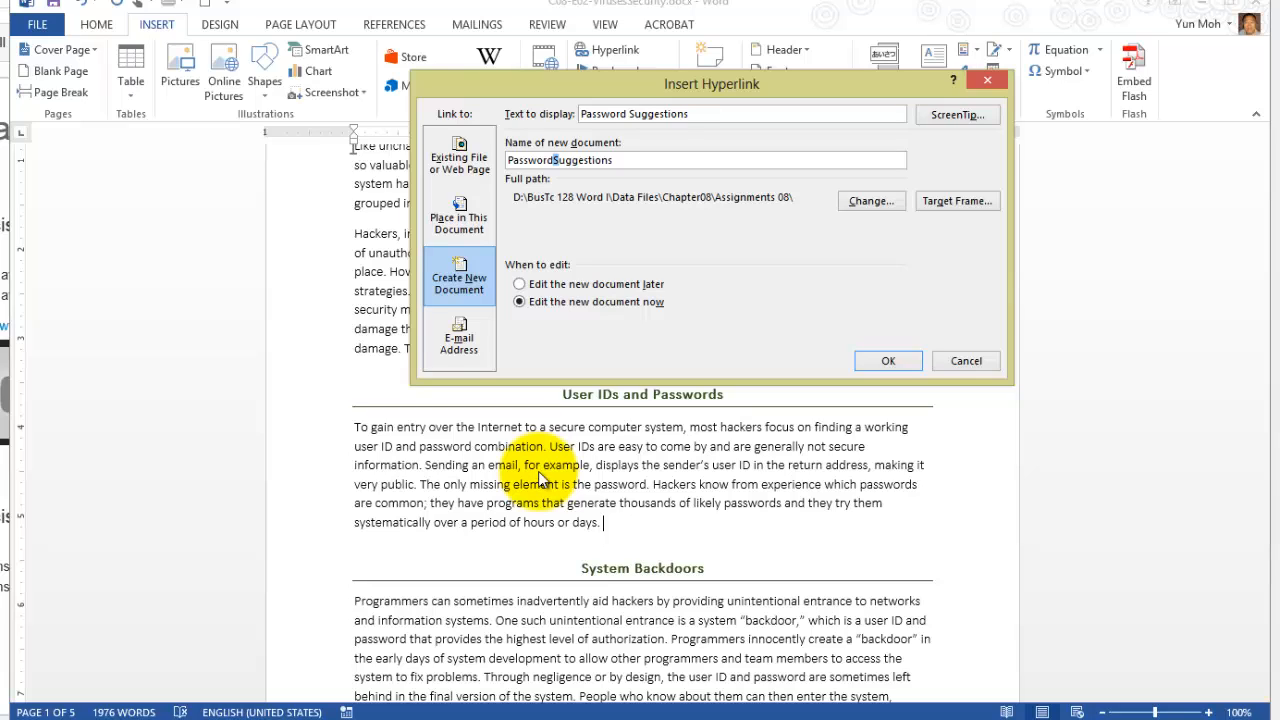
key(Home)
key(Right)
key(Right)
key(Right)
key(Right)
key(End)
key(shift+Right)
key(End)
key(shift+Right)
key(End)
key(Return)
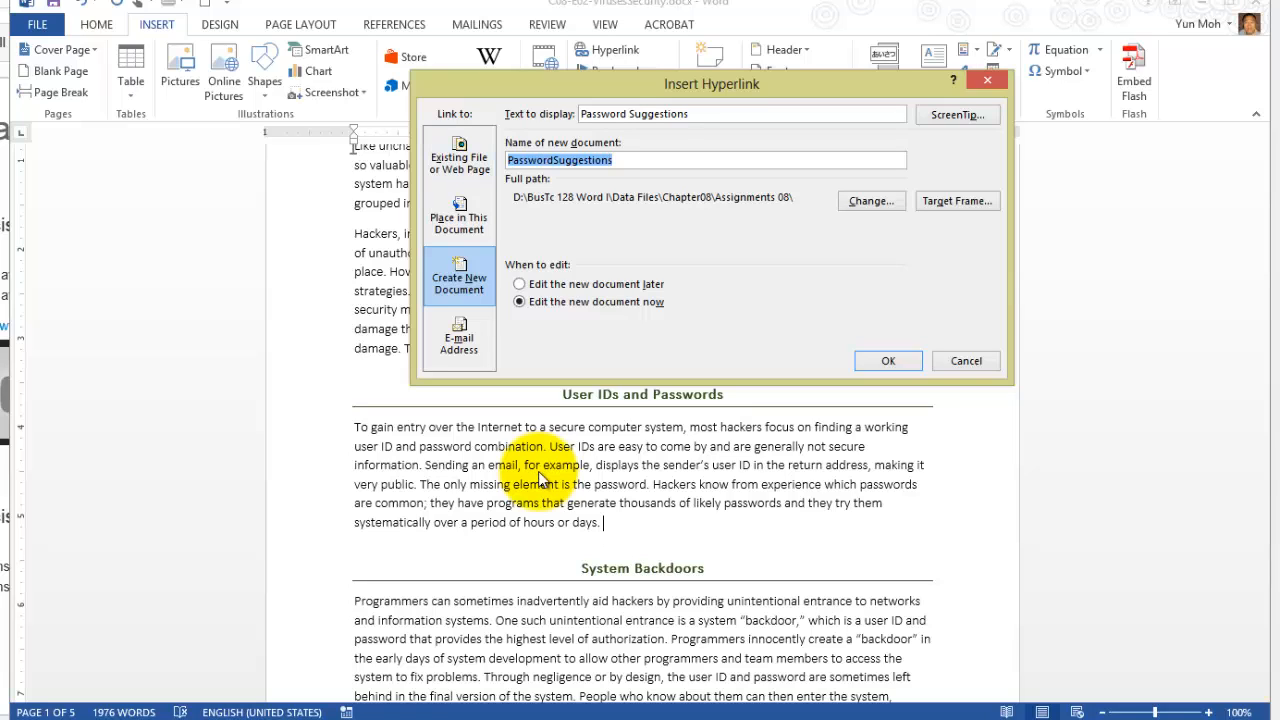
Accept the Assignments 08 folder and the file name PasswordSuggestions.htm for the linked new document.
key(alt+c)
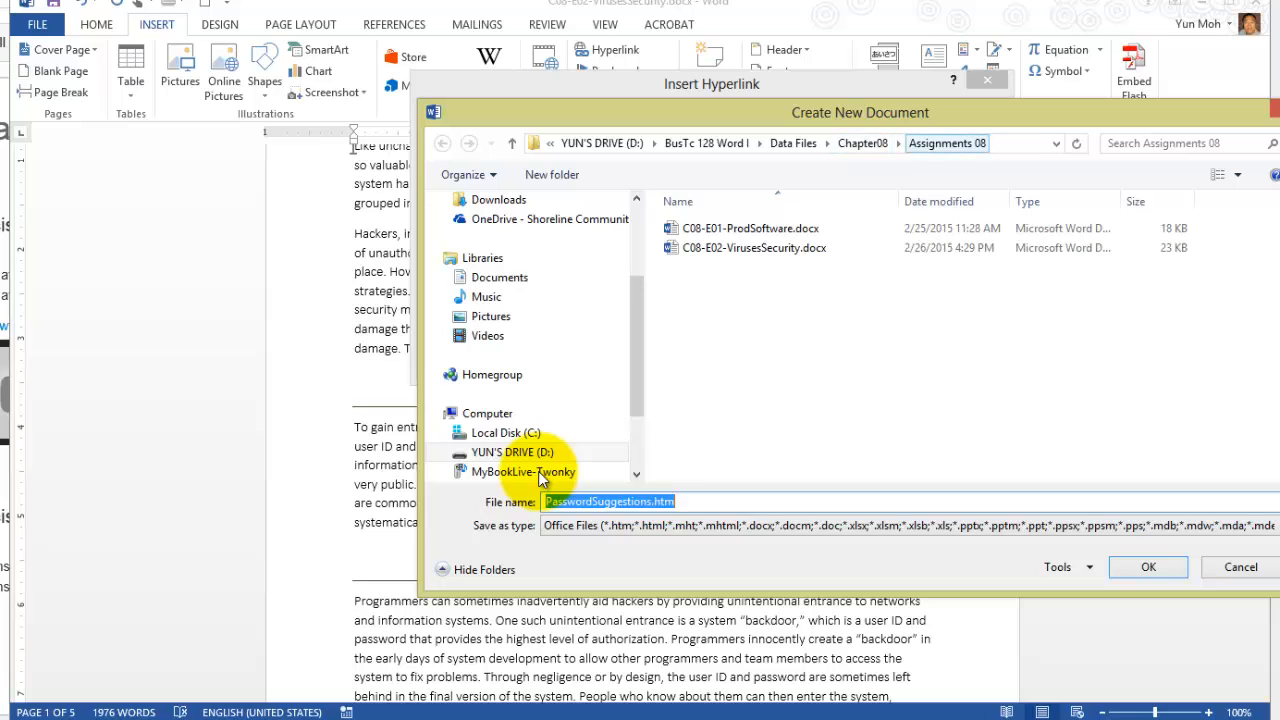
key(Return)
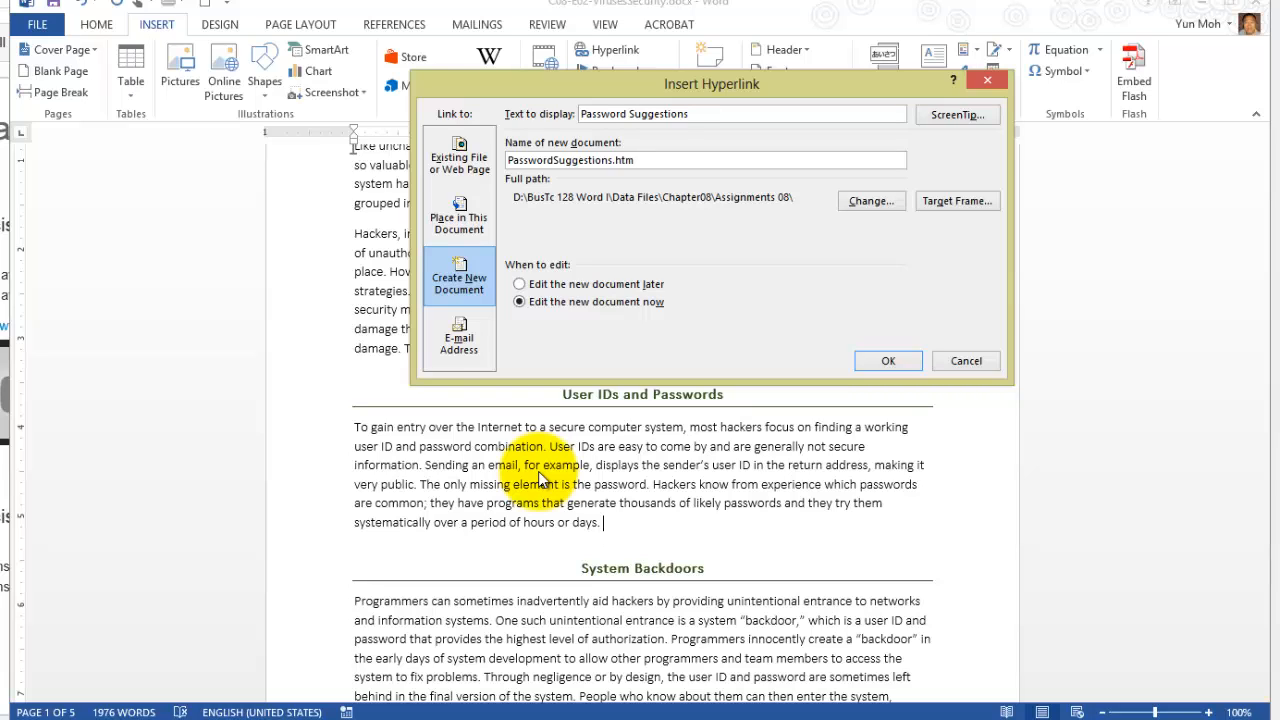
Create the linked document for immediate editing and write "Please type any suggestions you have for creating secure passwords." in it.
key(Tab)
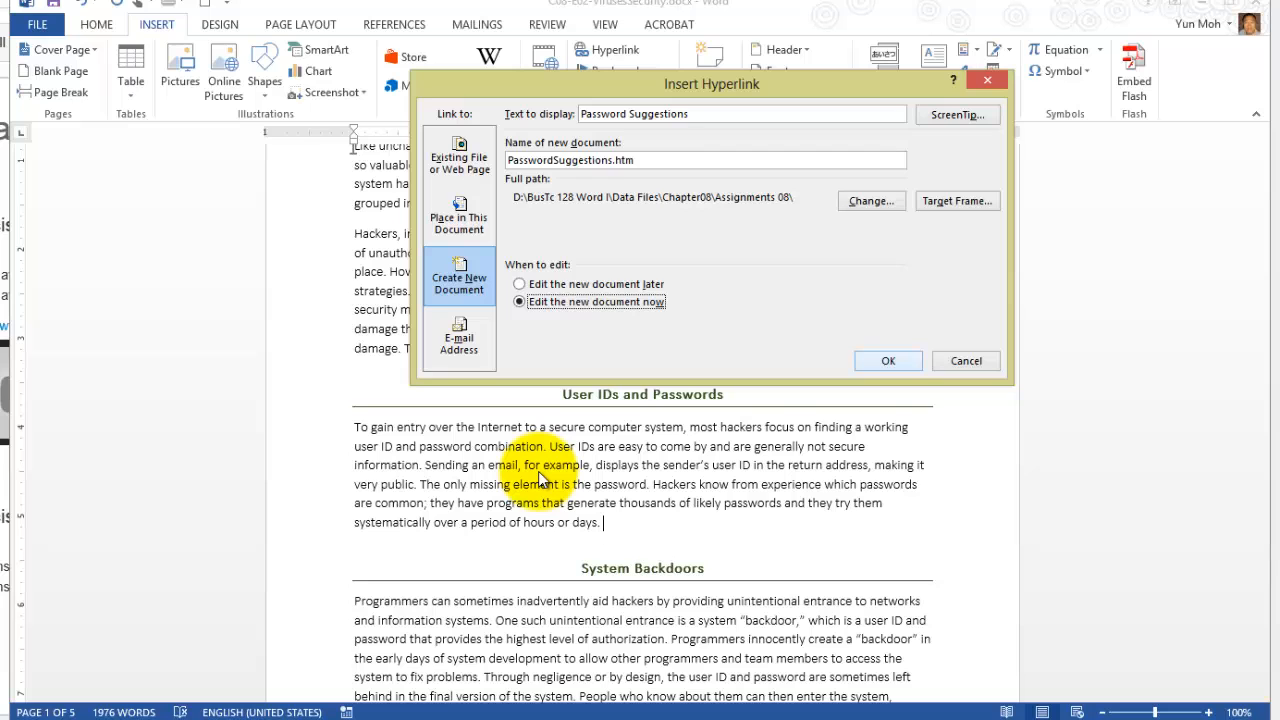
key(Return)
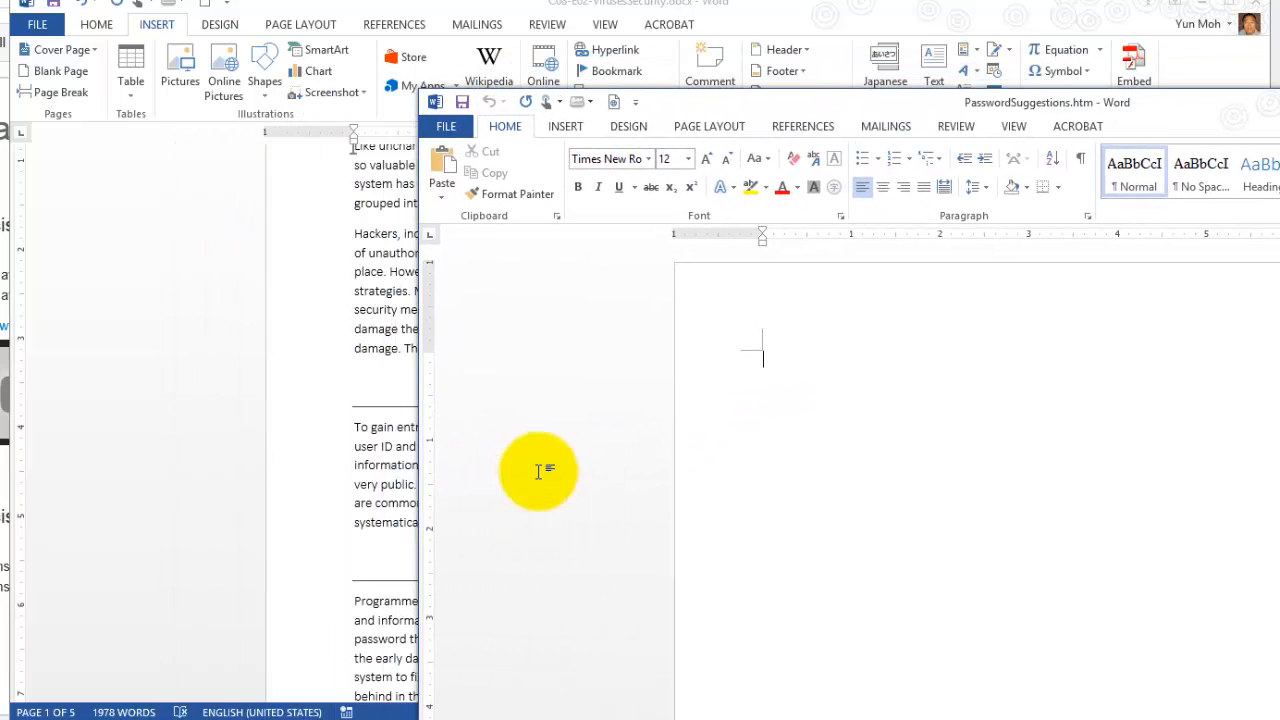
text(Please type any sug)
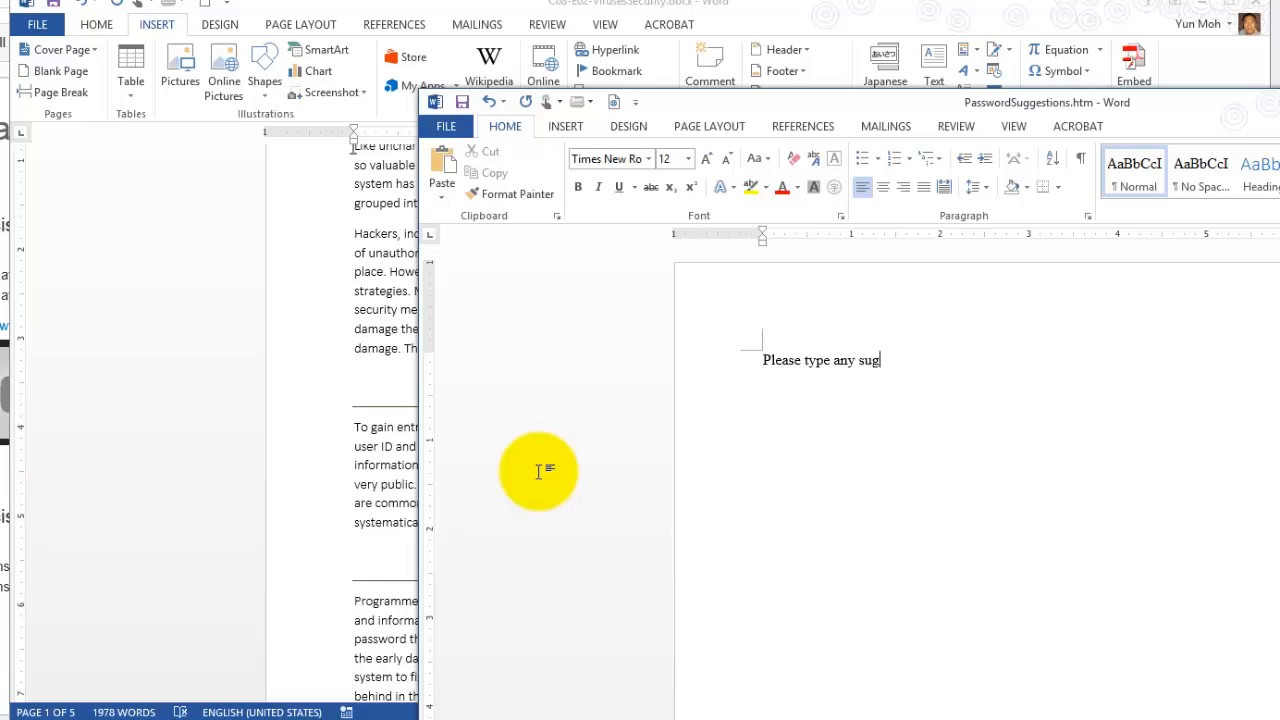
text(gestions you have f)
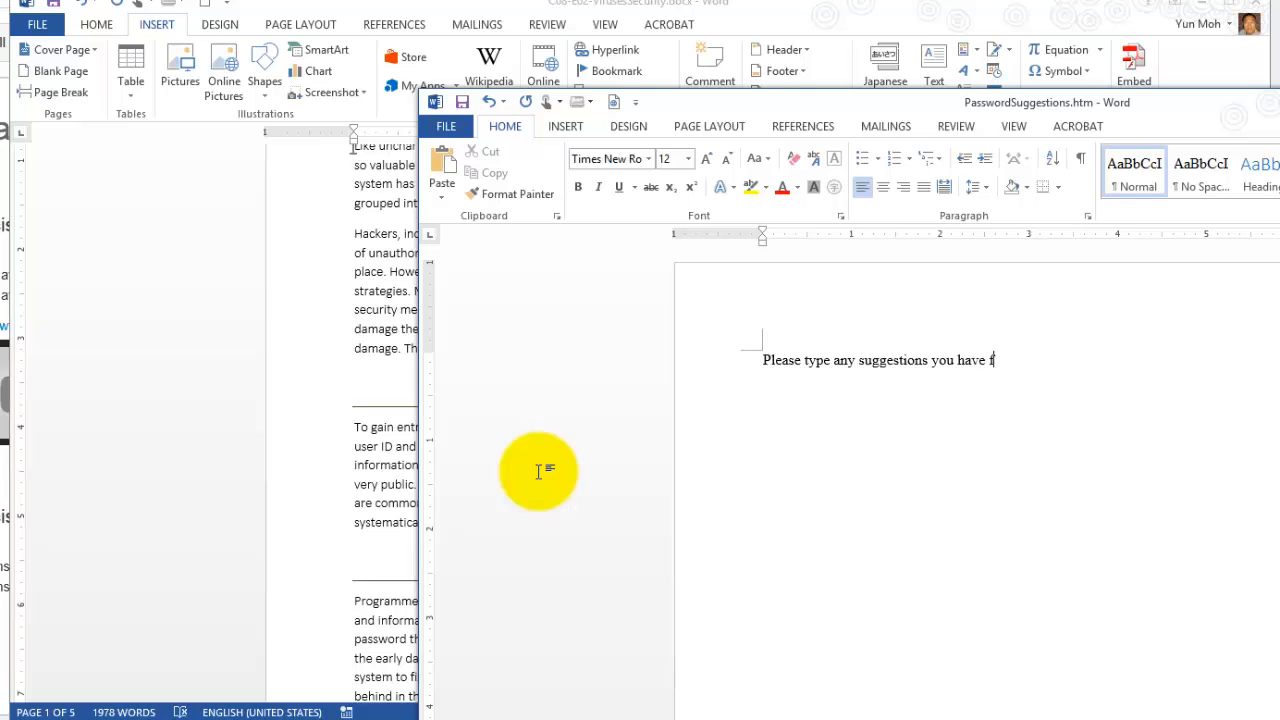
text(or creating)
text(secure passwords.)
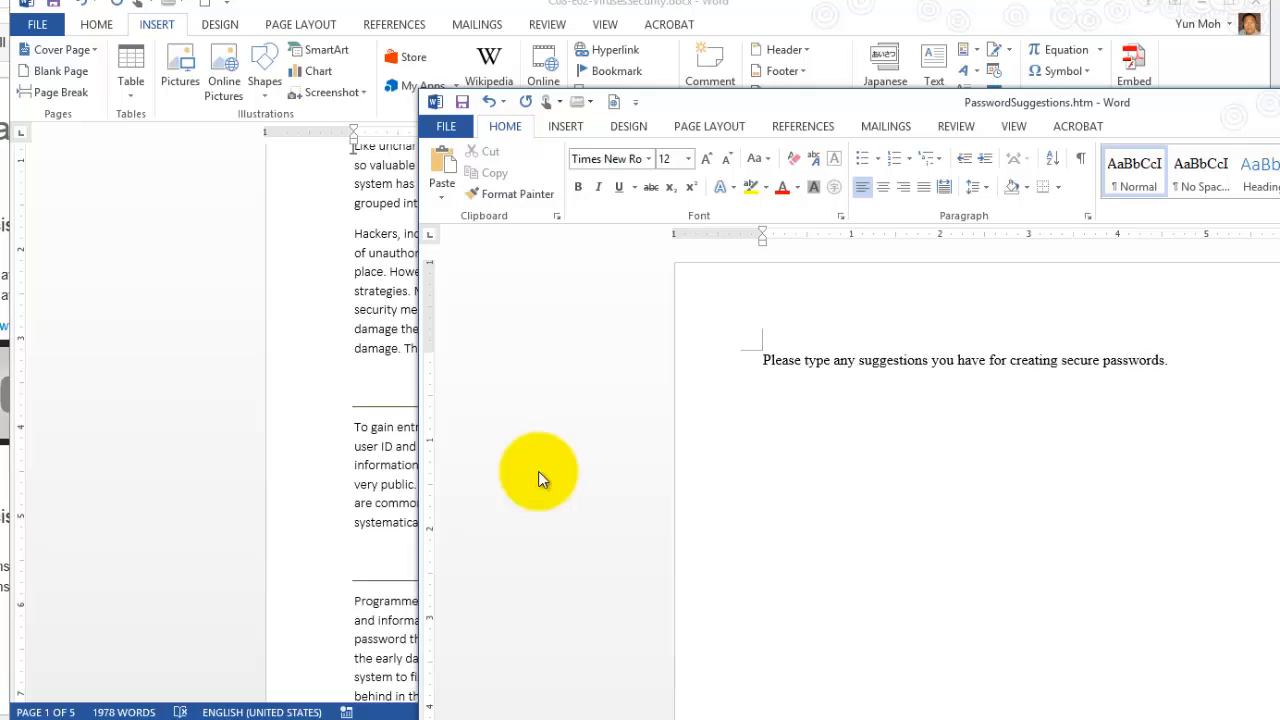
Save and close the PasswordSuggestions.htm document.
key(ctrl+s)
drag(1060, 102, 521, 104)
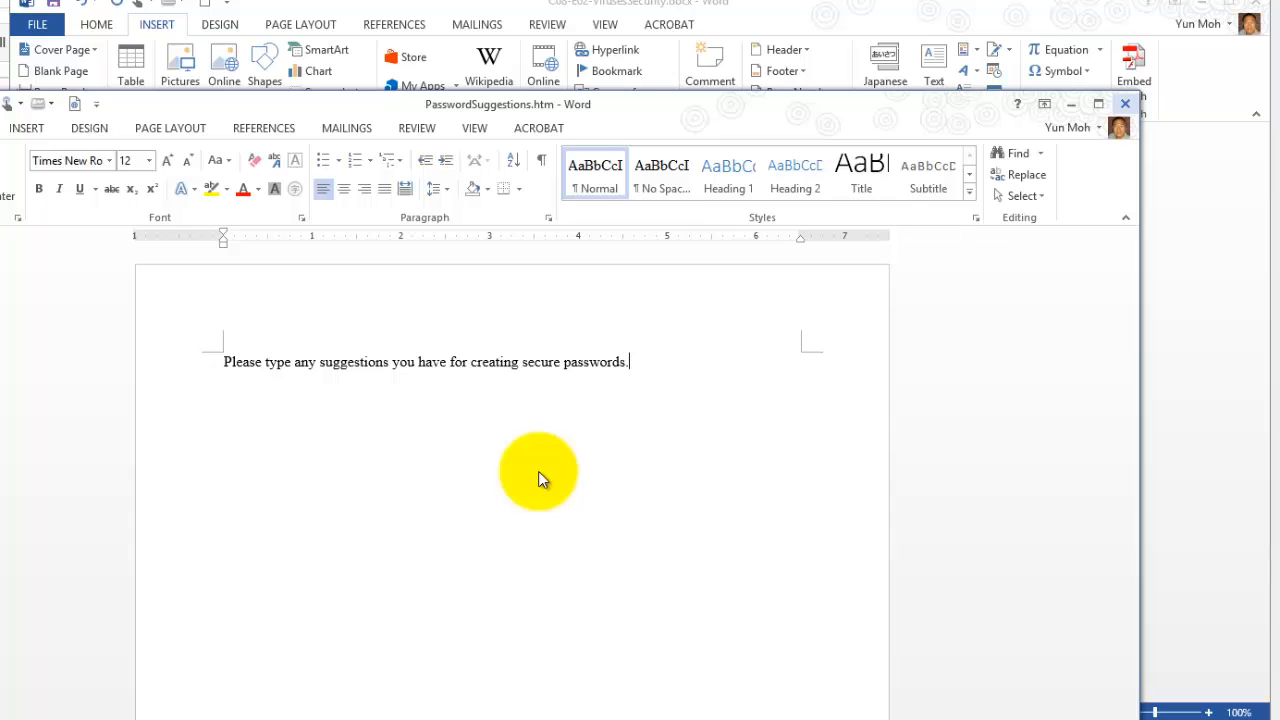
click(1125, 104)
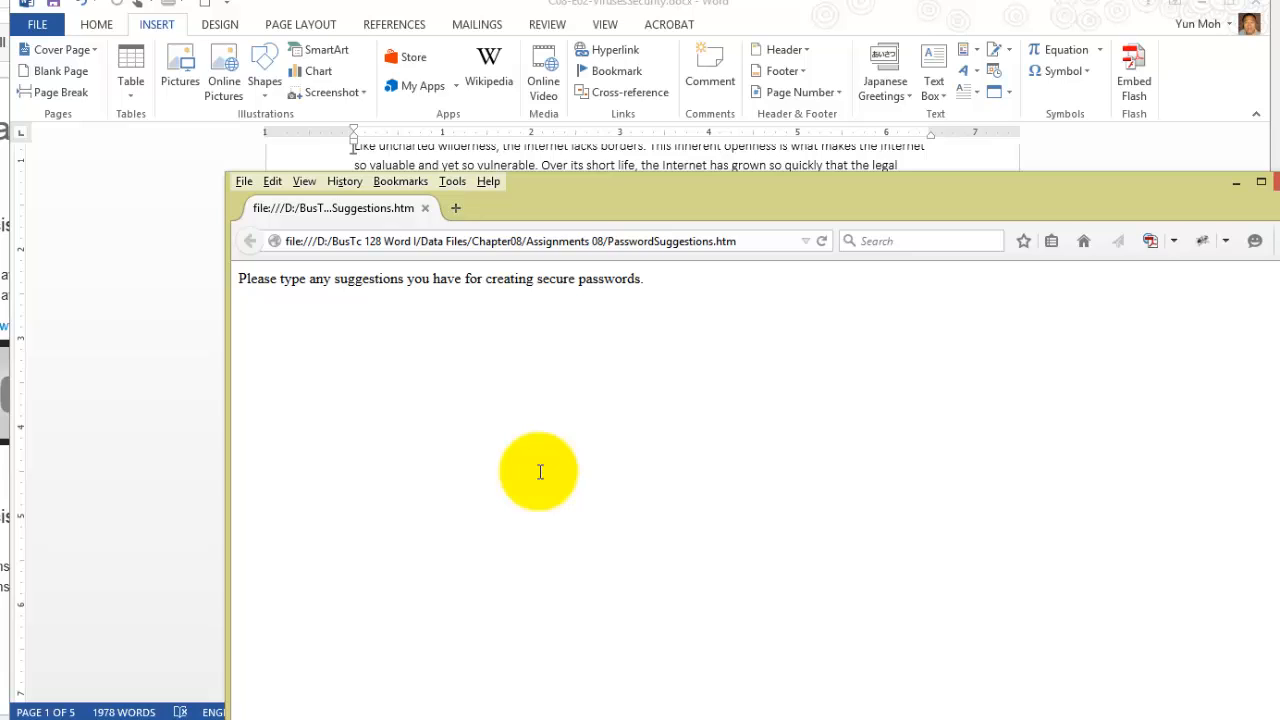
Check the sentence on the PasswordSuggestions.htm page in the browser and return to the viruses and security document.
drag(645, 279, 238, 279)
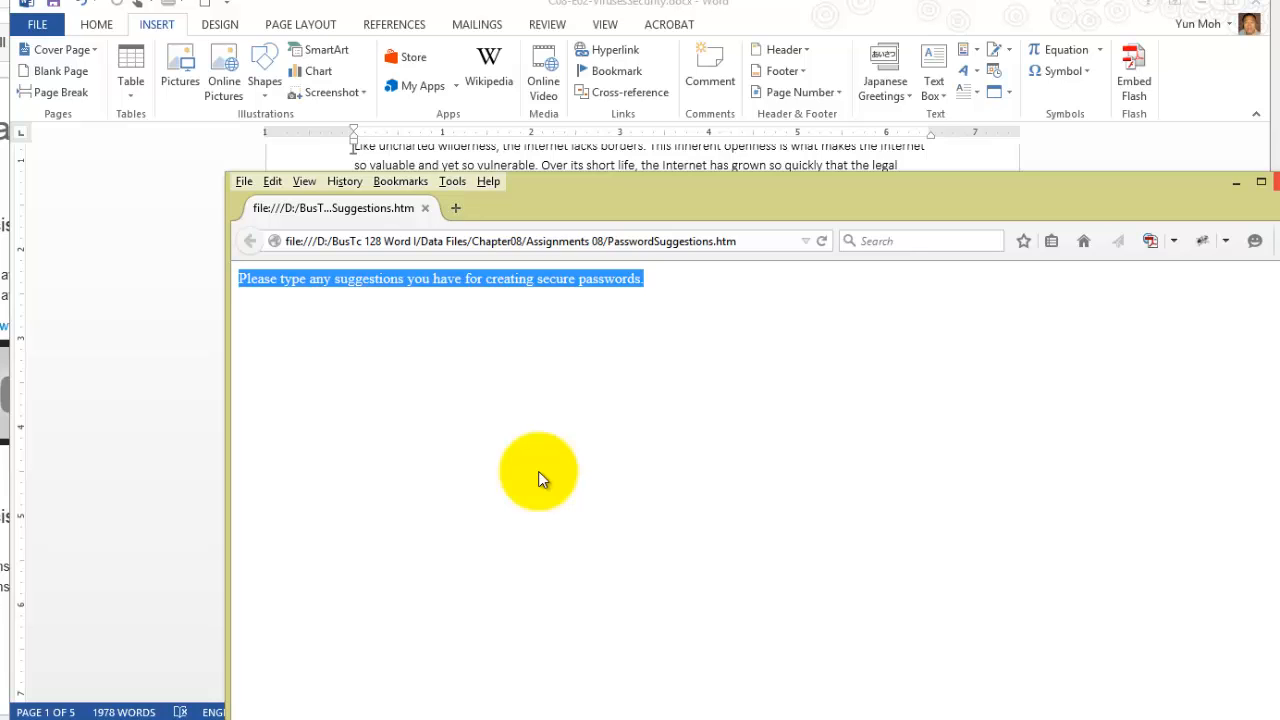
key(alt+Tab)
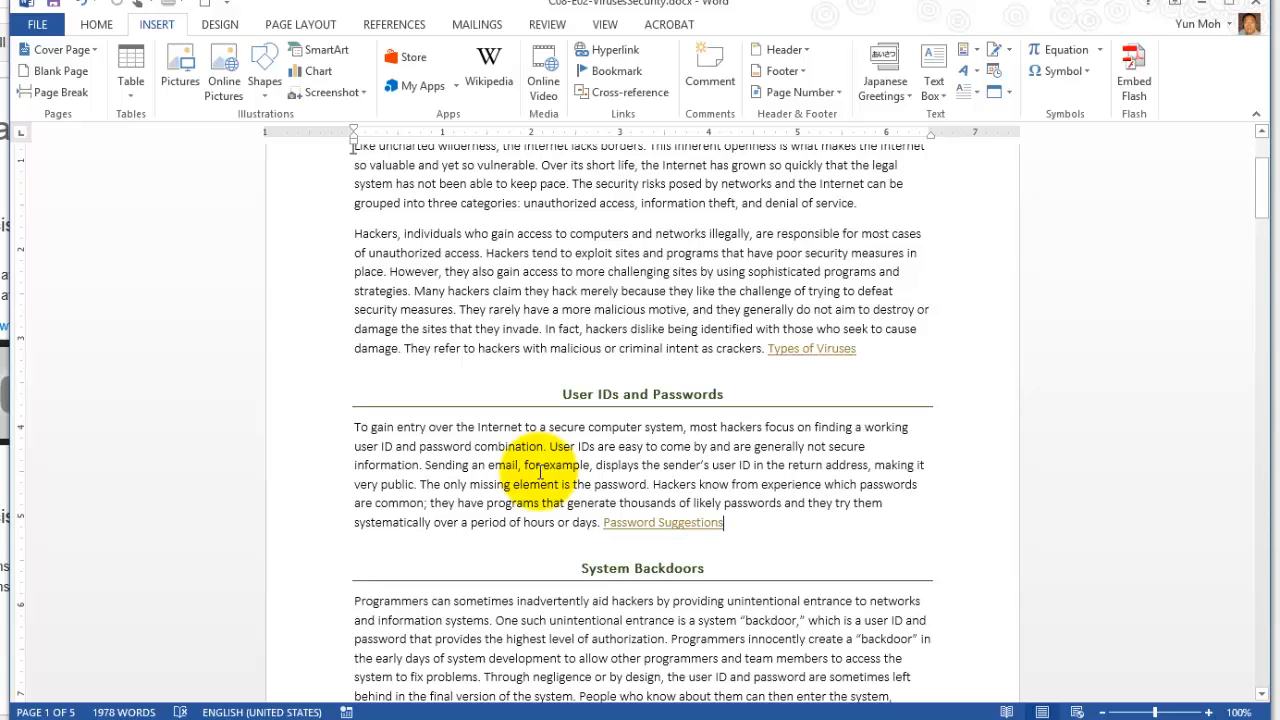
Start an e-mail address hyperlink at the very end of the document.
key(ctrl+End)
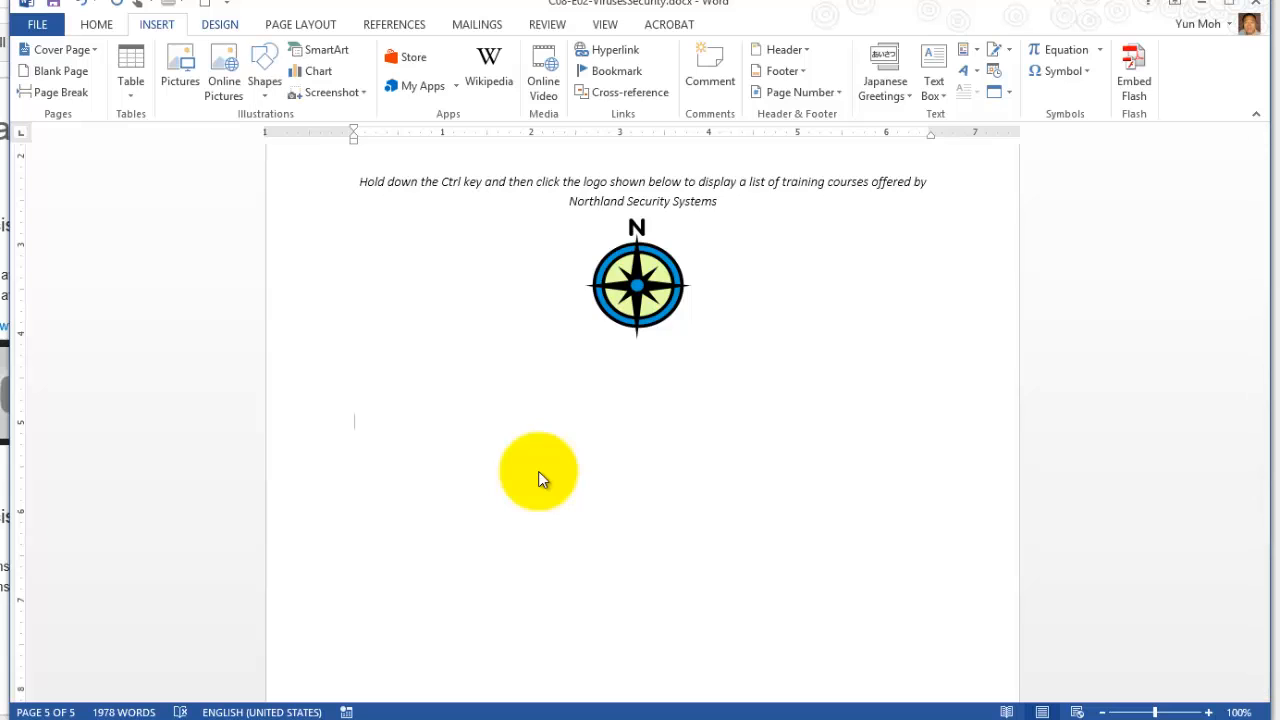
key(ctrl+k)
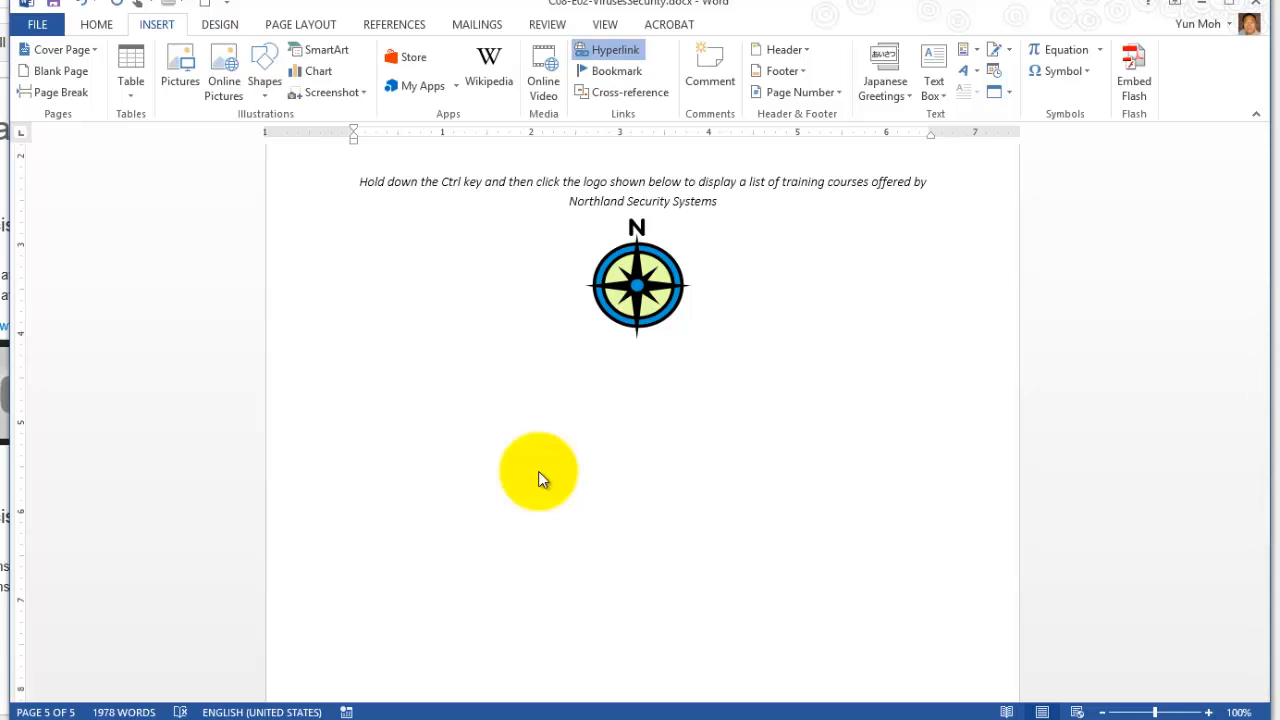
key(alt+m)
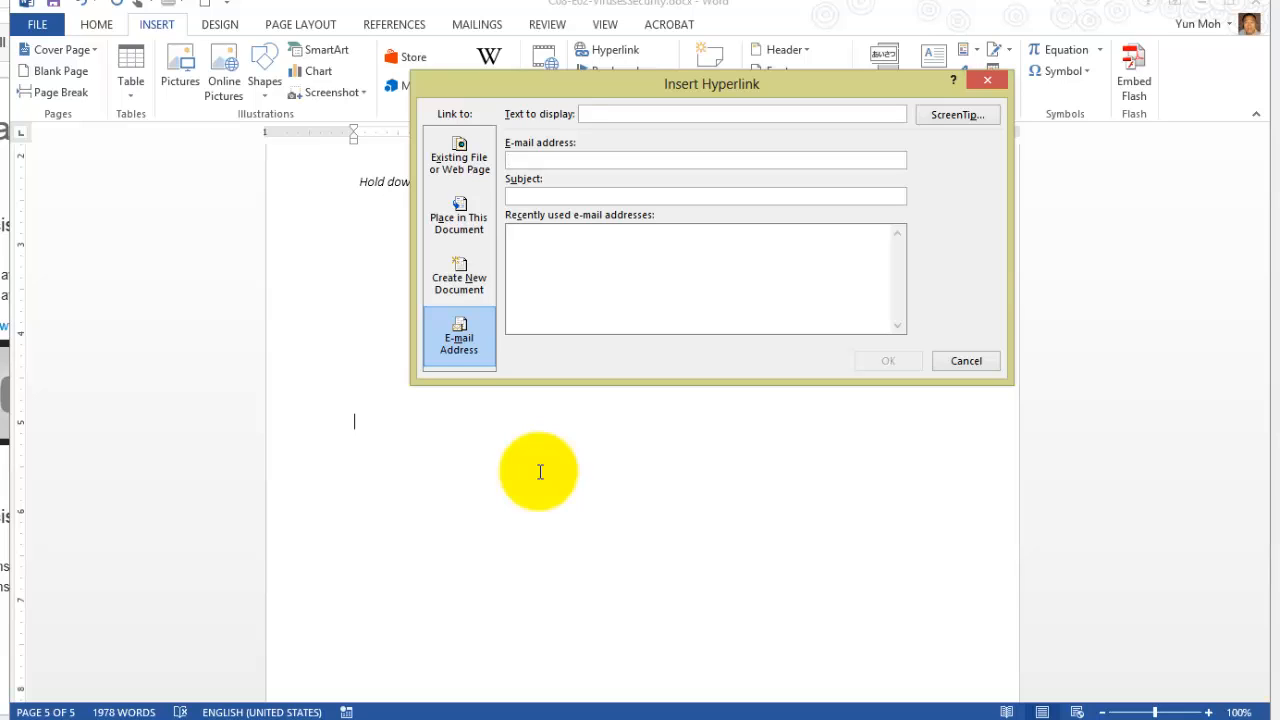
text(y)
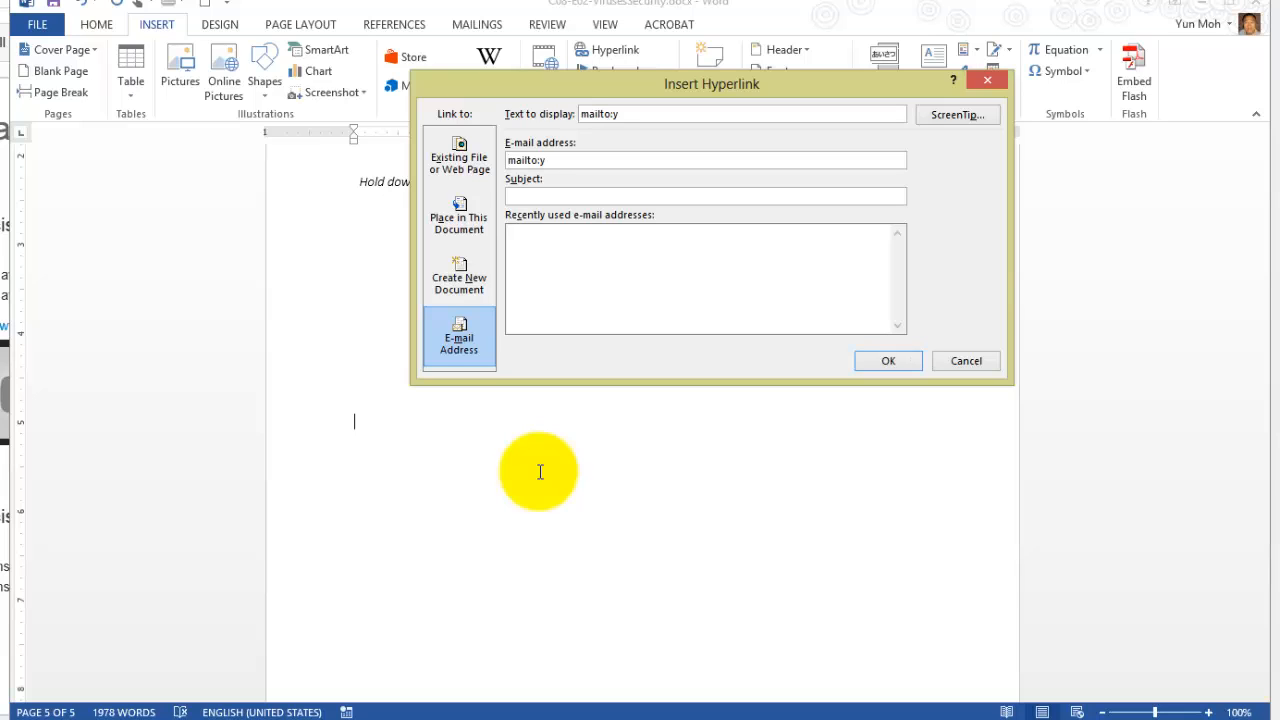
text(m)
key(BackSpace)
key(BackSpace)
key(BackSpace)
key(BackSpace)
key(BackSpace)
key(BackSpace)
key(BackSpace)
key(BackSpace)
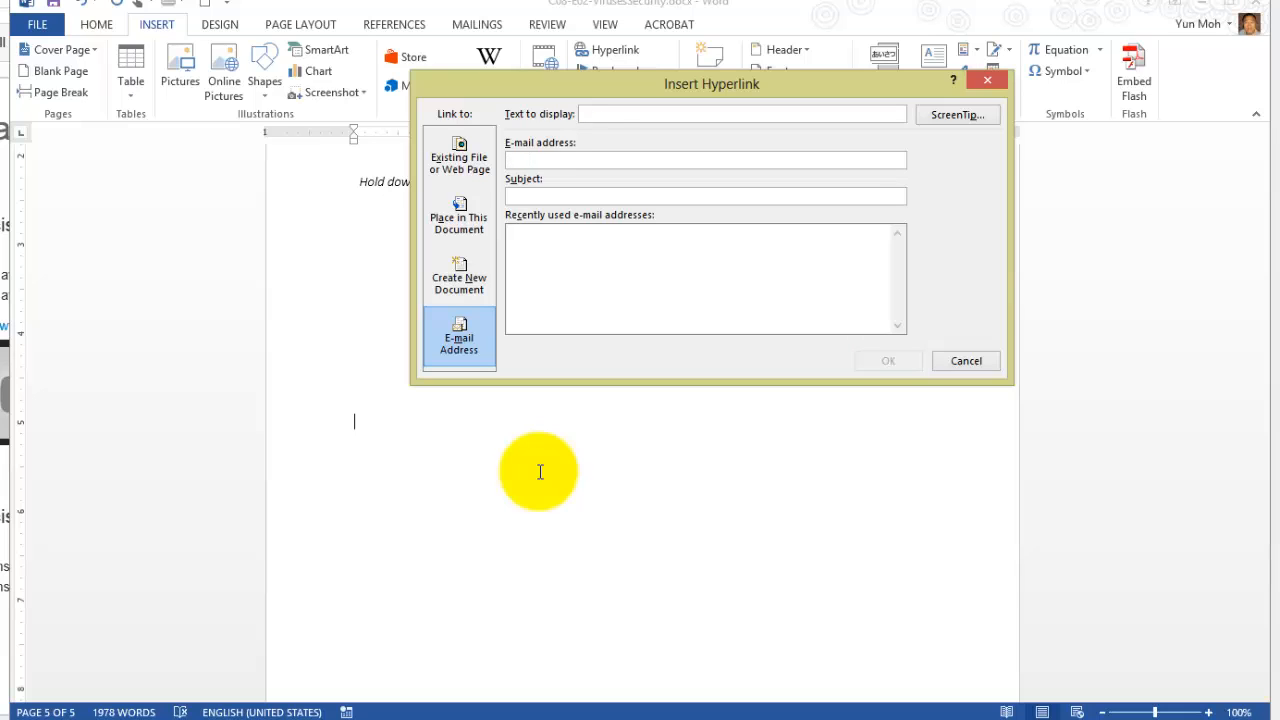
Enter the contact's e-mail address as the hyperlink's recipient, including the go. subdomain.
text(jame)
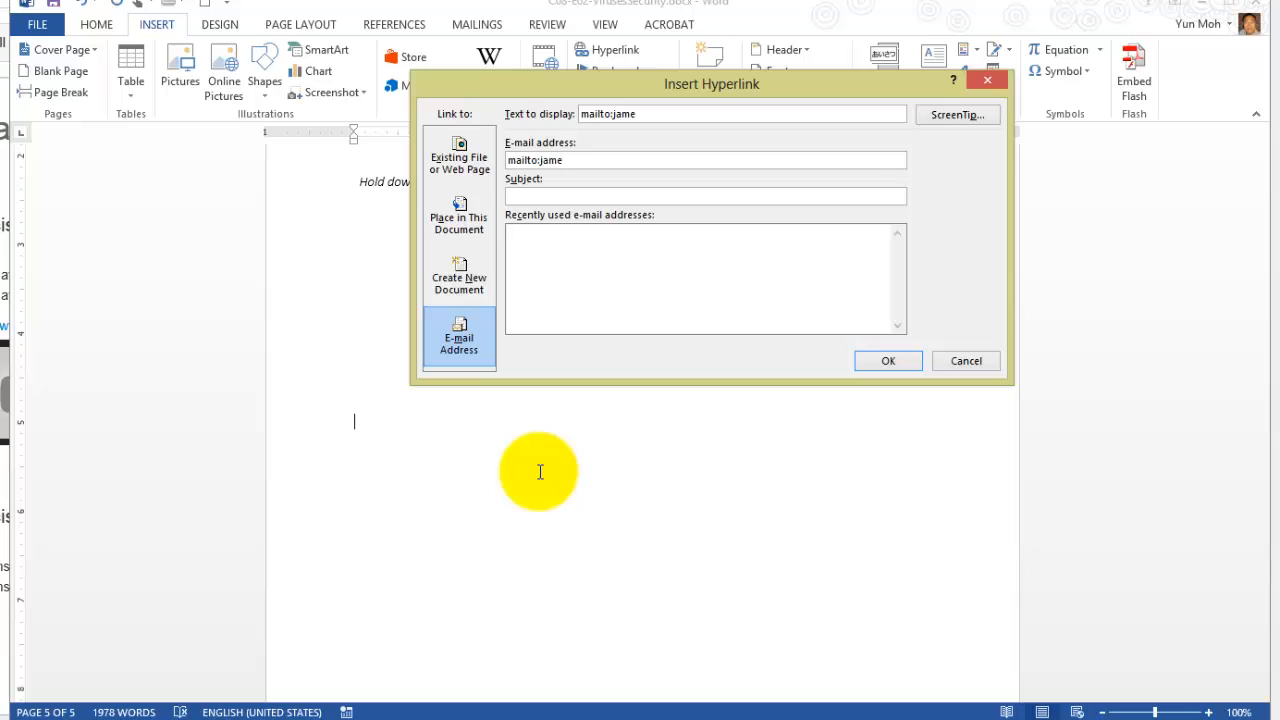
key(BackSpace)
key(BackSpace)
key(BackSpace)
key(BackSpace)
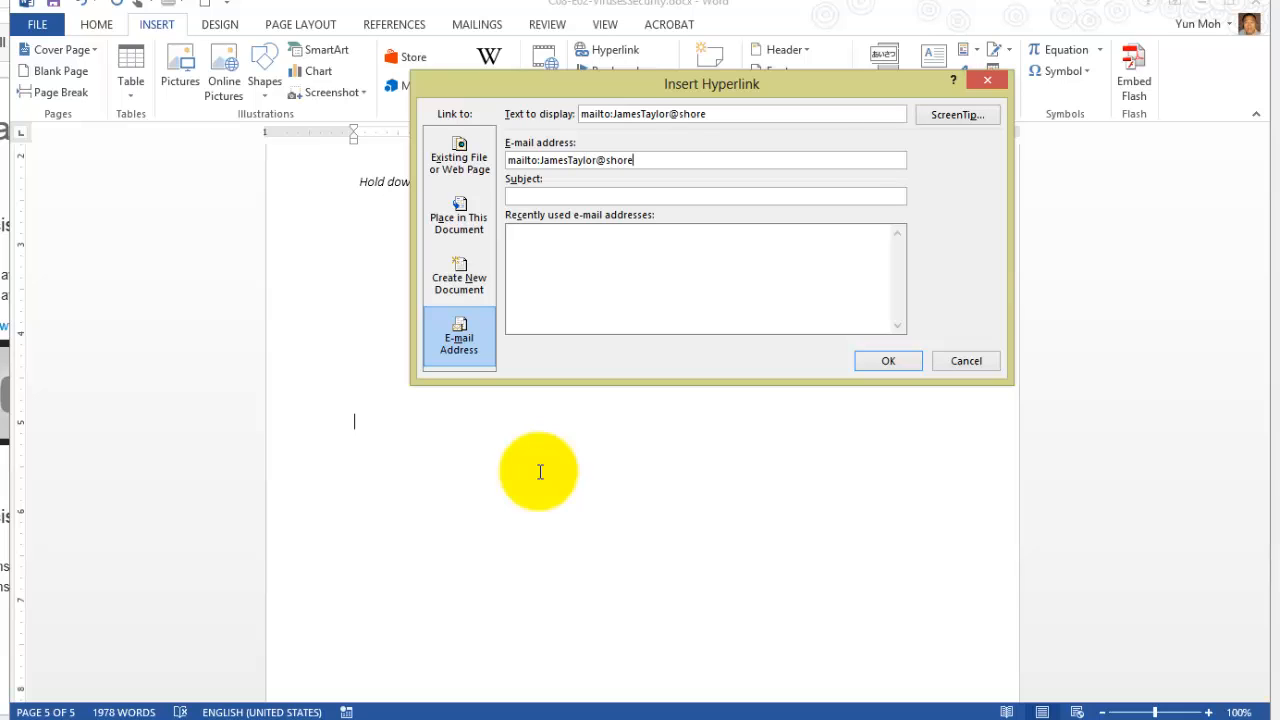
key(Left)
key(Left)
key(Left)
key(Left)
key(Left)
text(go.)
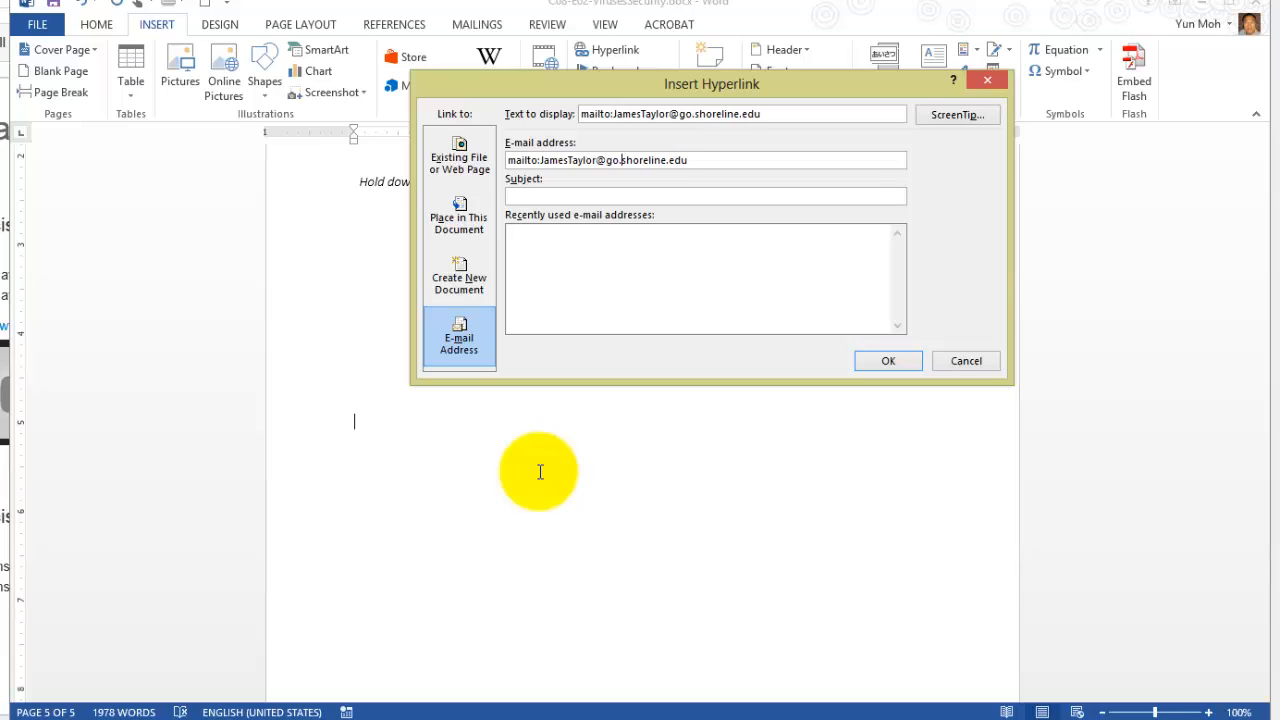
key(Tab)
key(shift+Left)
key(shift+Left)
key(shift+Left)
key(shift+Left)
key(shift+Left)
key(shift+Left)
key(shift+Left)
key(shift+Left)
key(shift+Left)
key(shift+Left)
key(shift+Left)
key(shift+Left)
key(shift+Left)
key(shift+Left)
key(shift+Left)
key(shift+Left)
key(shift+Left)
key(shift+Left)
key(shift+Left)
key(shift+Left)
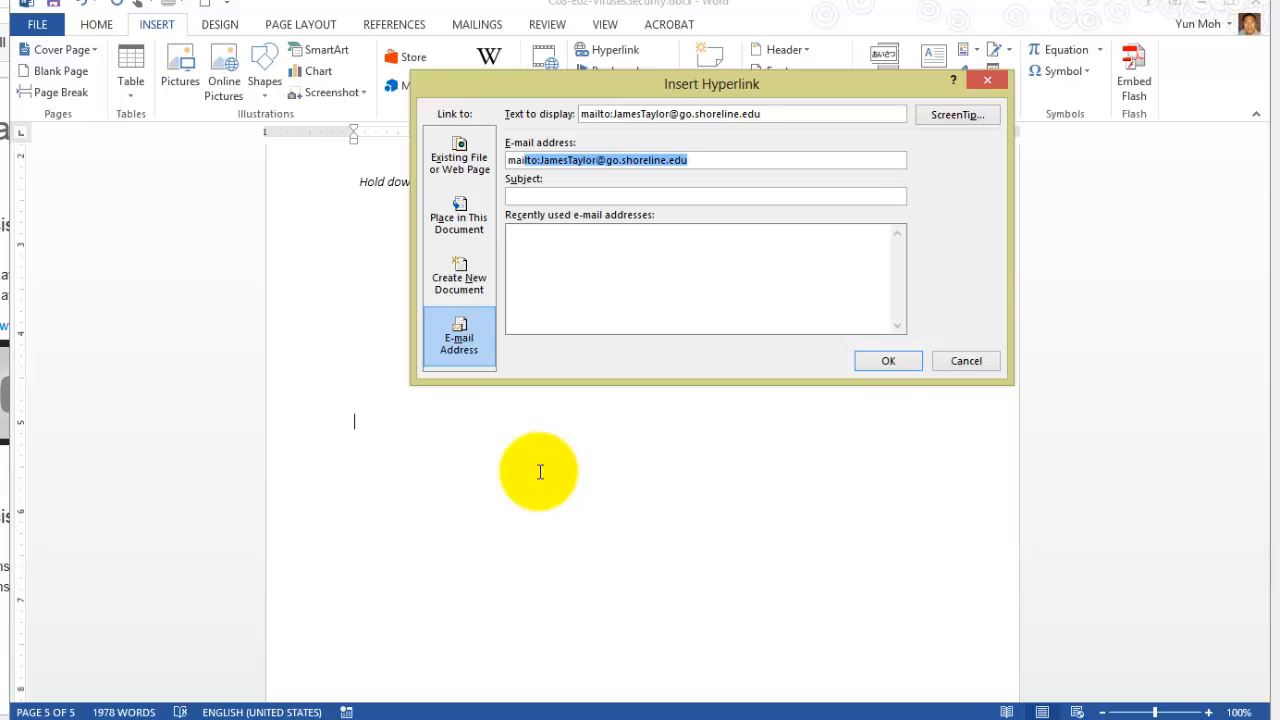
key(shift+Right)
key(shift+Right)
key(shift+Right)
key(shift+Right)
key(shift+Right)
Set the e-mail link's subject to "Information about Viruses Security".
key(Tab)
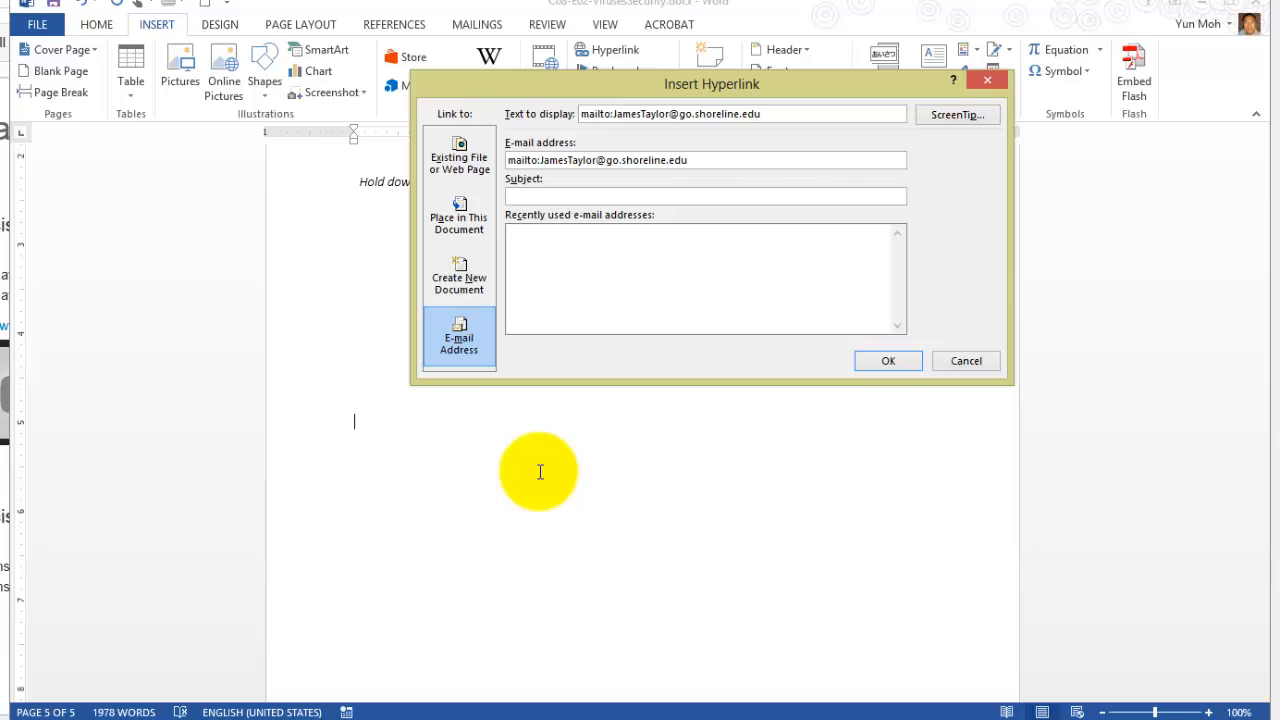
text(Information about)
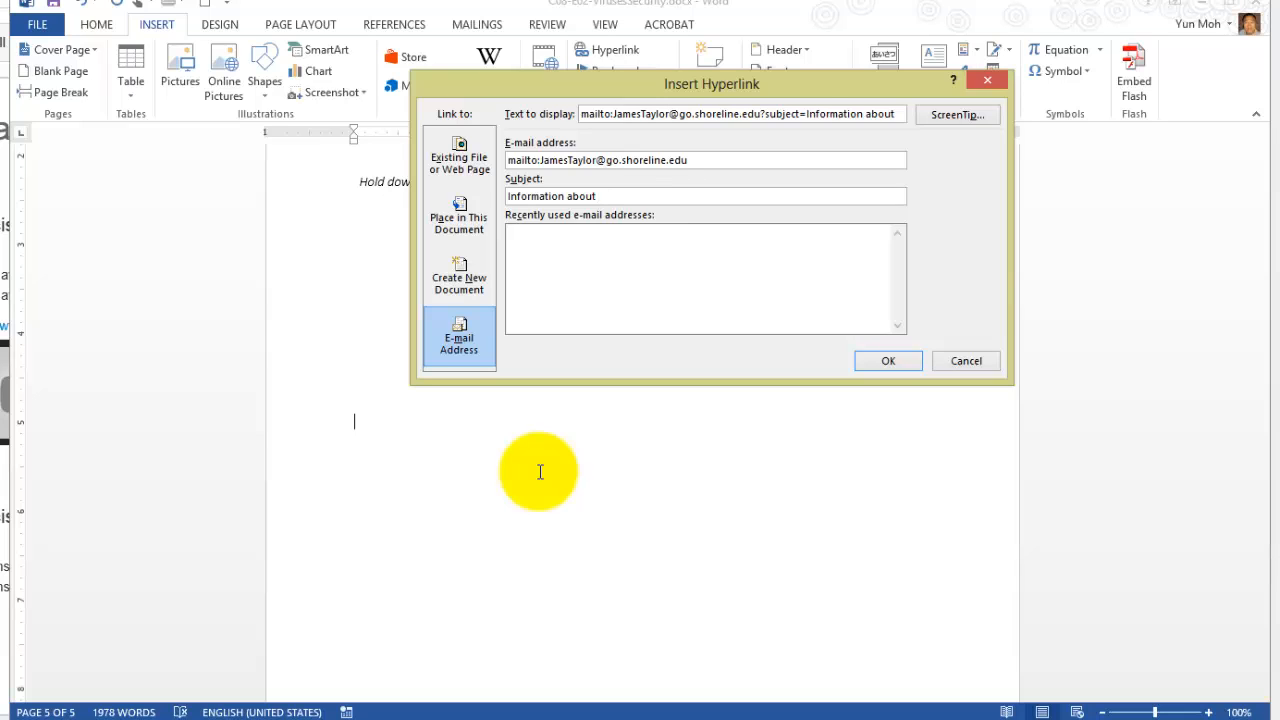
text( Viruses Security)
Replace the link's display text with "Click to send an email." and insert the e-mail hyperlink.
key(Tab)
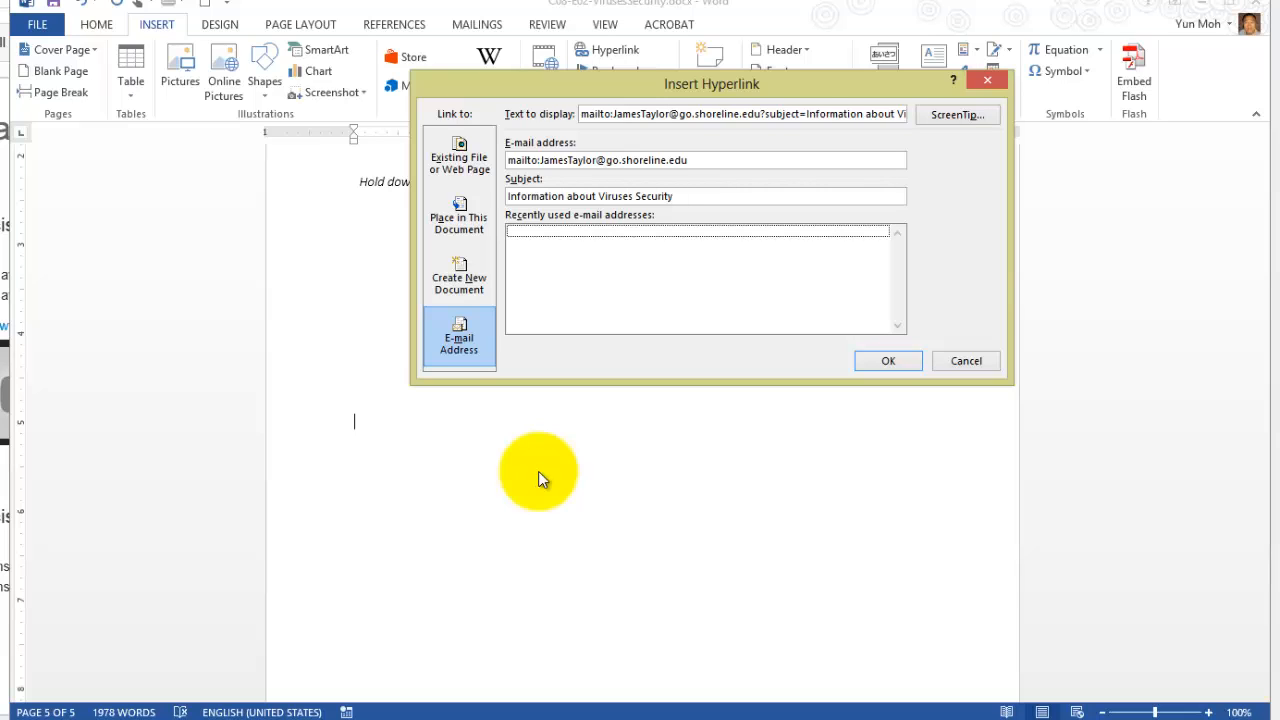
key(Tab)
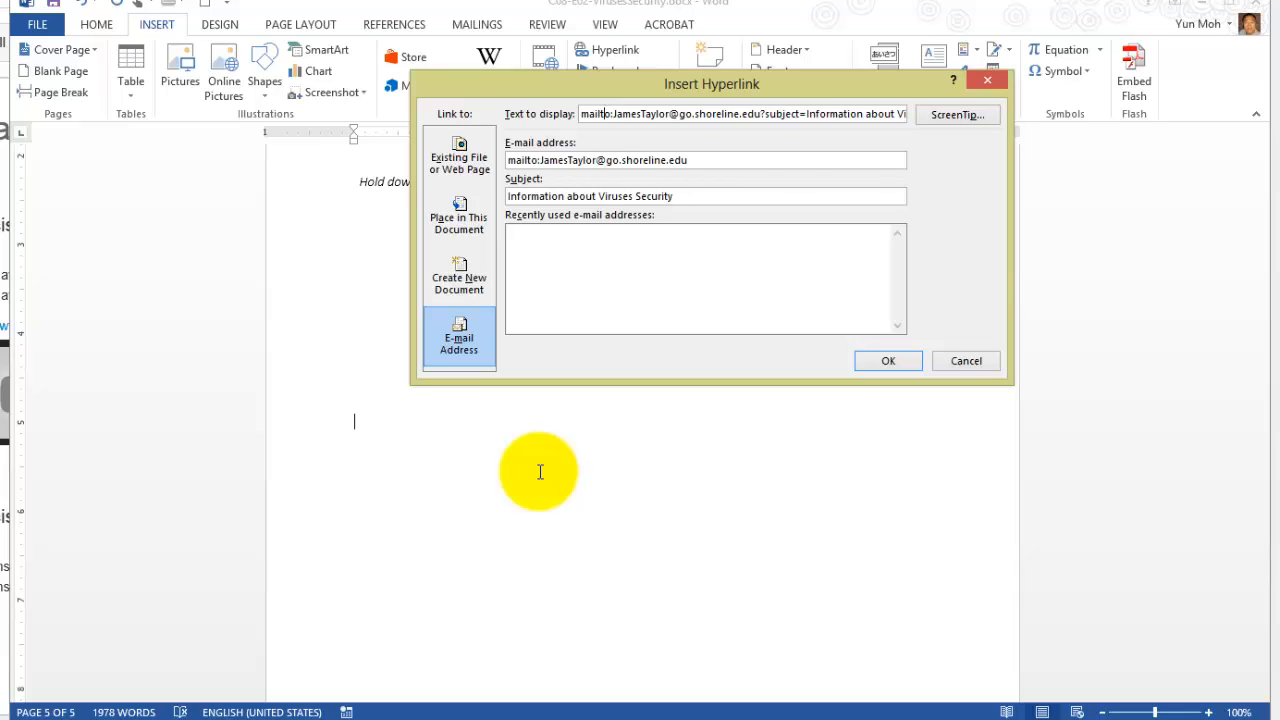
key(ctrl+a)
key(BackSpace)
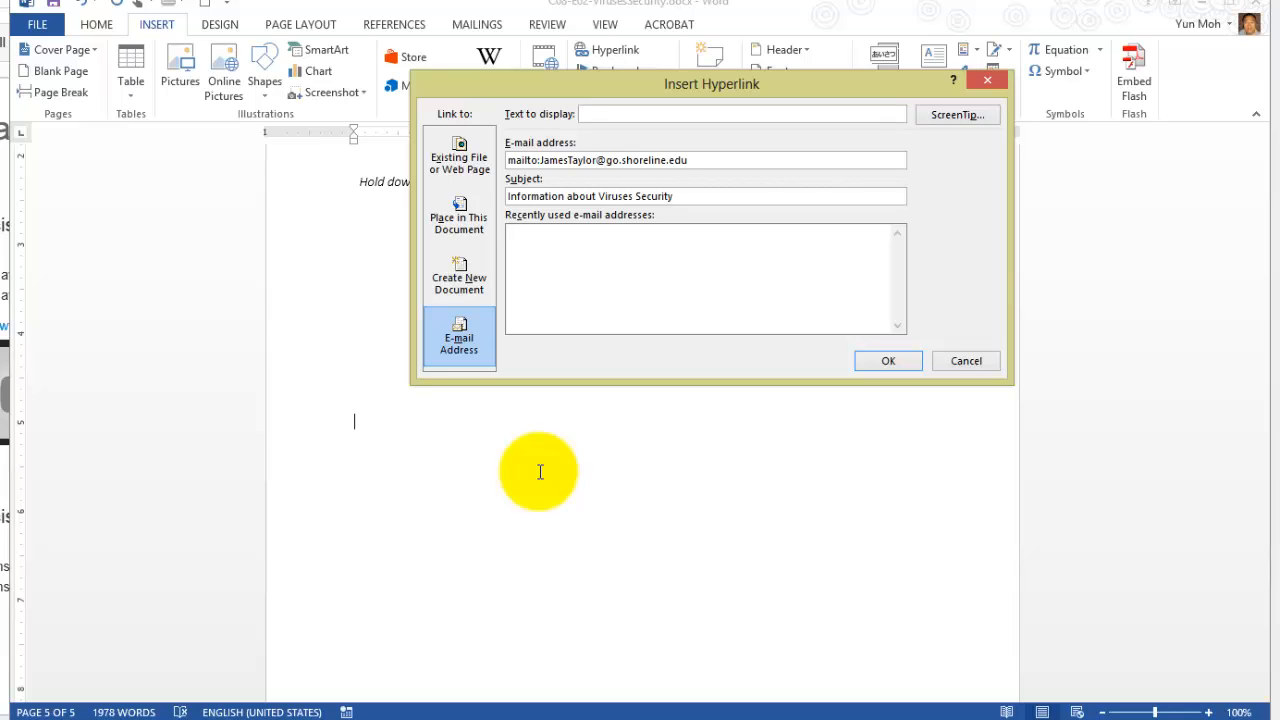
text(Click to send an email.)
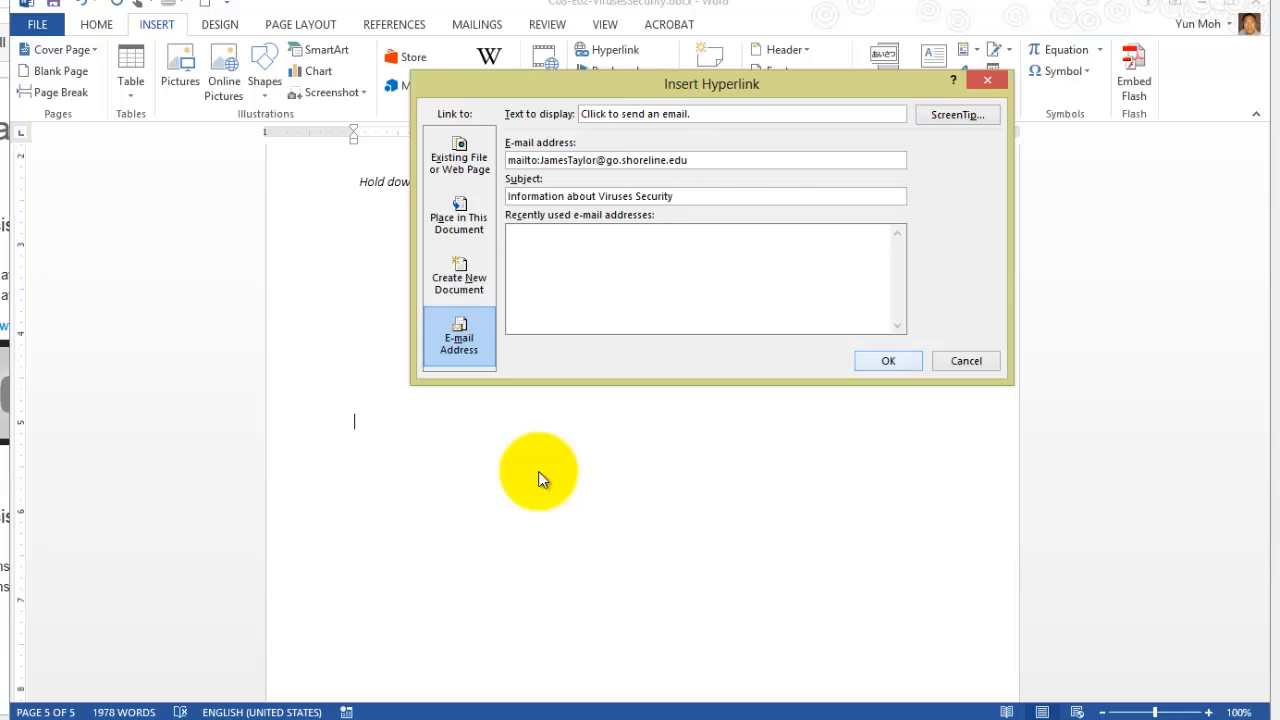
key(Return)
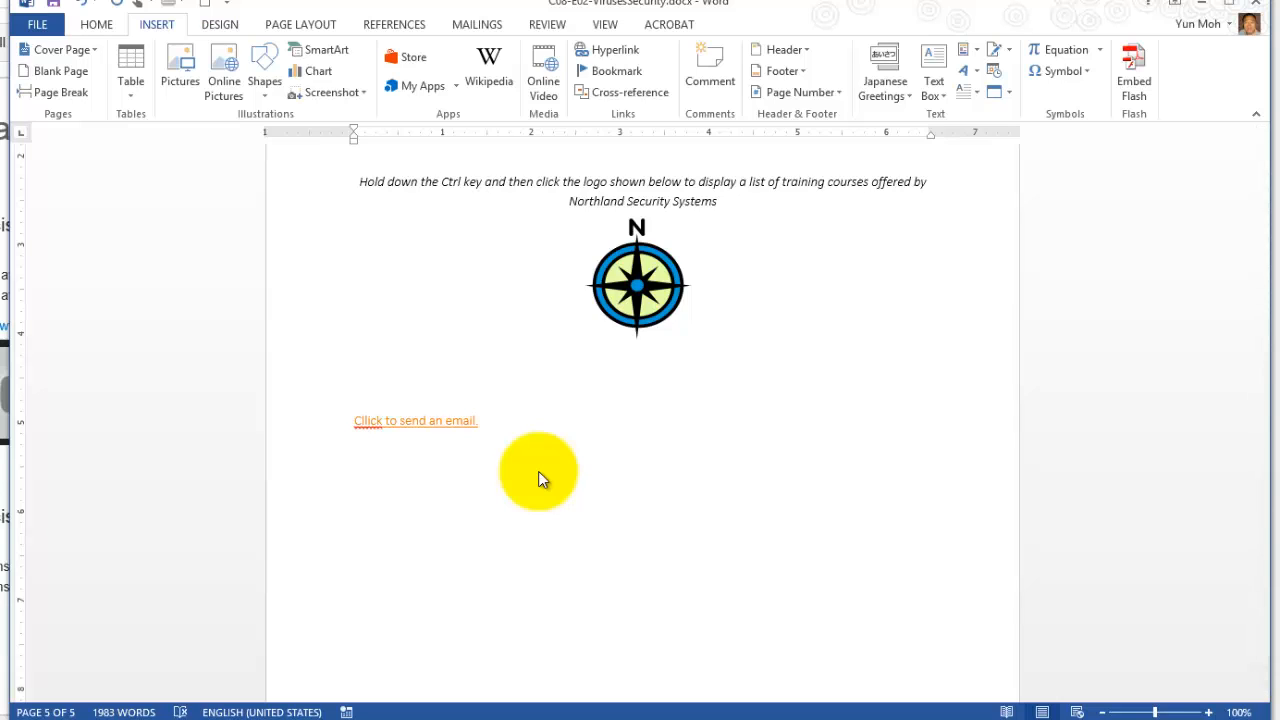
Edit the e-mail hyperlink to remove the extra letter l from the first word of its display text.
key(ctrl+k)
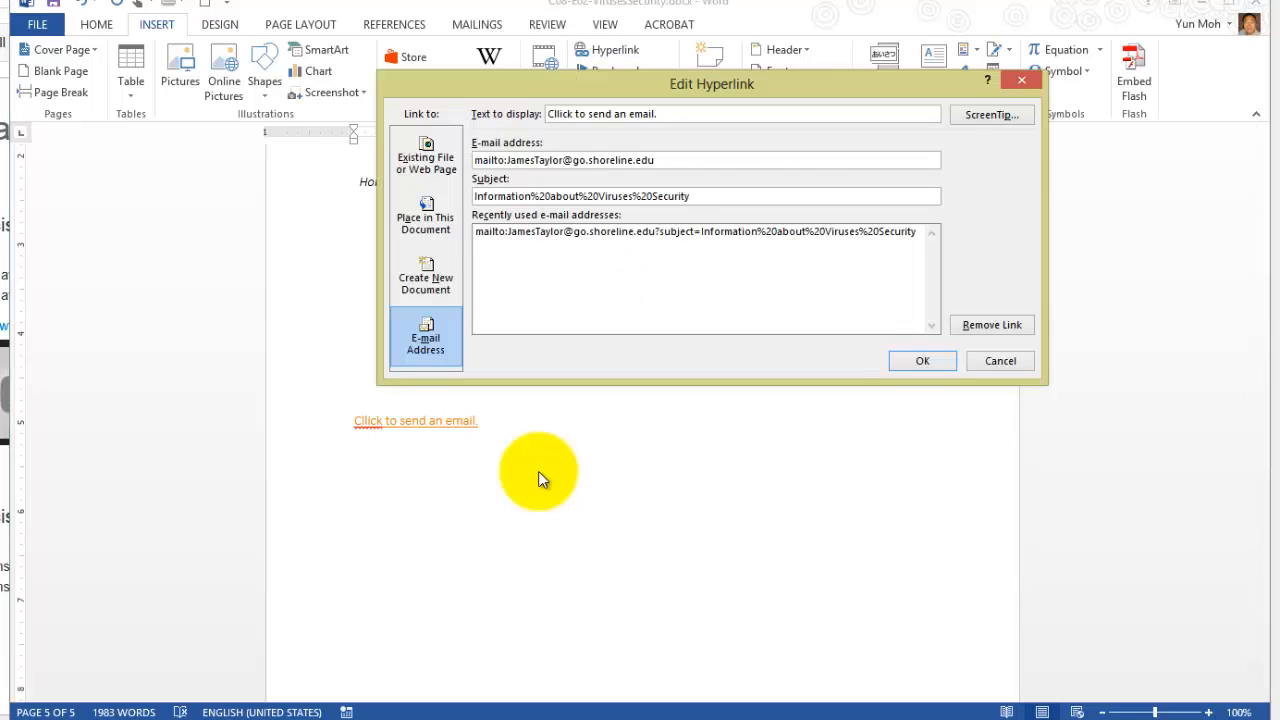
click(557, 114)
key(BackSpace)
key(Return)
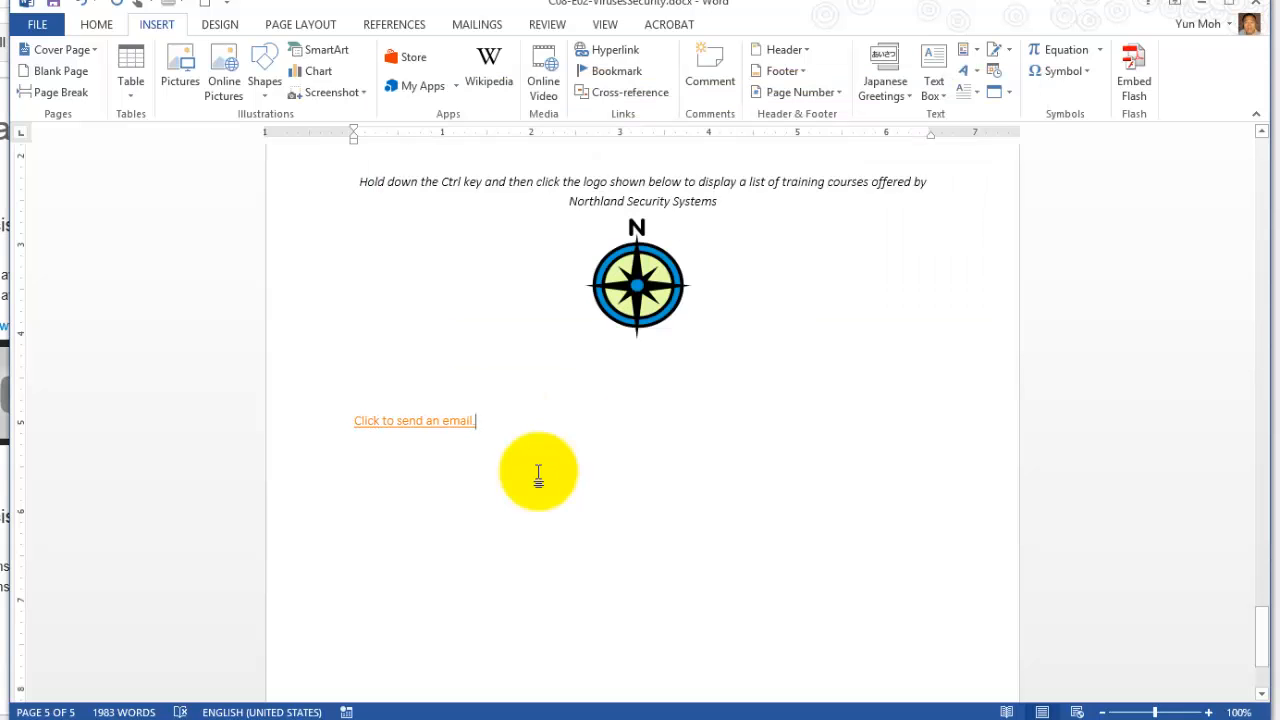